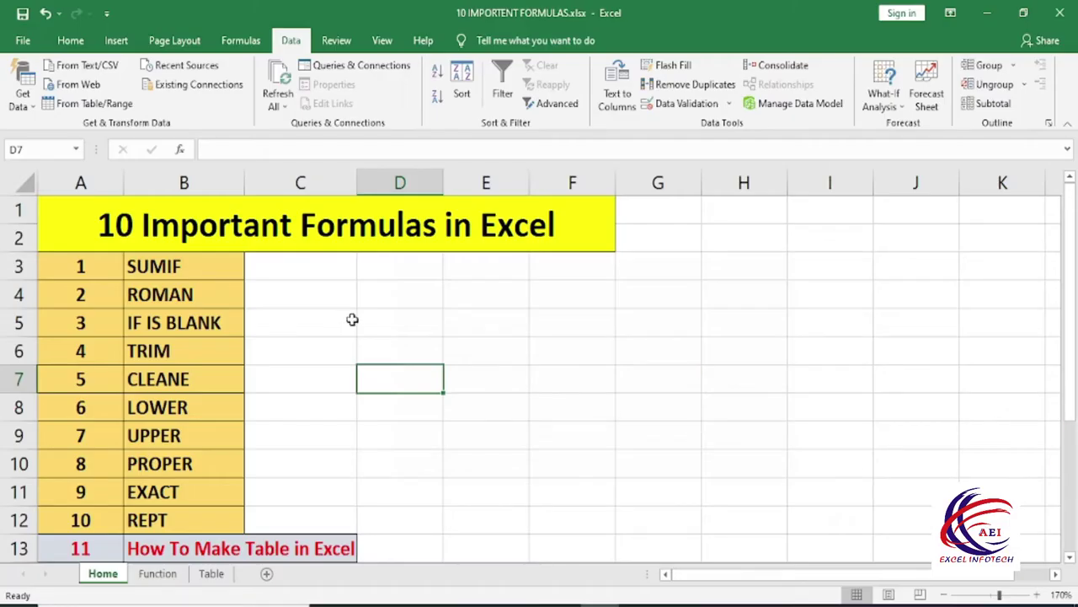
- Highlight the SUMIF entry at the top of the list of ten formula names
drag(172, 264, 141, 521)
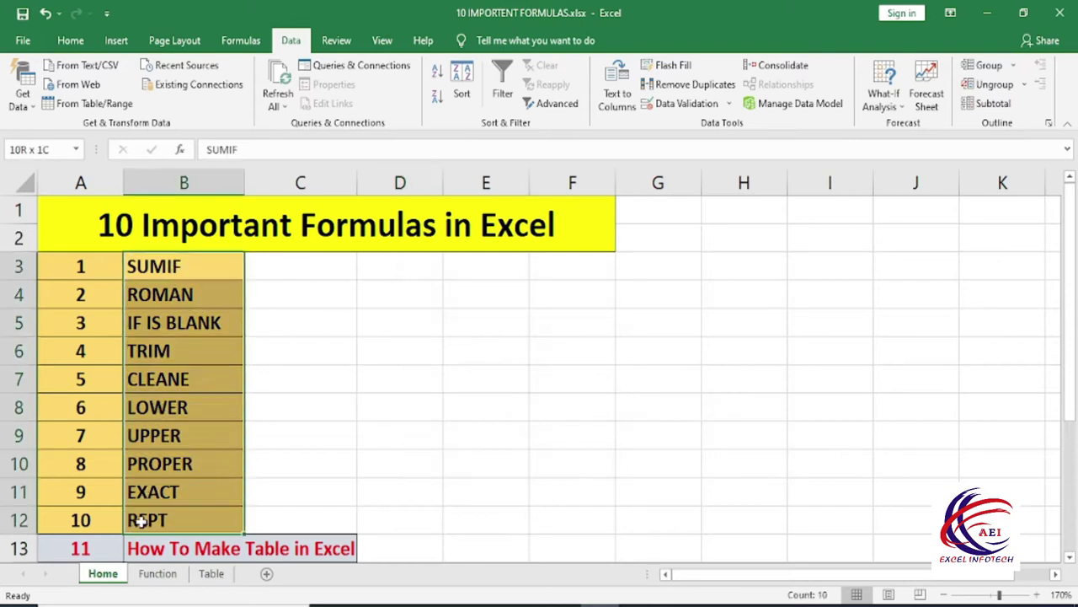
click(188, 273)
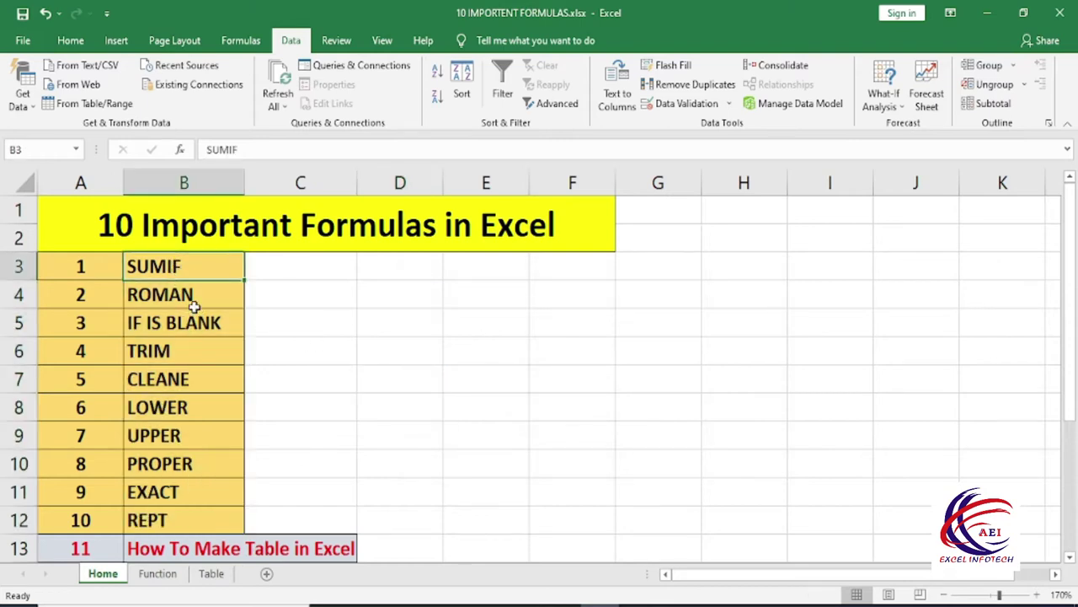
drag(88, 269, 194, 268)
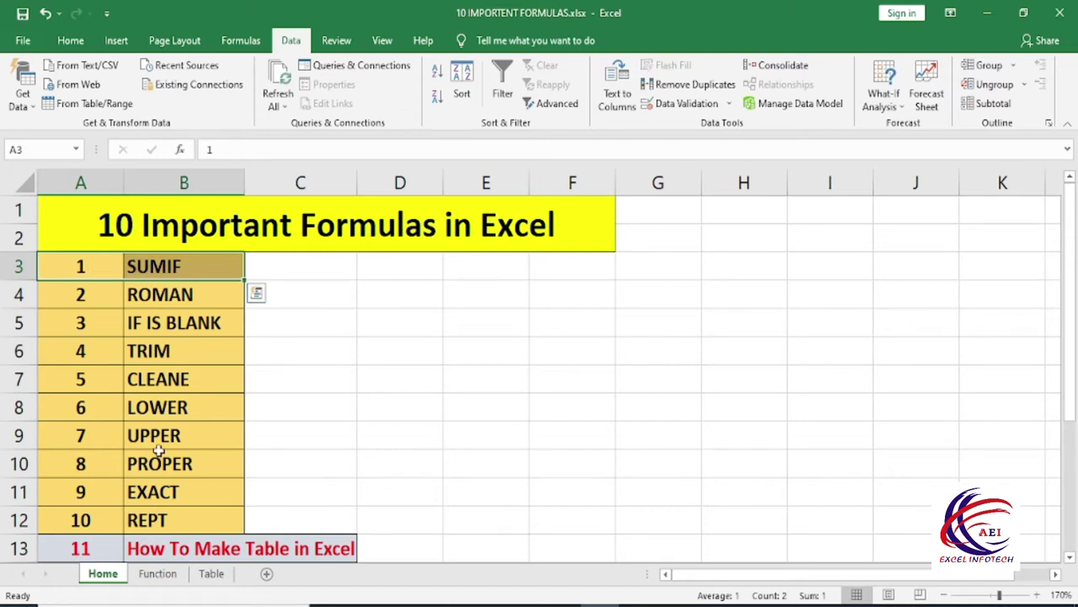
- Go to the Function sheet's SumIF price table and select F6 for the Vivo result
click(156, 573)
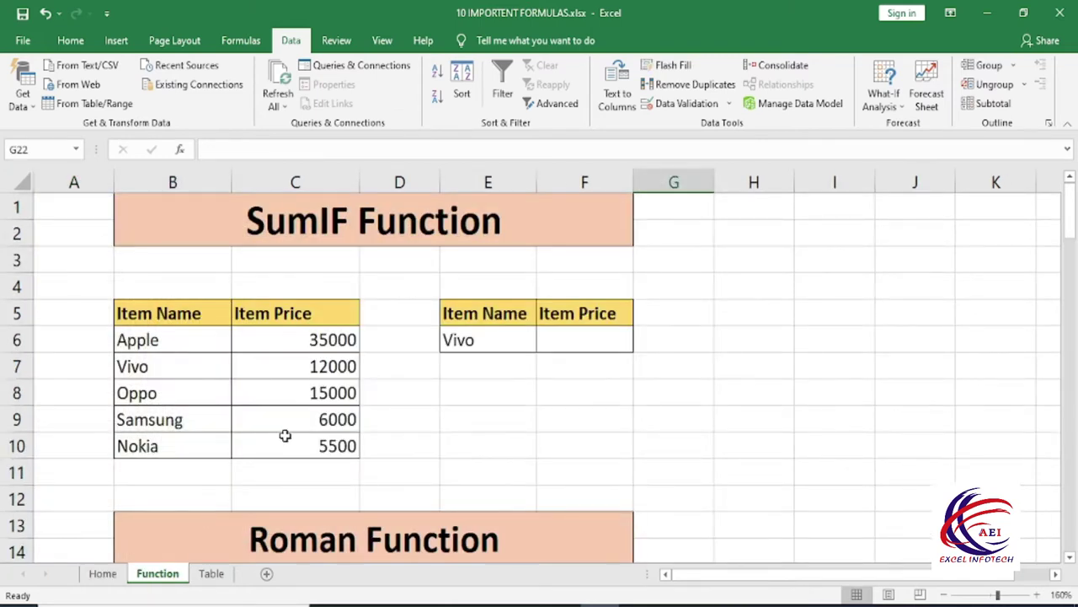
drag(183, 316, 173, 447)
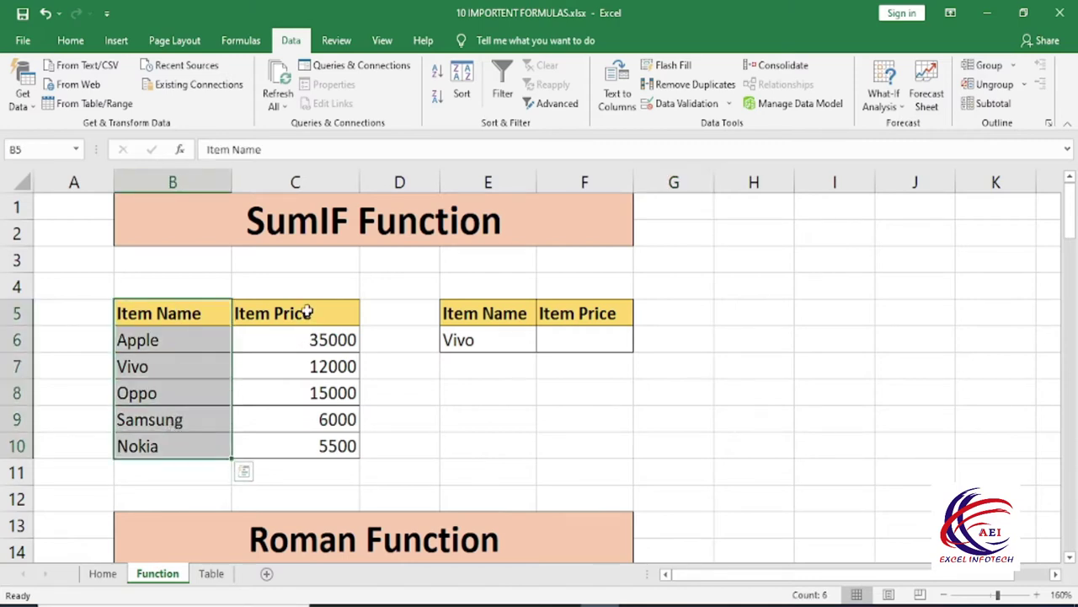
drag(306, 313, 309, 435)
click(450, 380)
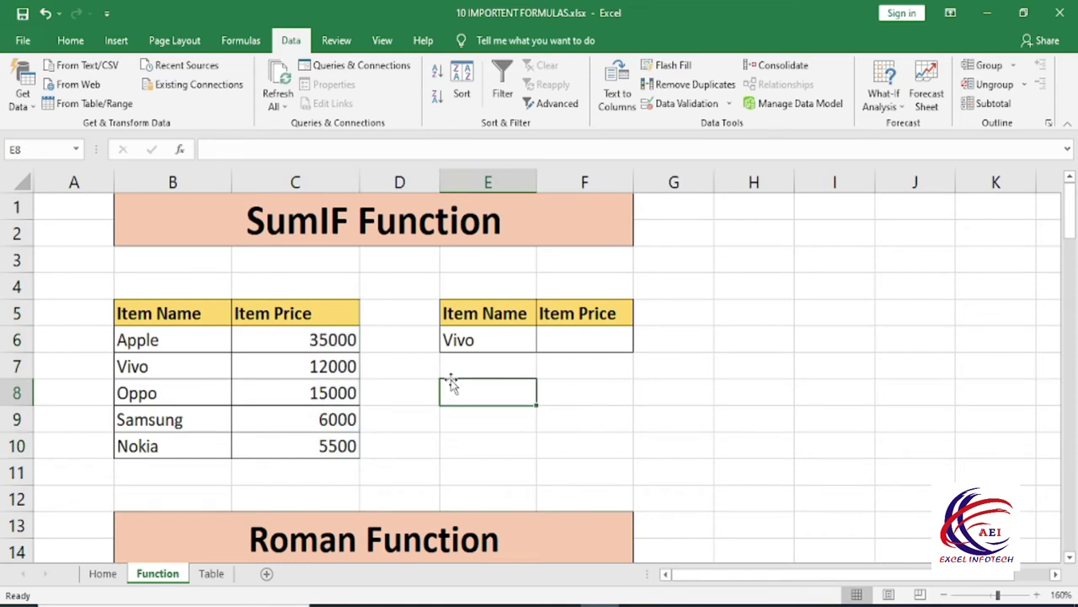
click(474, 343)
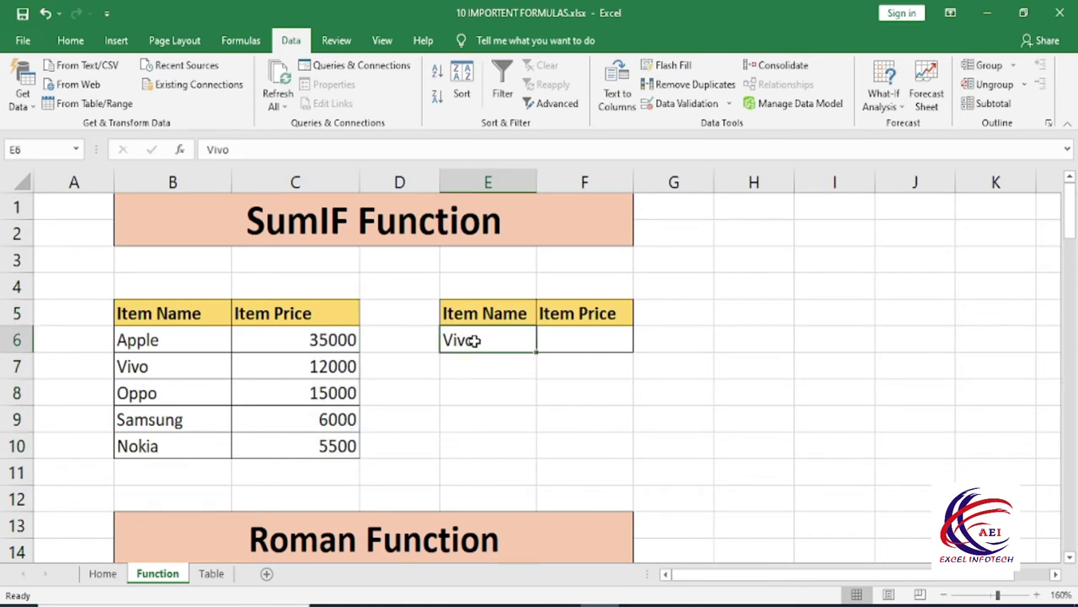
click(585, 332)
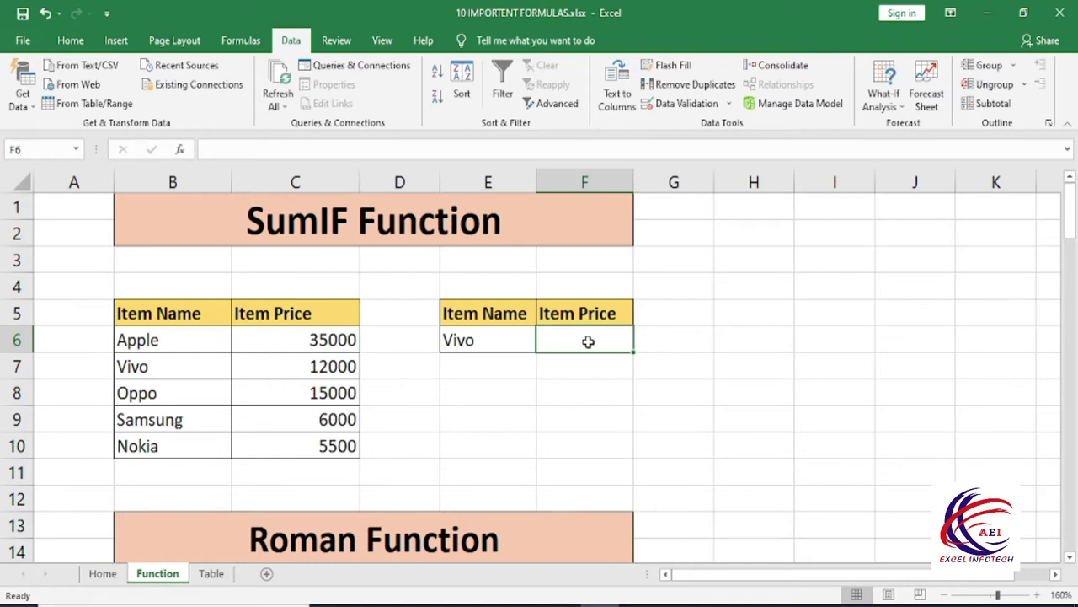
- Enter =SUMIF(B5:B10,E6,C5:C10) in F6 to look up the E6 item's price
text(=sumi)
key(Tab)
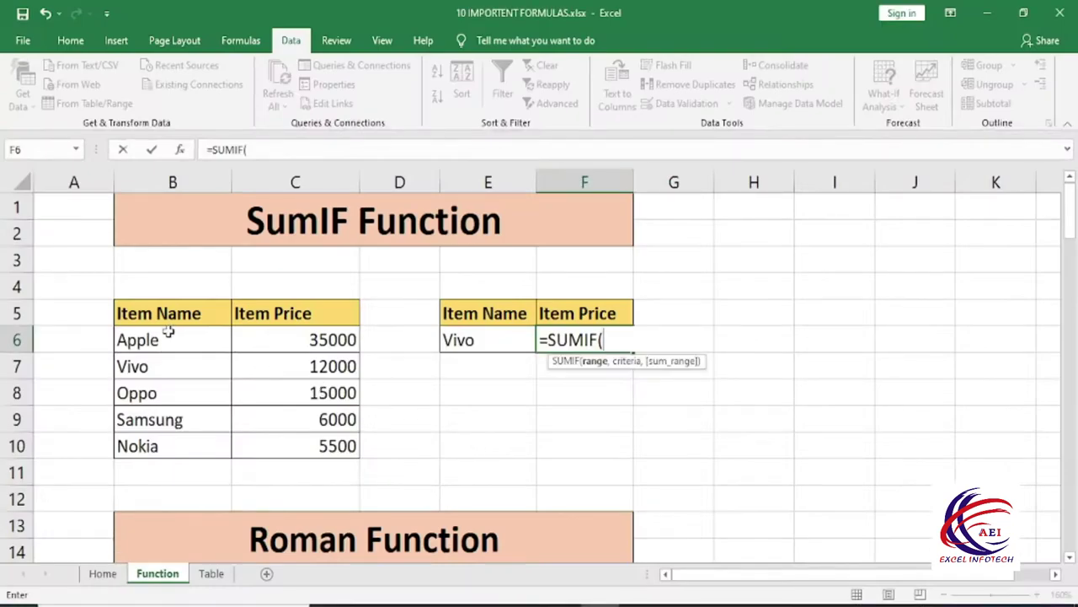
drag(167, 313, 168, 444)
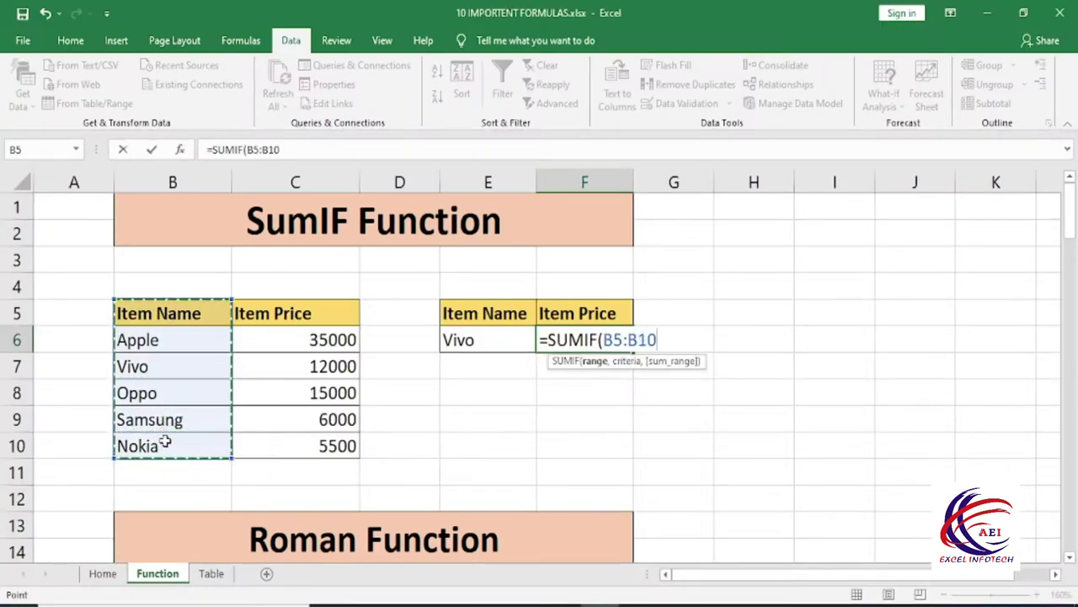
text(,)
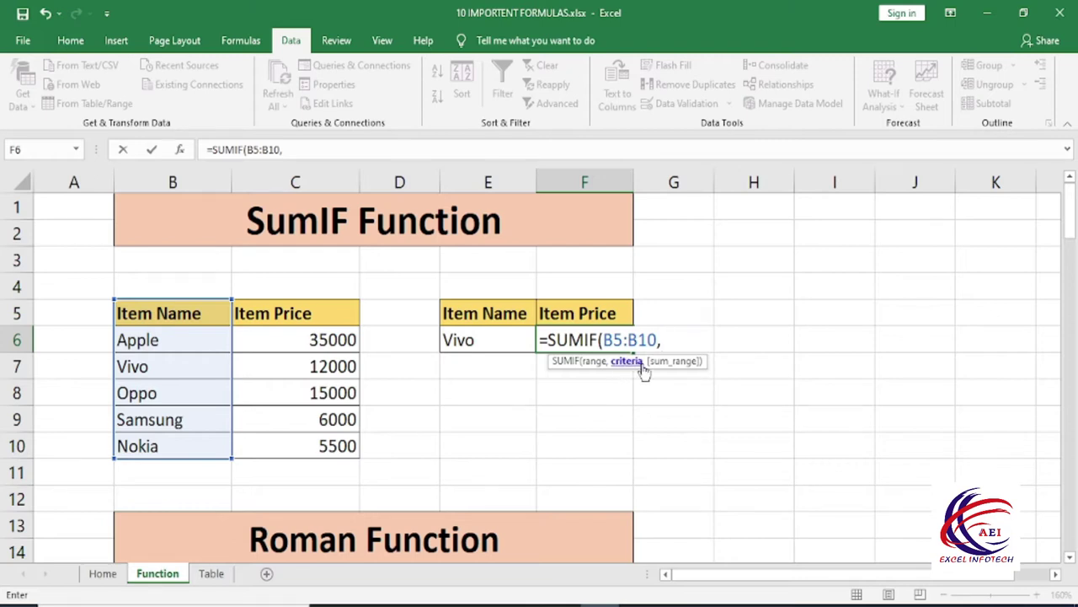
click(475, 339)
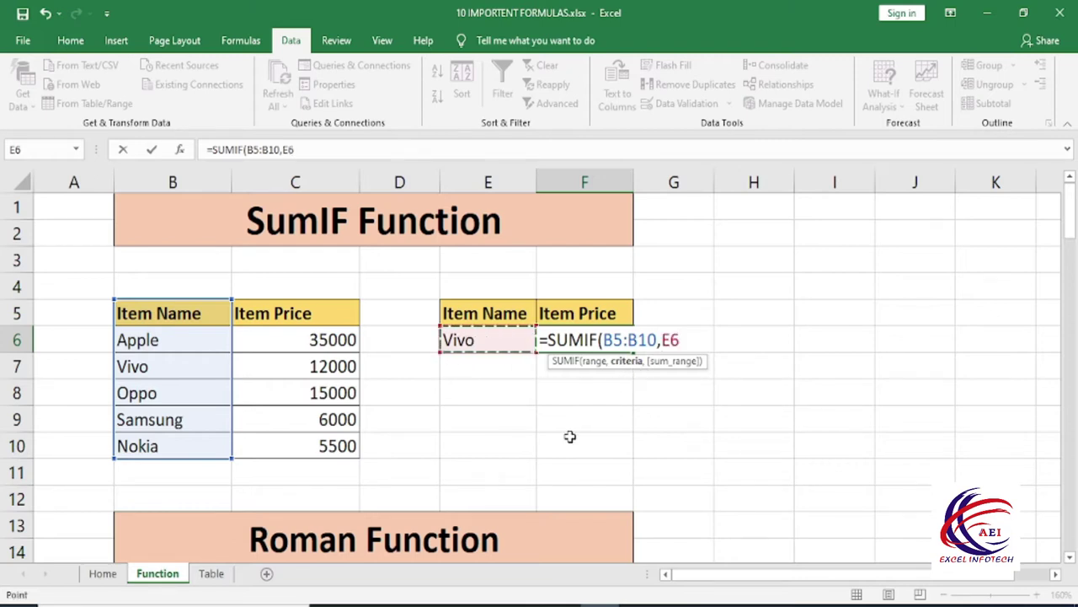
text(,)
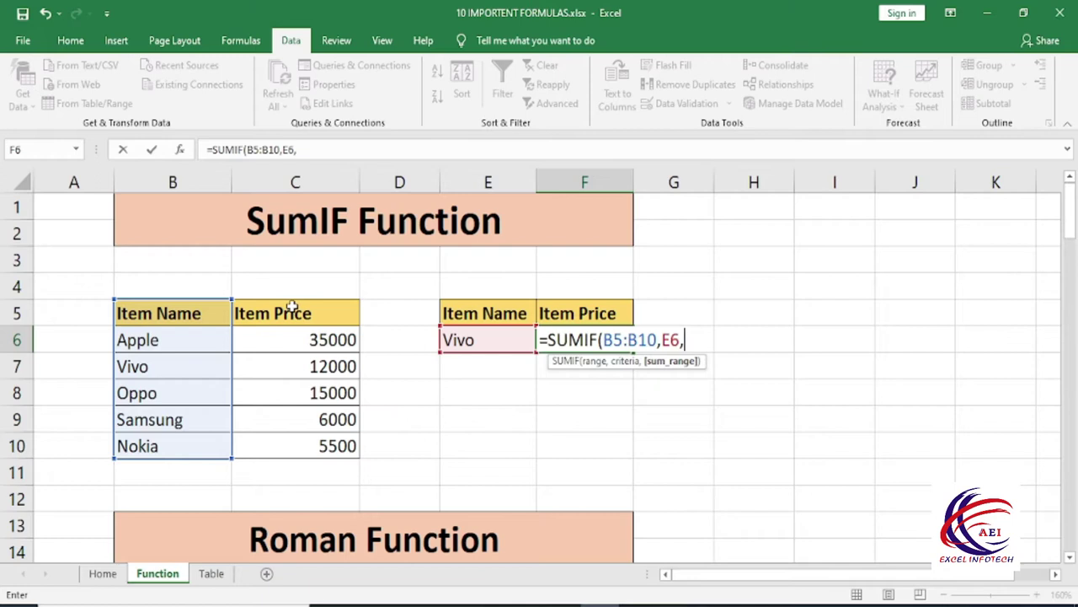
drag(291, 307, 293, 446)
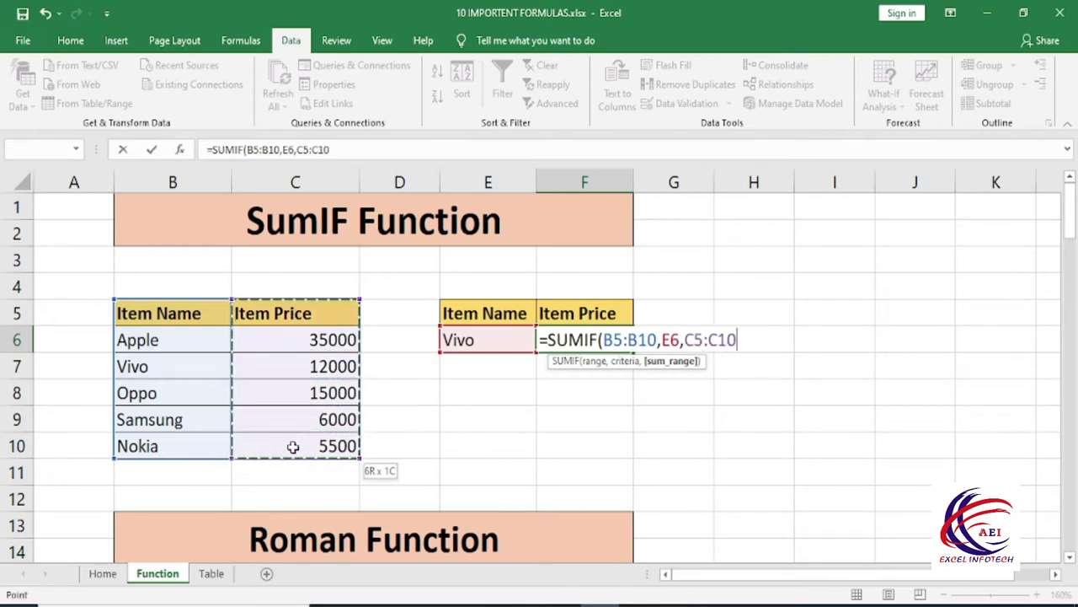
text())
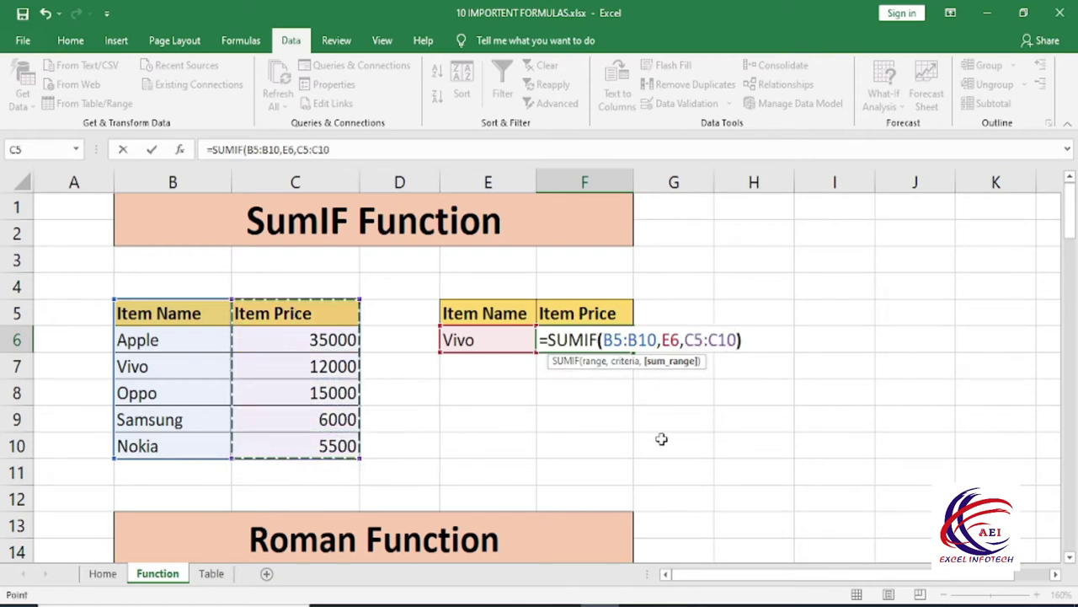
key(Return)
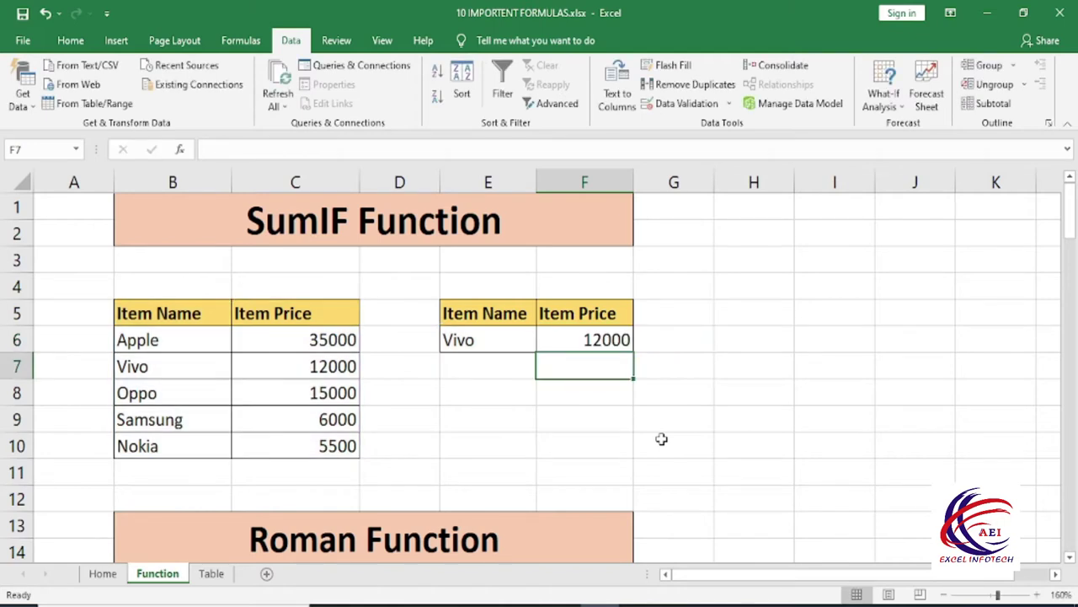
- Confirm F6 matches Vivo's 12000, then change E6 to Apple so F6 shows 35000
click(476, 342)
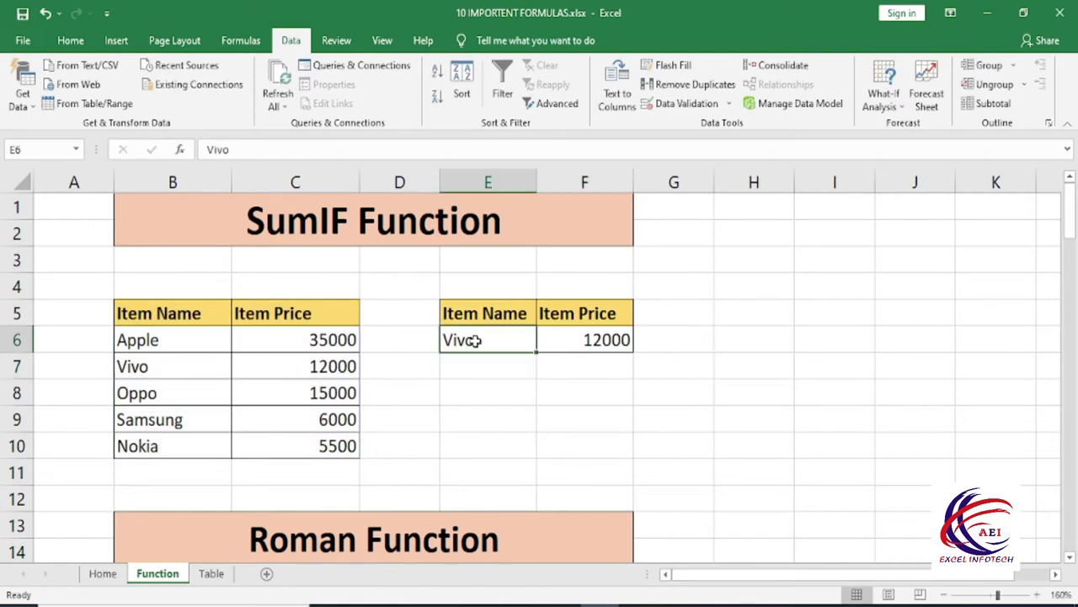
click(558, 344)
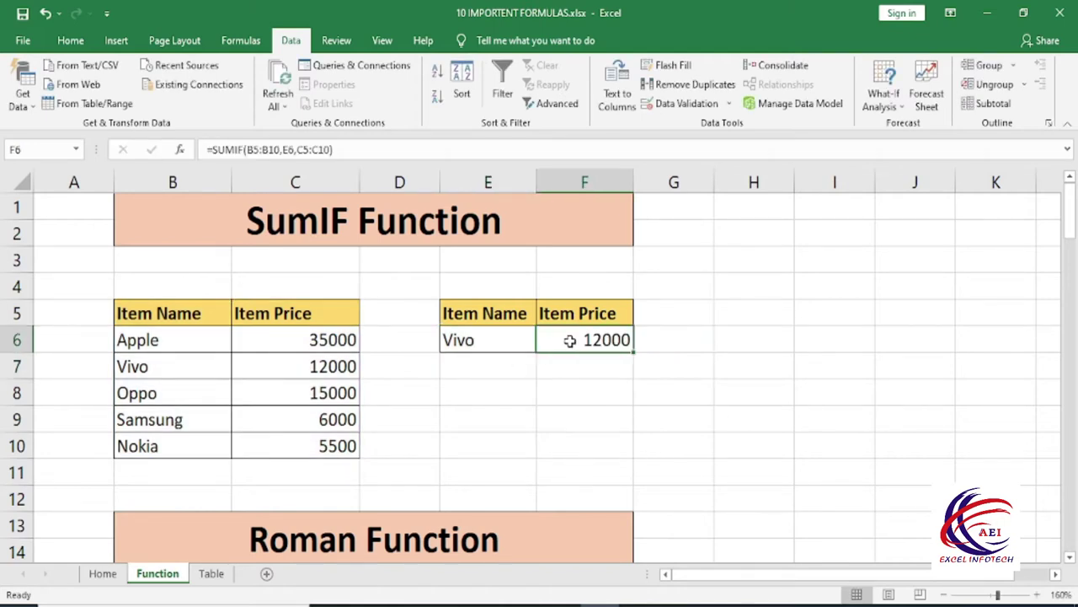
click(210, 367)
click(292, 367)
click(587, 342)
click(462, 341)
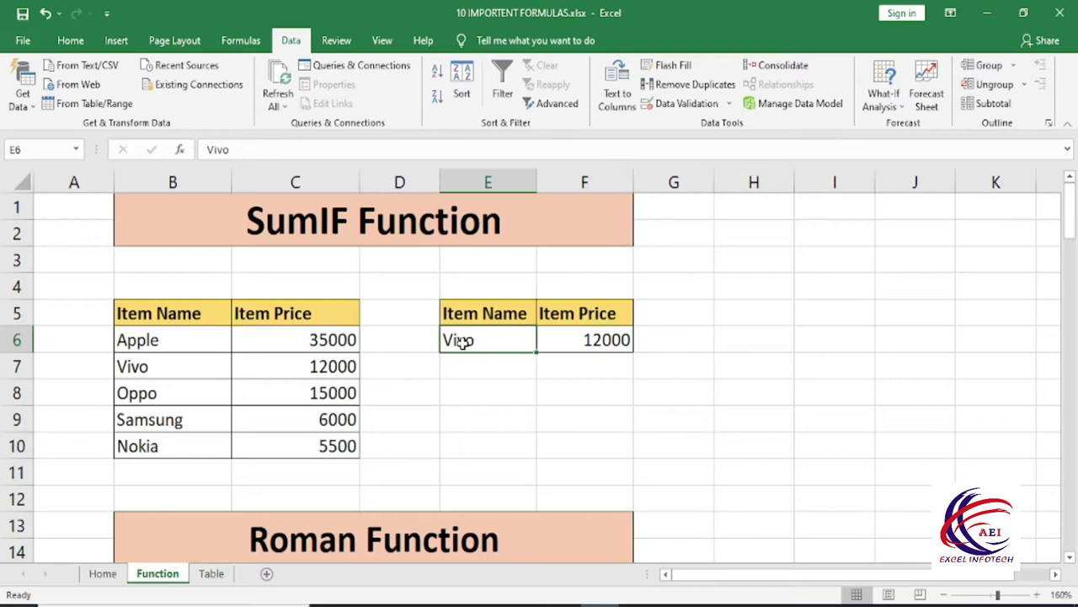
text(Apple)
key(Return)
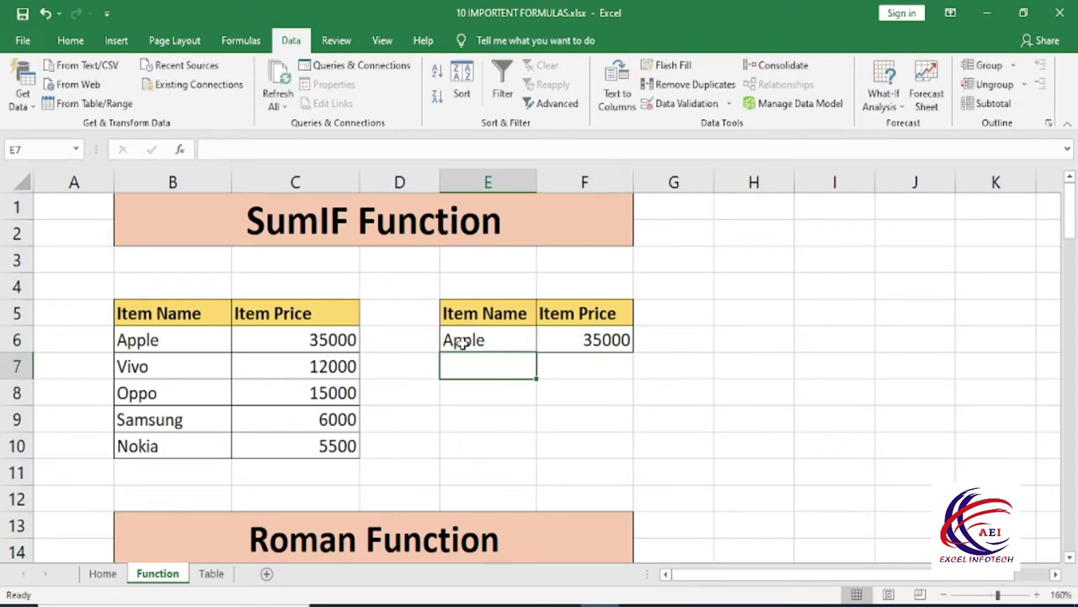
click(587, 342)
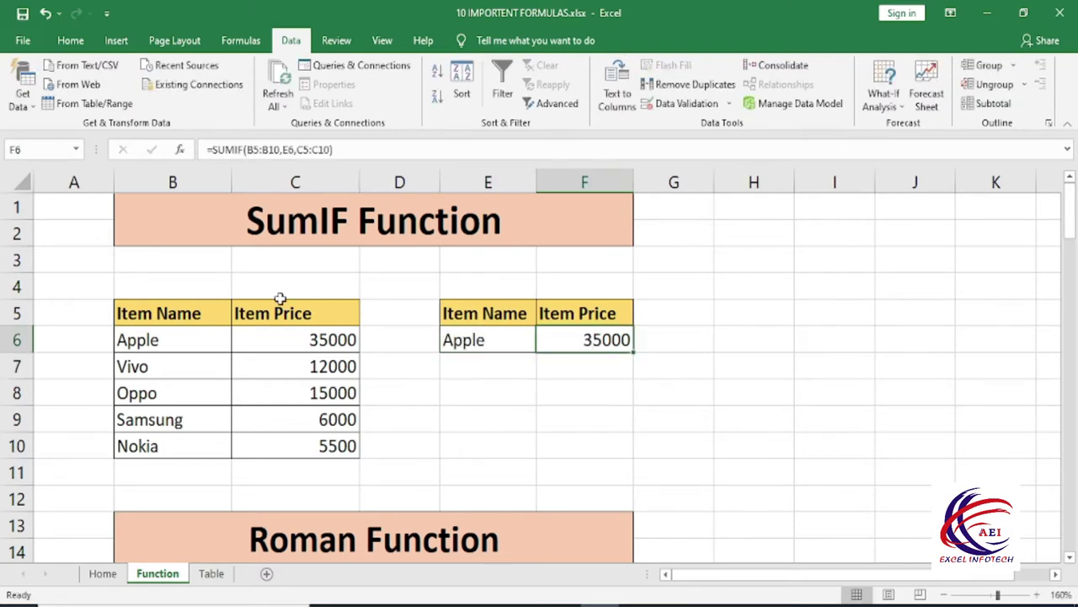
- Enter =ROMAN(B16) in C16 and fill it down to C20, giving I through V
scroll(331, 414, down, 2)
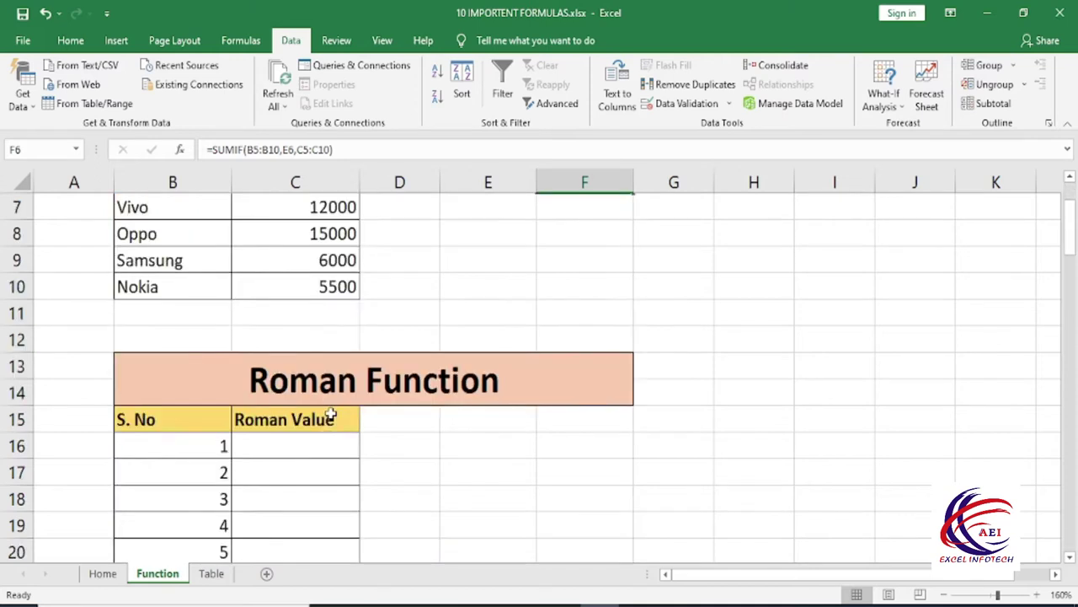
scroll(331, 415, down, 1)
scroll(330, 413, down, 1)
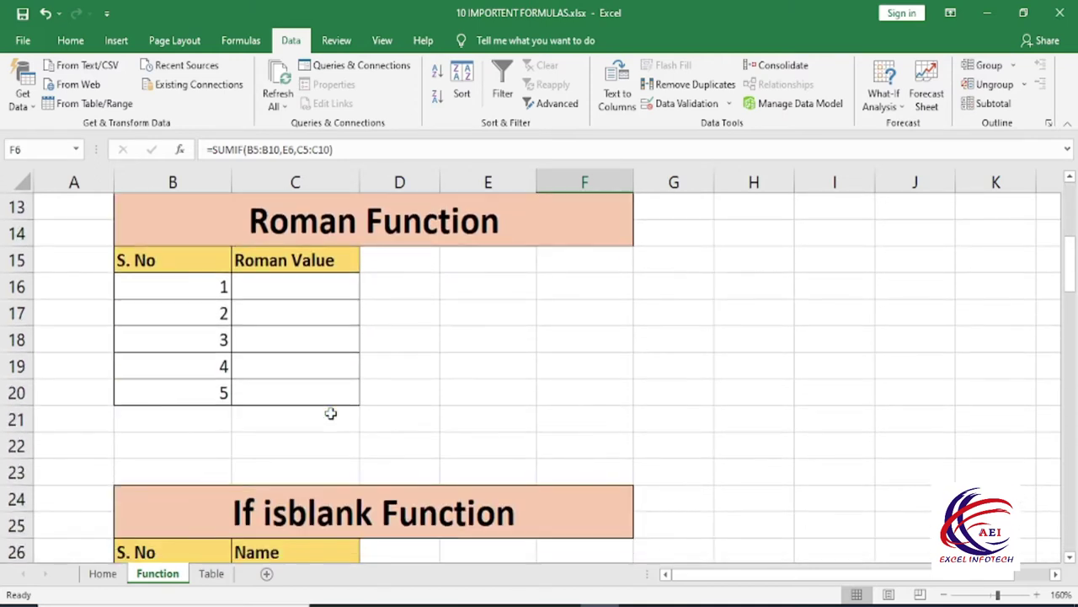
click(279, 278)
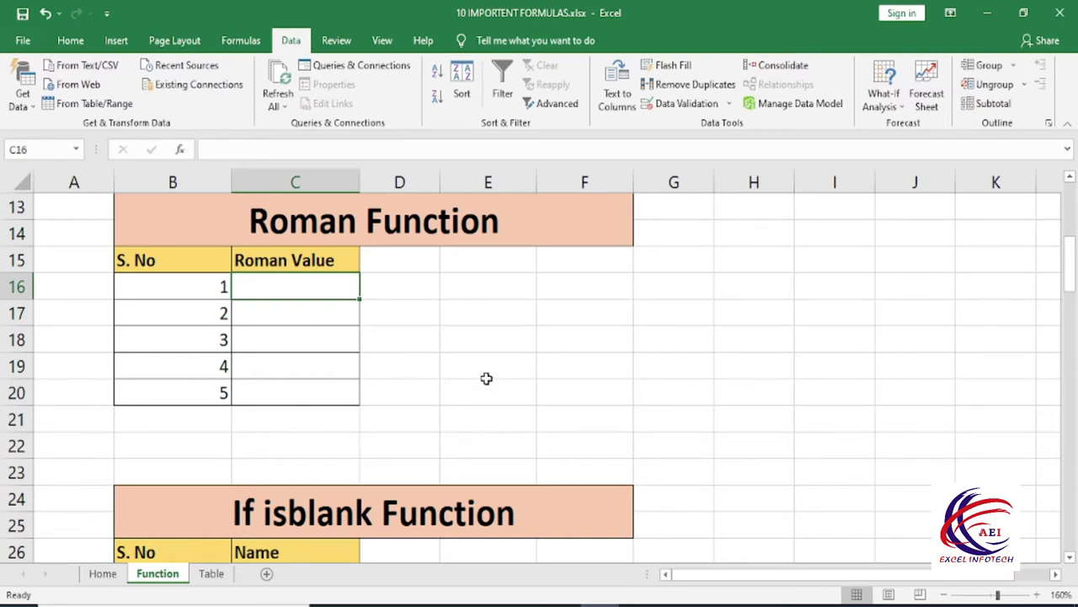
text(=r)
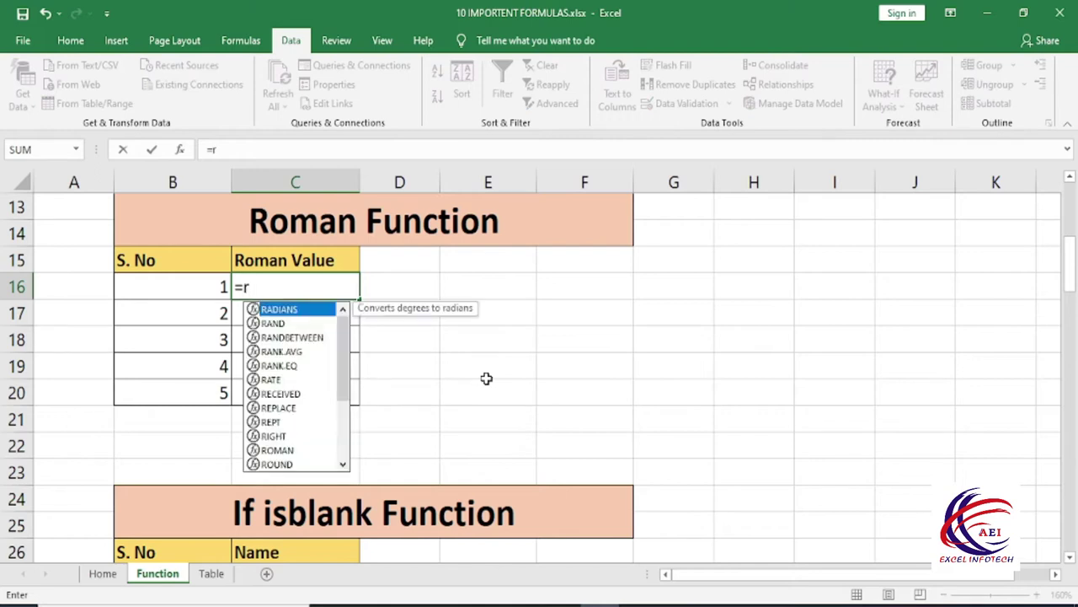
text(oma)
key(Tab)
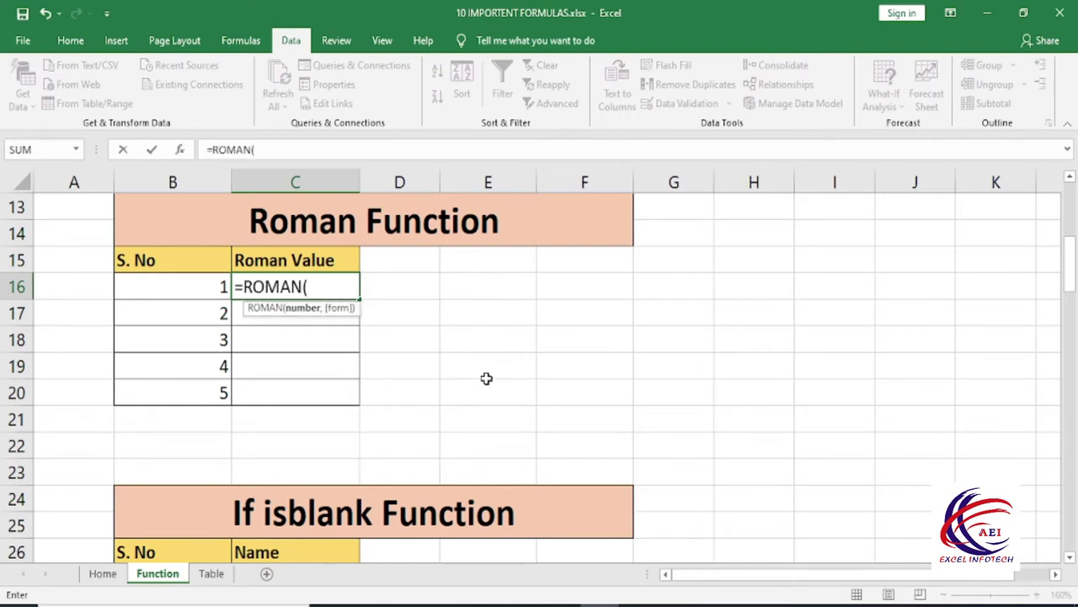
click(221, 288)
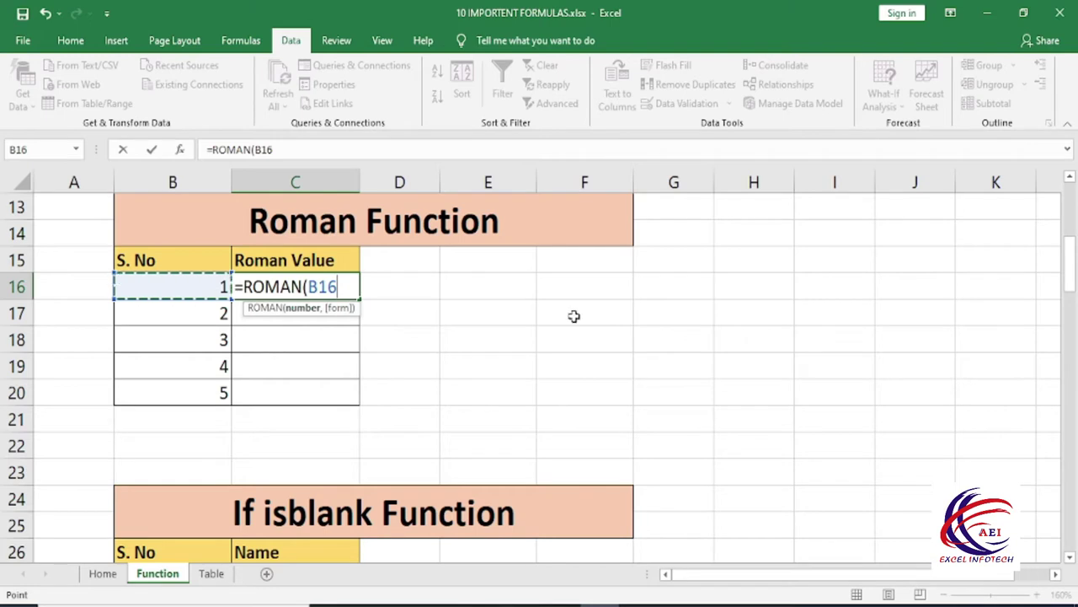
text())
key(Return)
key(Up)
key(shift+Down)
key(shift+Down)
key(shift+Down)
key(shift+Down)
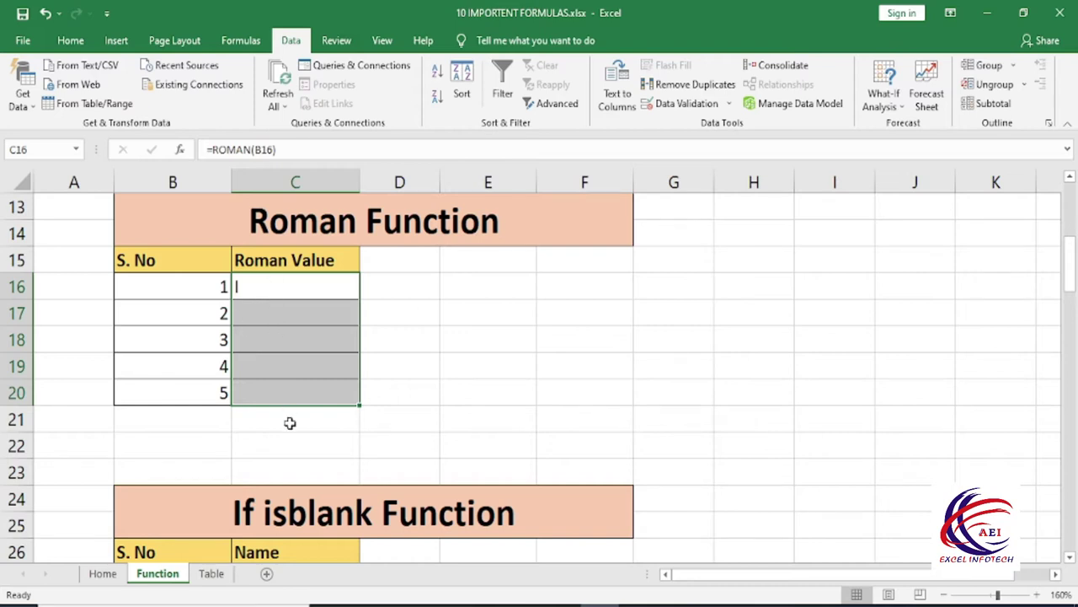
key(ctrl+d)
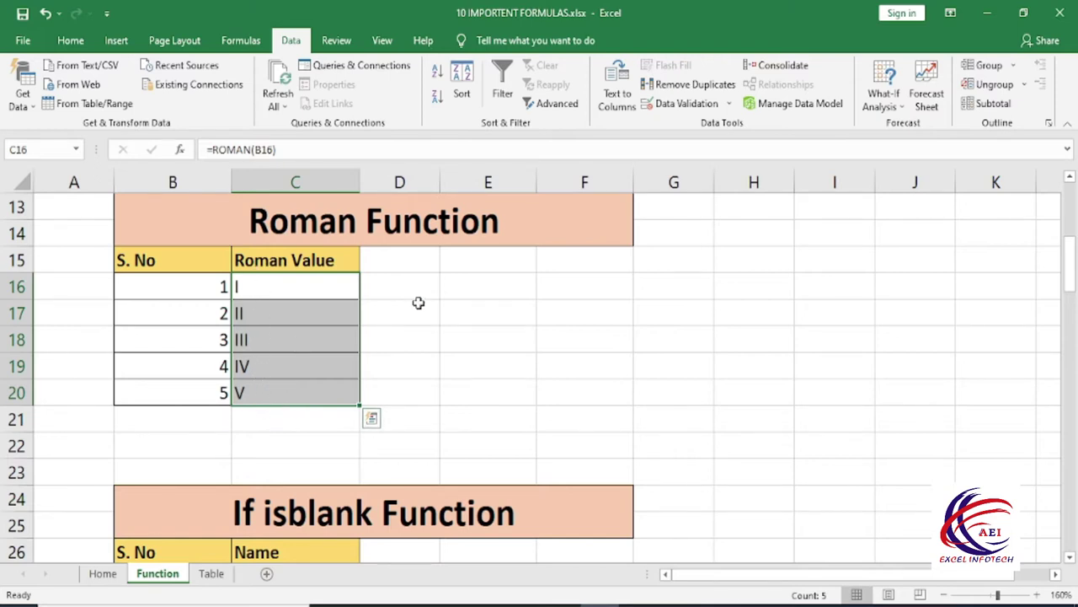
- Enter =IF(ISBLANK(C28),"",B27+1) in B28 of the If isblank table
click(483, 391)
scroll(416, 415, down, 2)
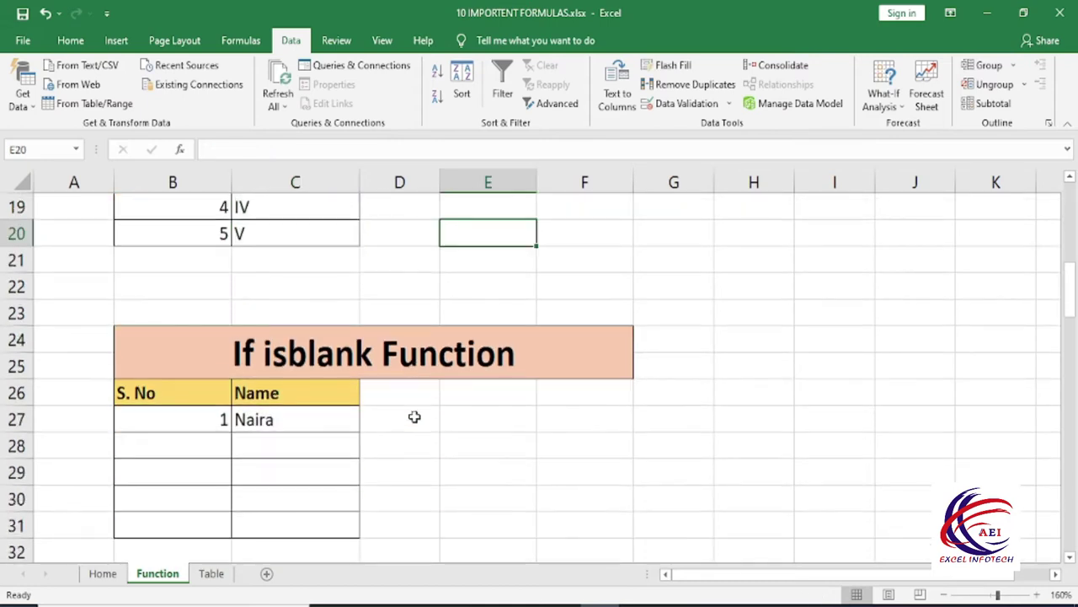
scroll(414, 416, down, 1)
scroll(414, 417, down, 1)
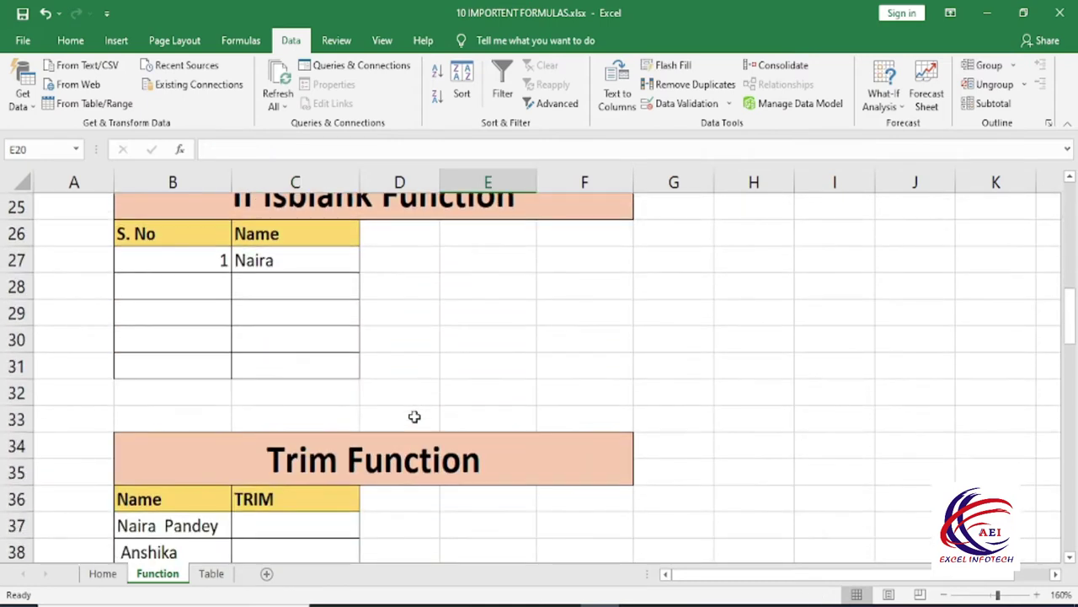
scroll(414, 417, up, 1)
click(207, 370)
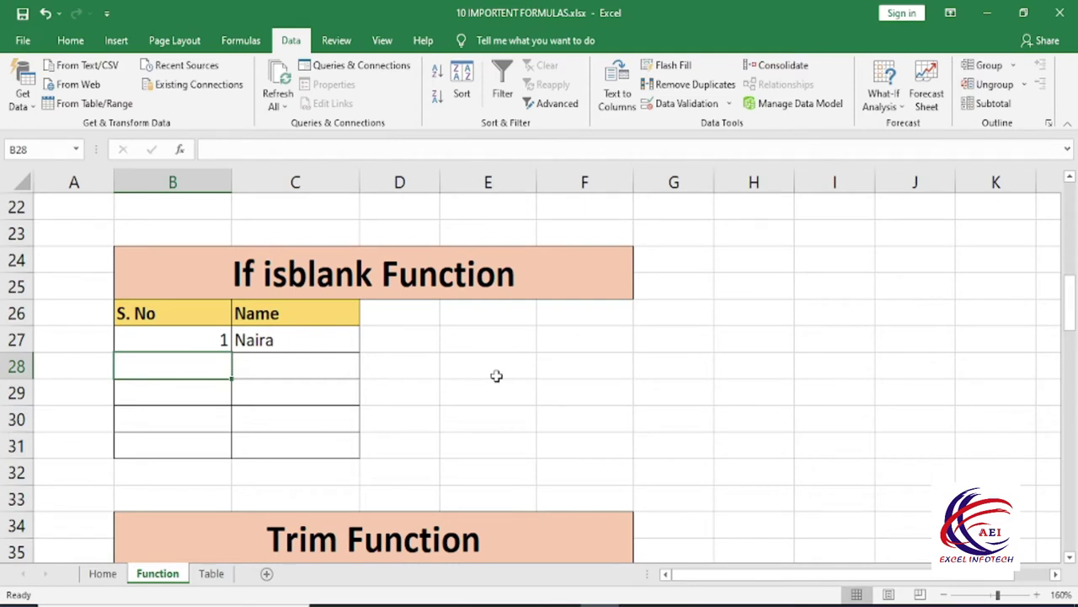
text(=if)
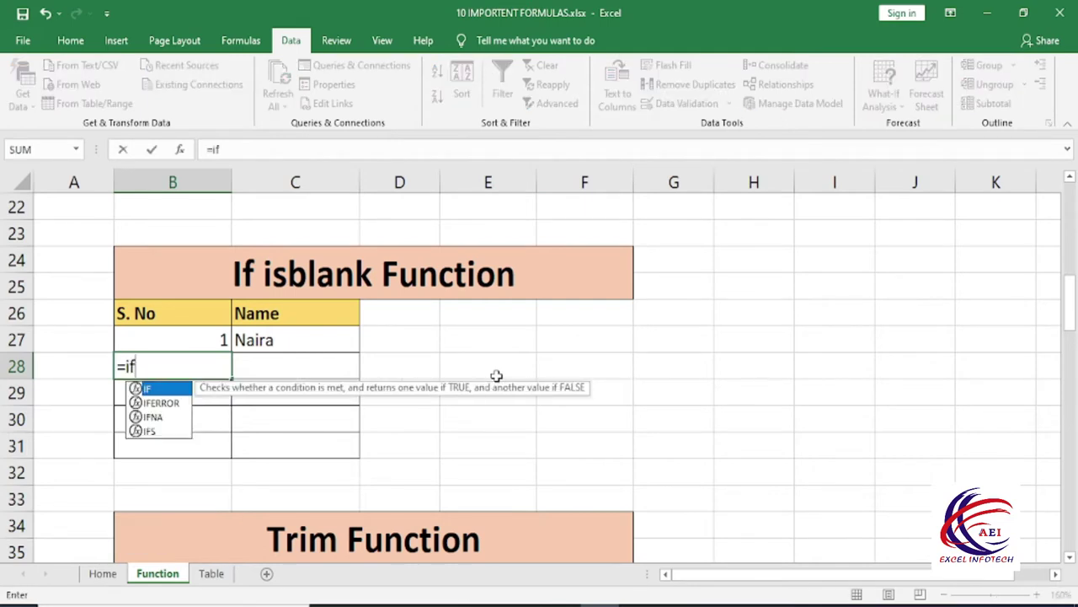
key(Tab)
text(is)
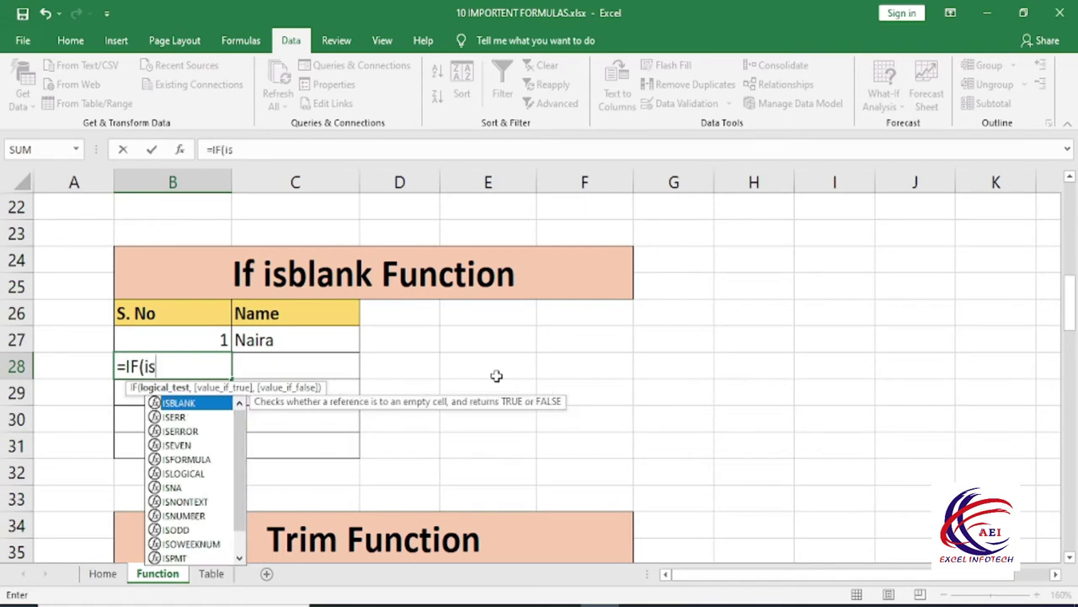
key(Tab)
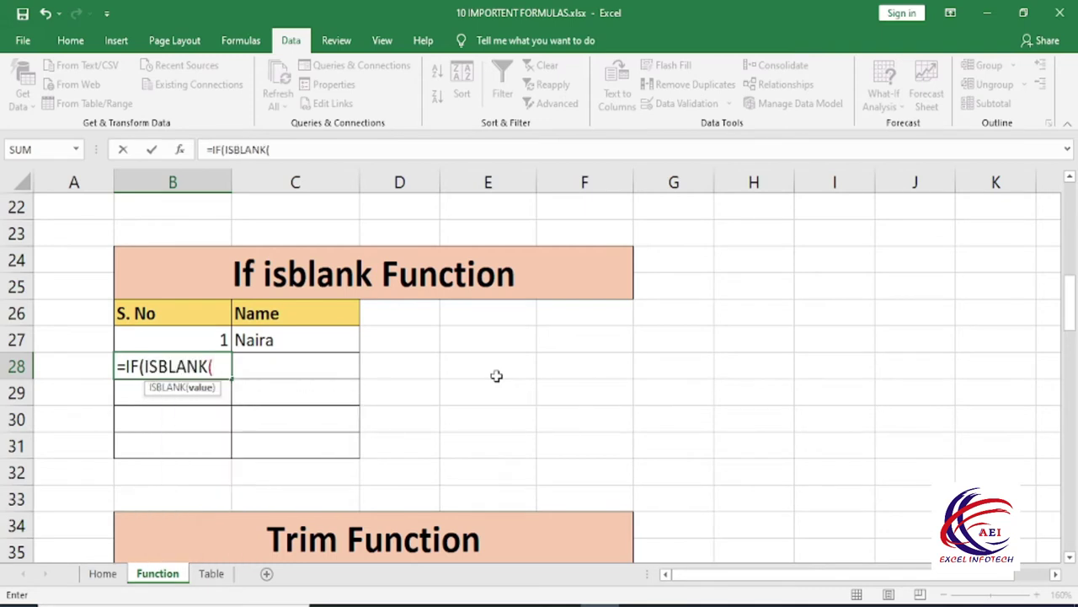
key(Right)
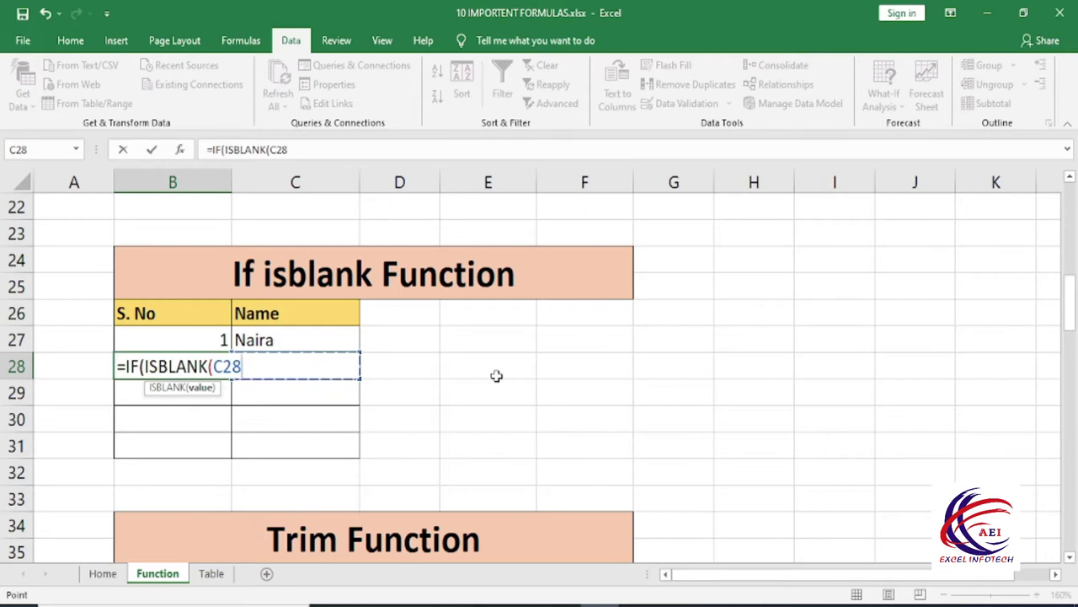
text(),)
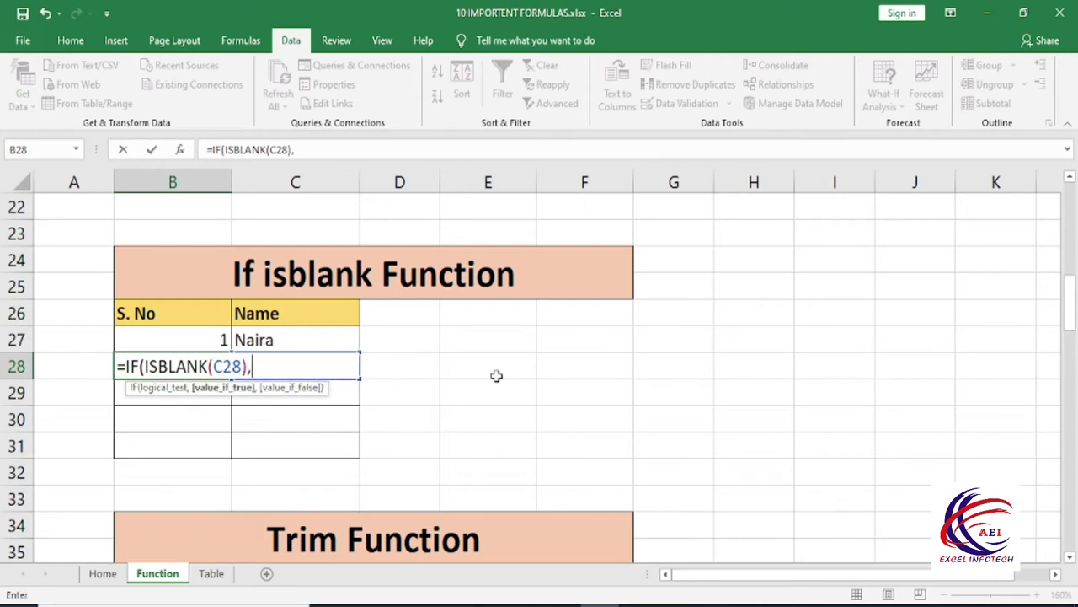
text(")
text(,)
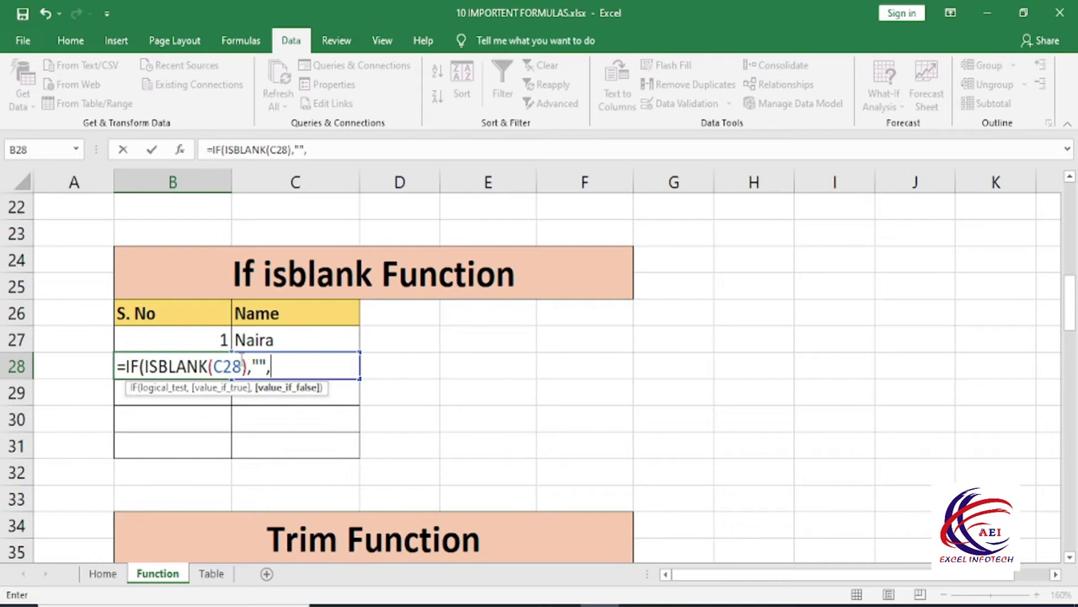
click(209, 339)
text(+1)
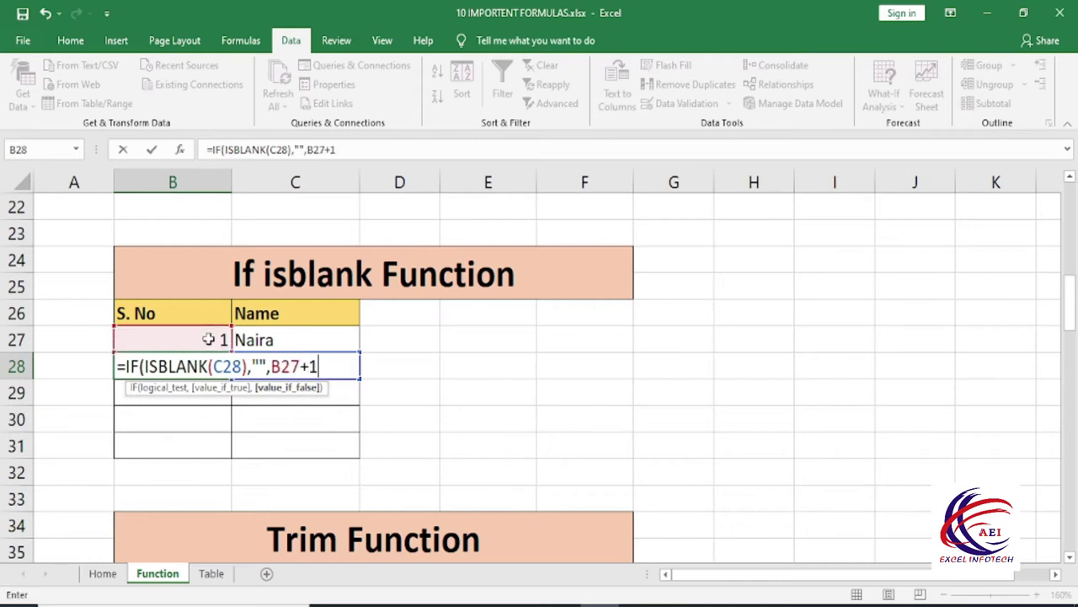
text())
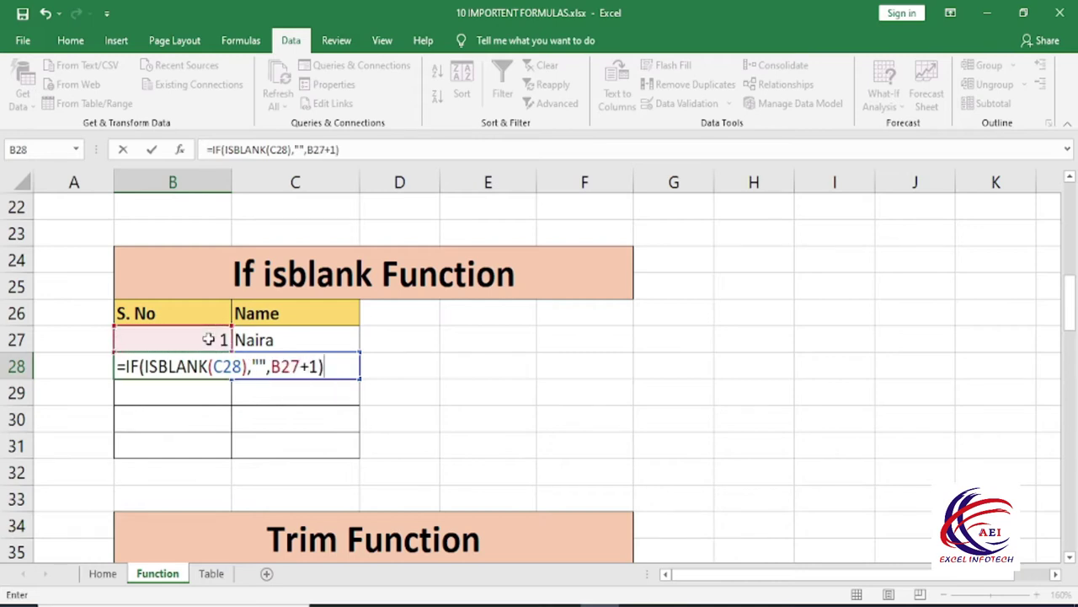
key(Return)
- Review B28's formula, then start typing a sample name into C28
click(188, 364)
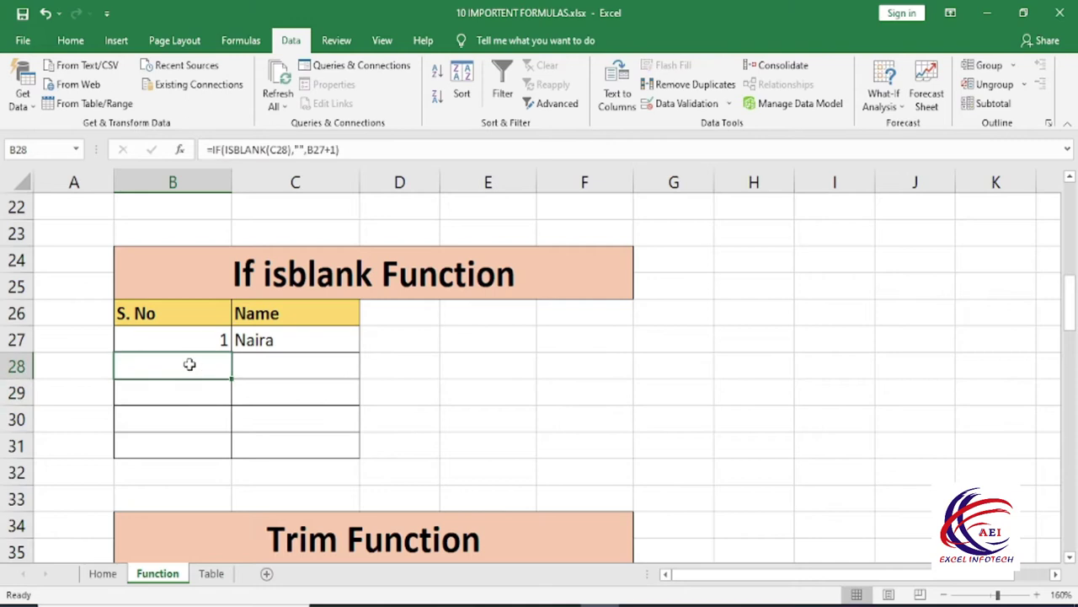
click(264, 372)
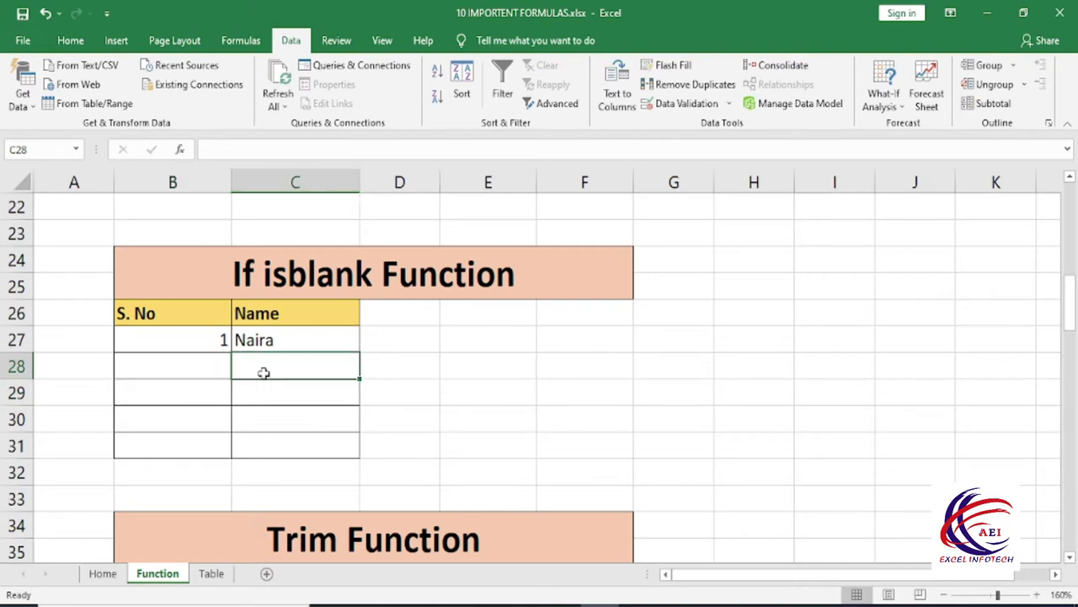
click(226, 370)
click(279, 372)
text(kamal)
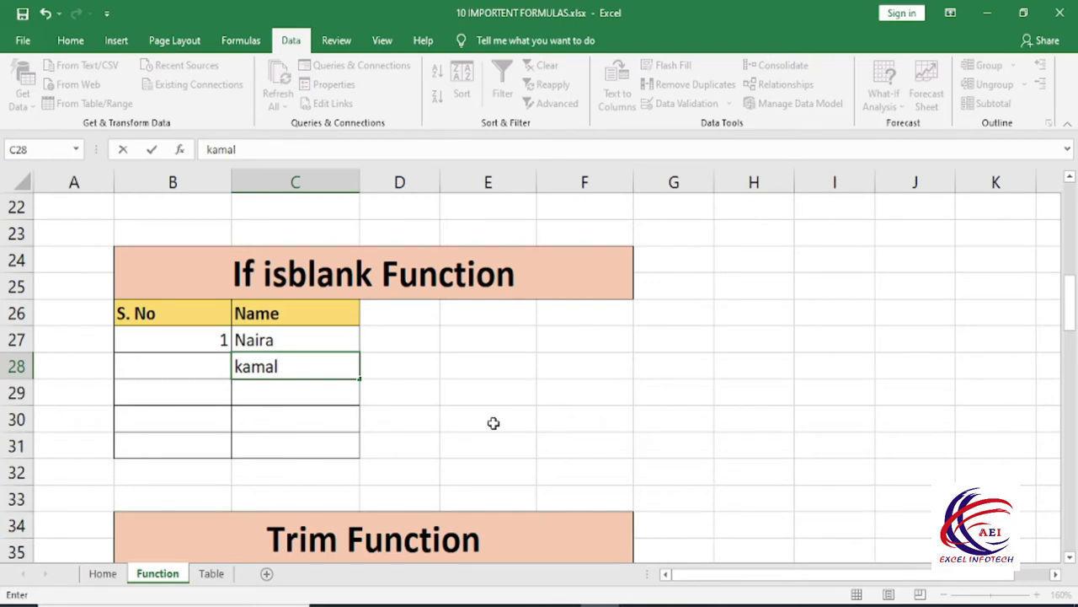
- Commit the C28 name and copy B28's serial-number formula down to B31
key(Return)
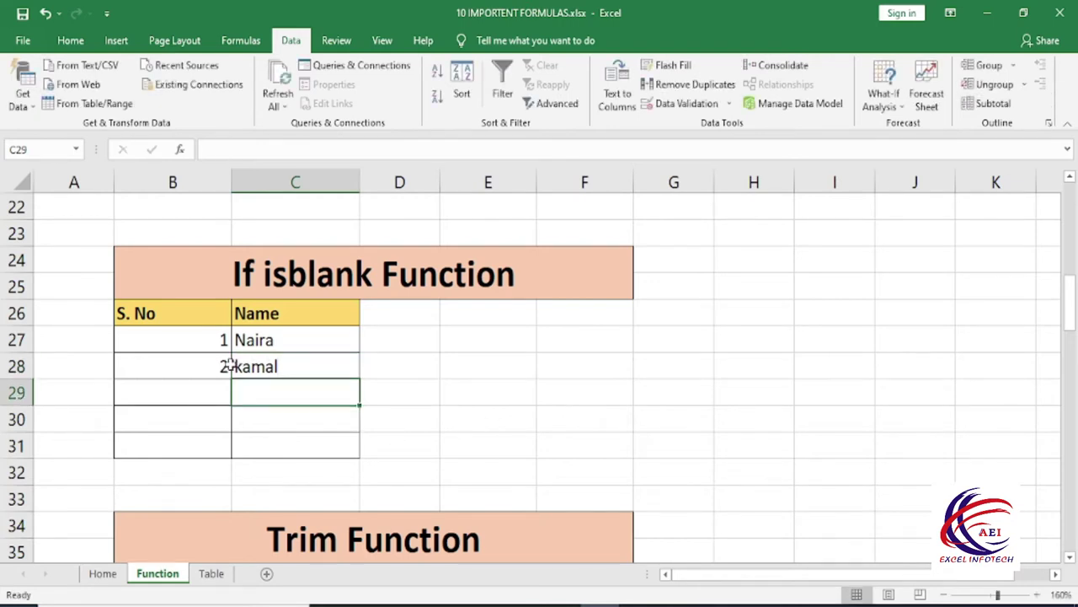
click(224, 366)
double_click(227, 365)
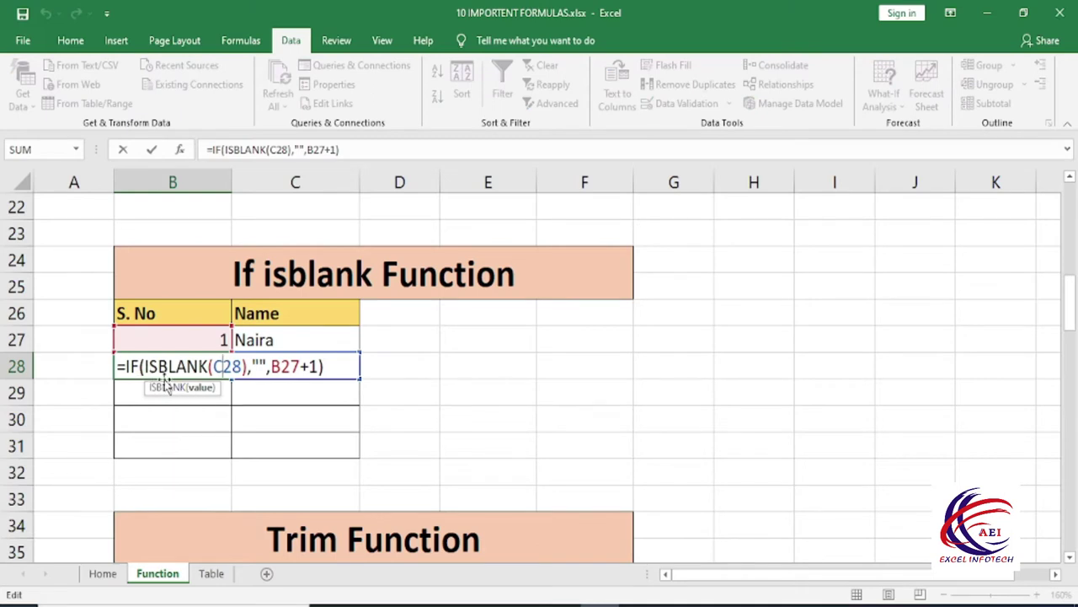
click(269, 375)
key(Return)
key(Up)
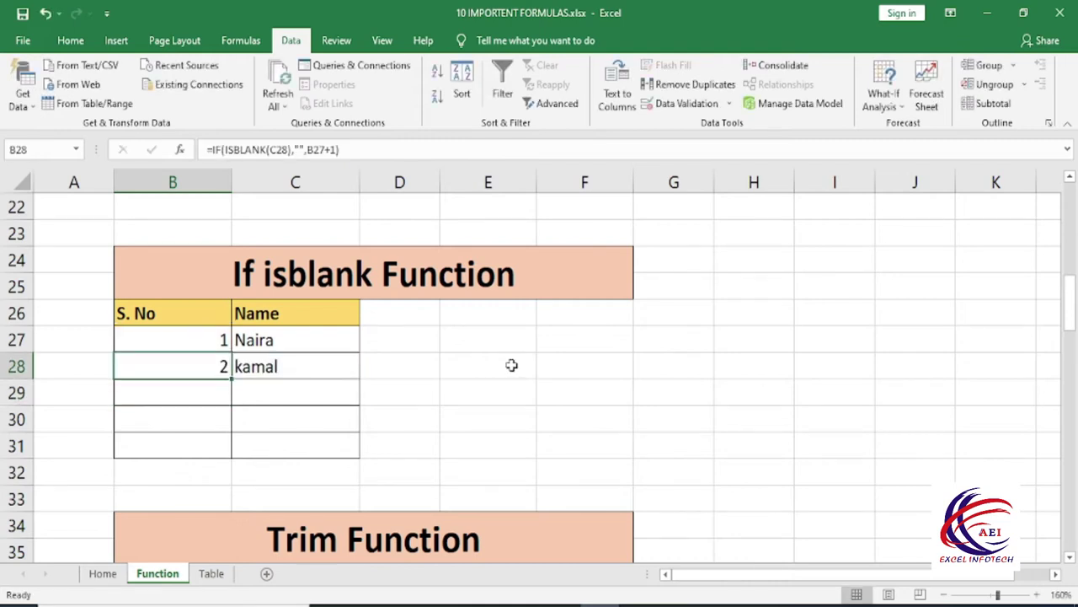
key(shift+Down)
key(shift+Down)
key(shift+Down)
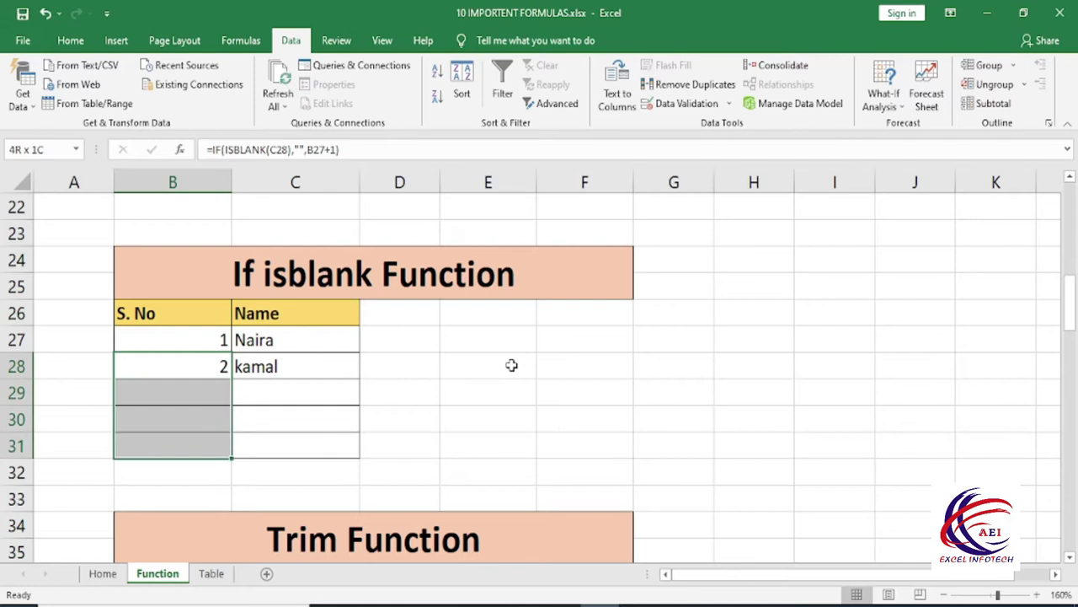
key(ctrl+q)
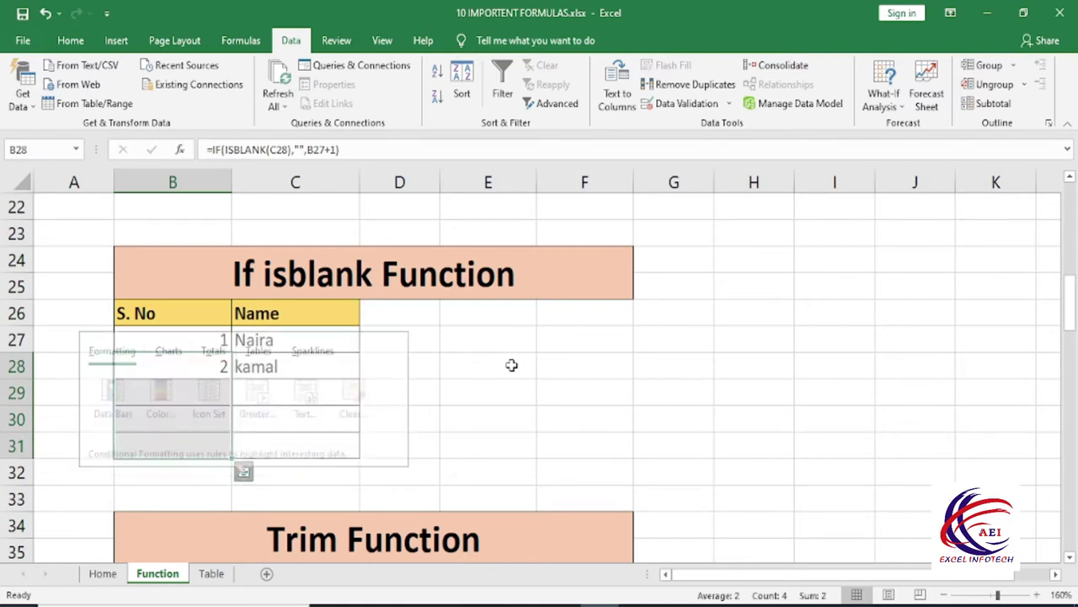
click(493, 375)
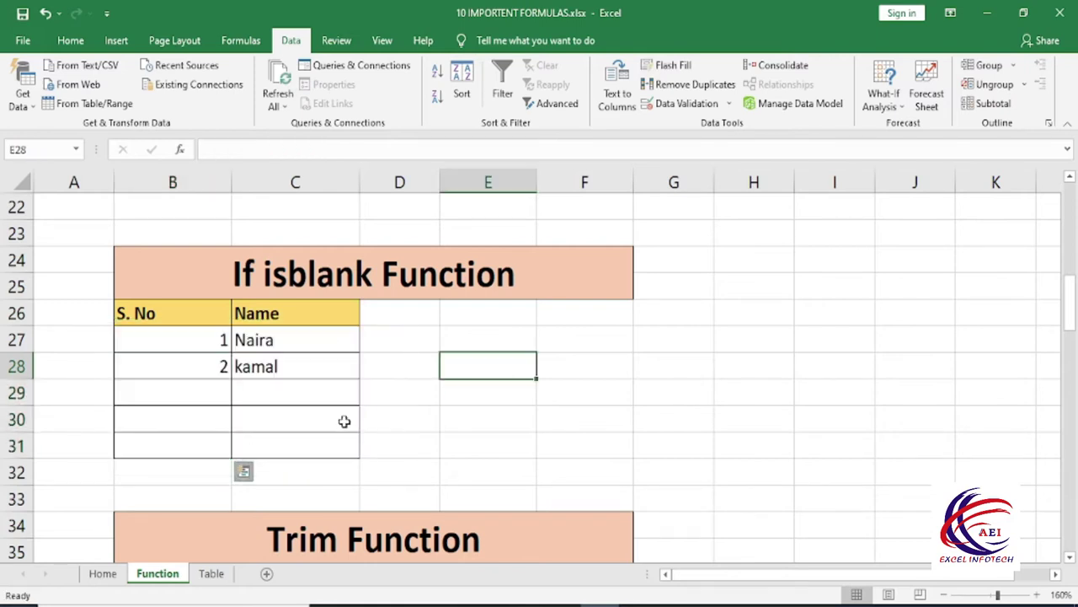
- Enter the placeholder names vdf, fd and df into C29:C31
click(281, 395)
text(vdf)
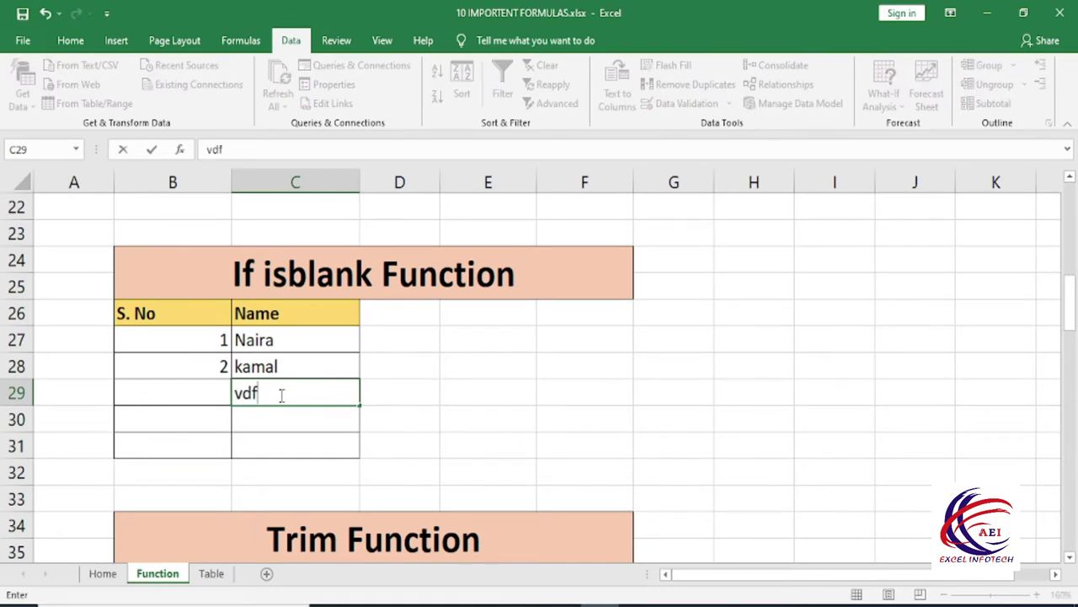
key(Return)
text(fd)
key(Return)
text(df)
key(Return)
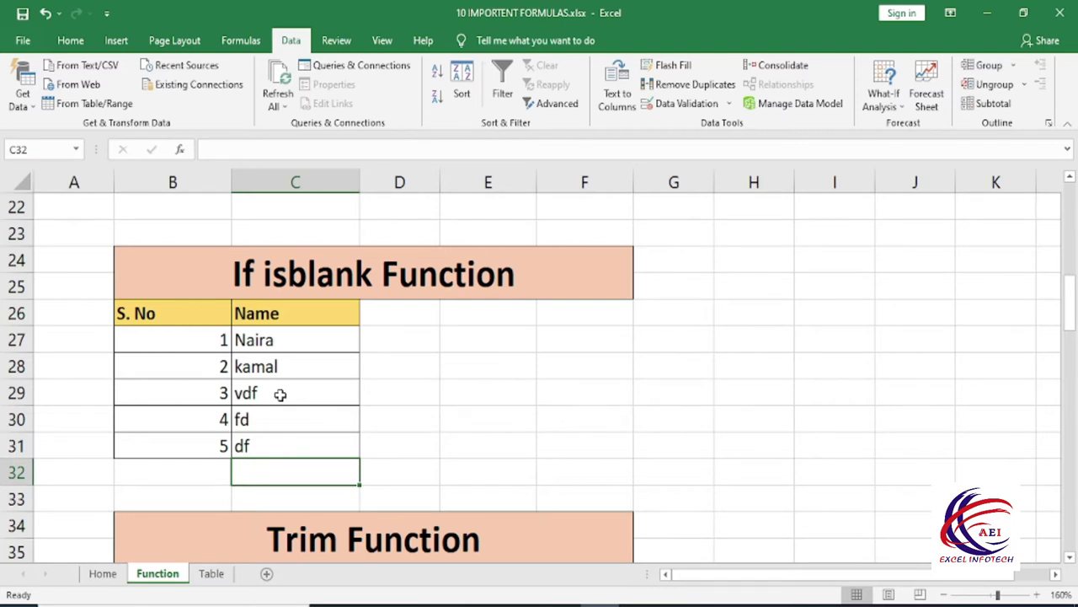
scroll(281, 396, down, 1)
scroll(283, 399, down, 1)
scroll(288, 407, down, 1)
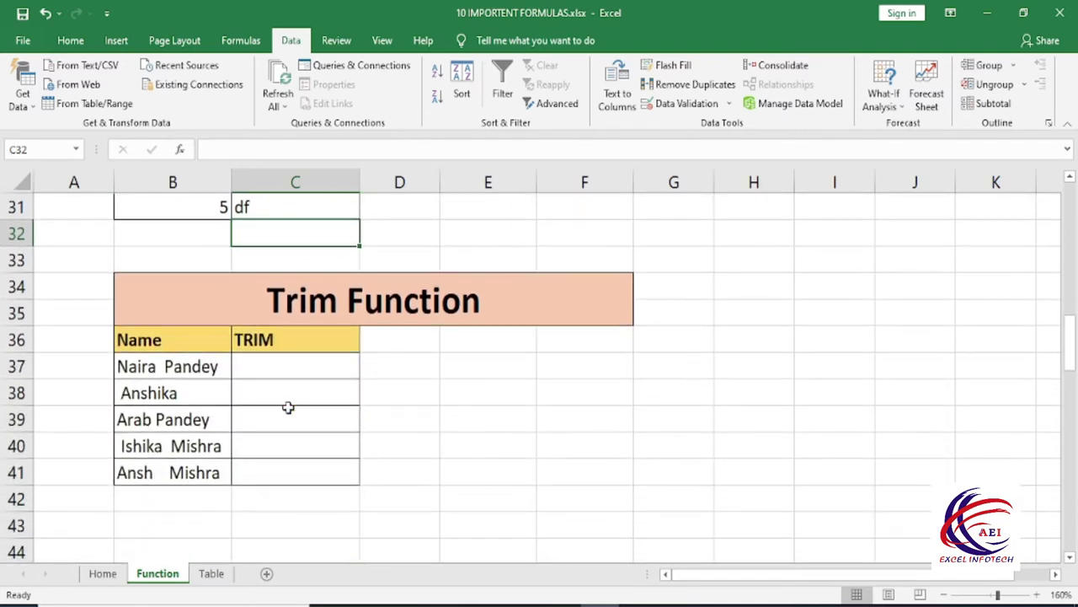
click(274, 368)
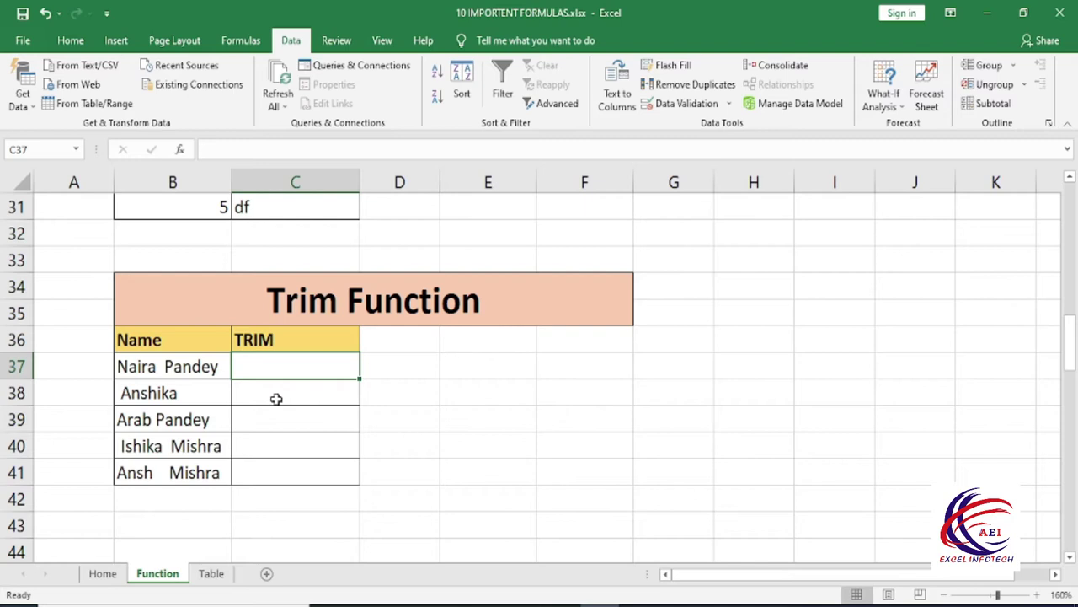
double_click(164, 367)
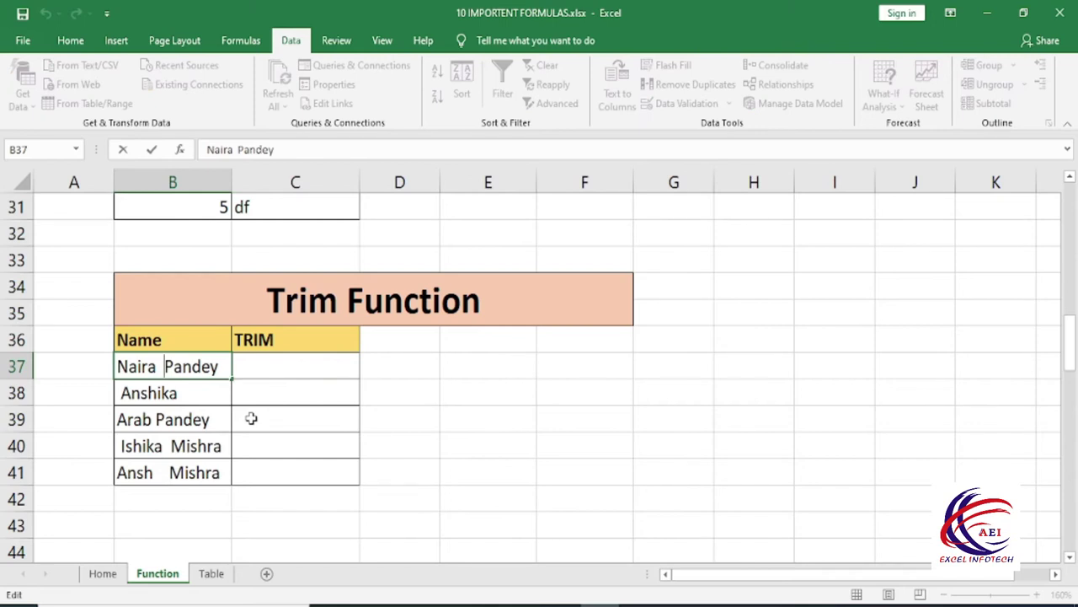
key(Left)
key(Left)
key(Left)
key(Return)
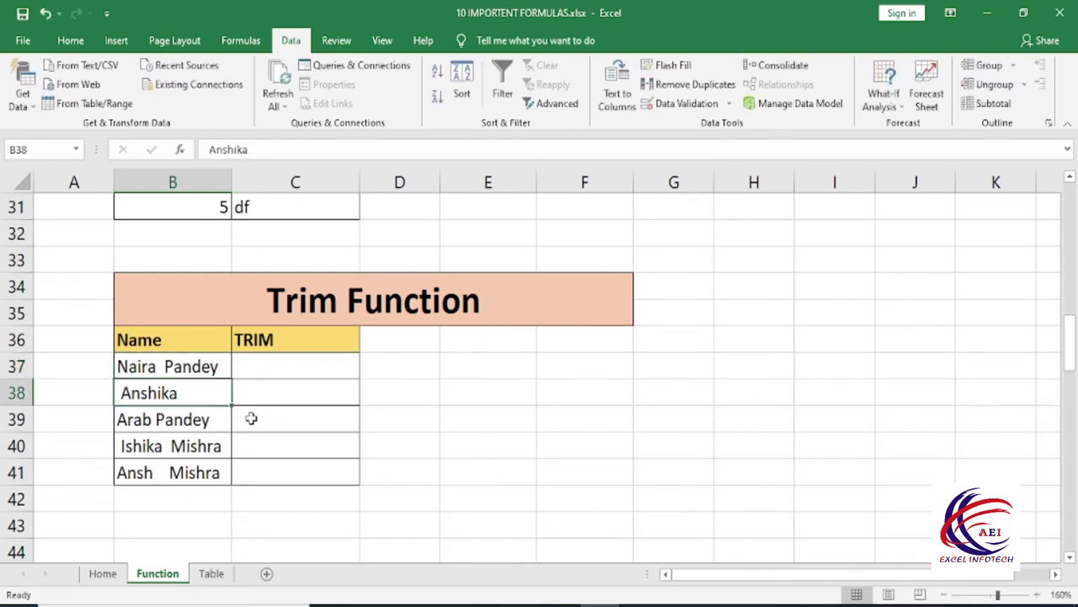
key(F2)
key(Left)
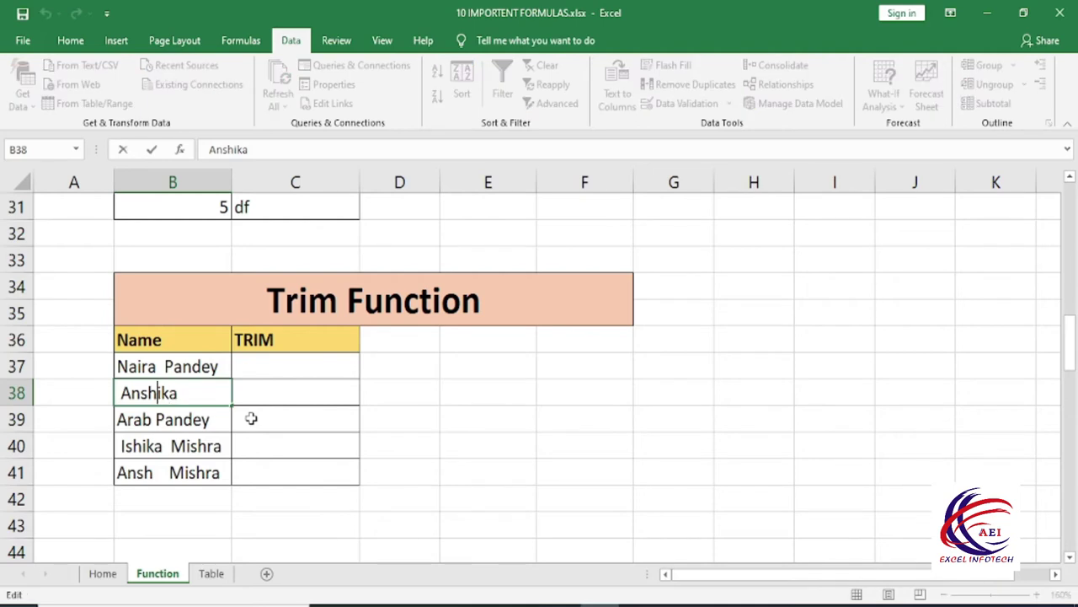
key(Left)
key(Return)
click(187, 446)
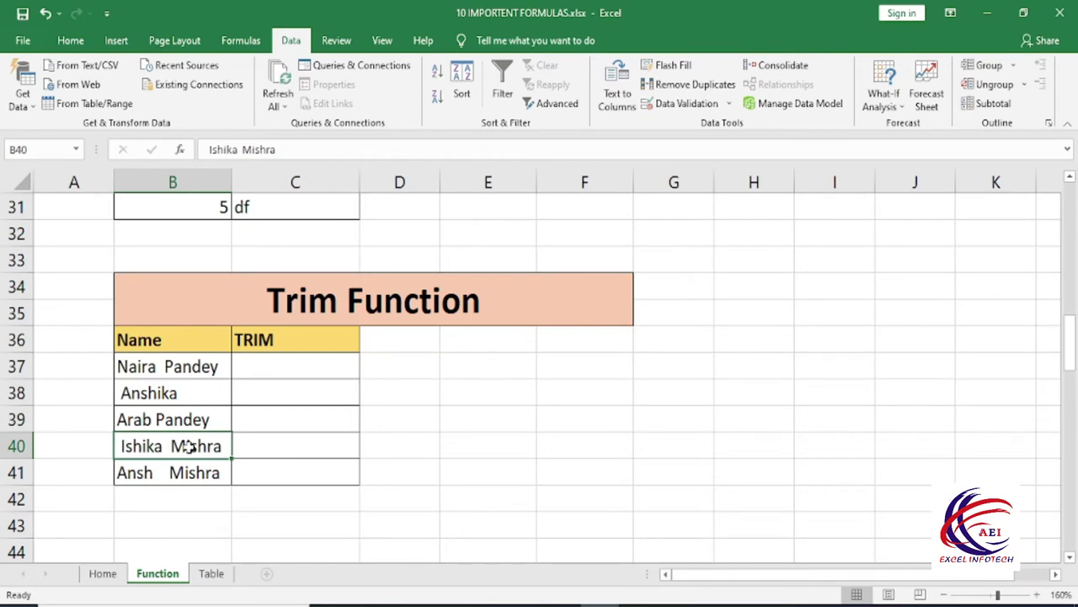
- Enter =TRIM(B37) in C37 and fill it down through C41
click(292, 371)
text(=)
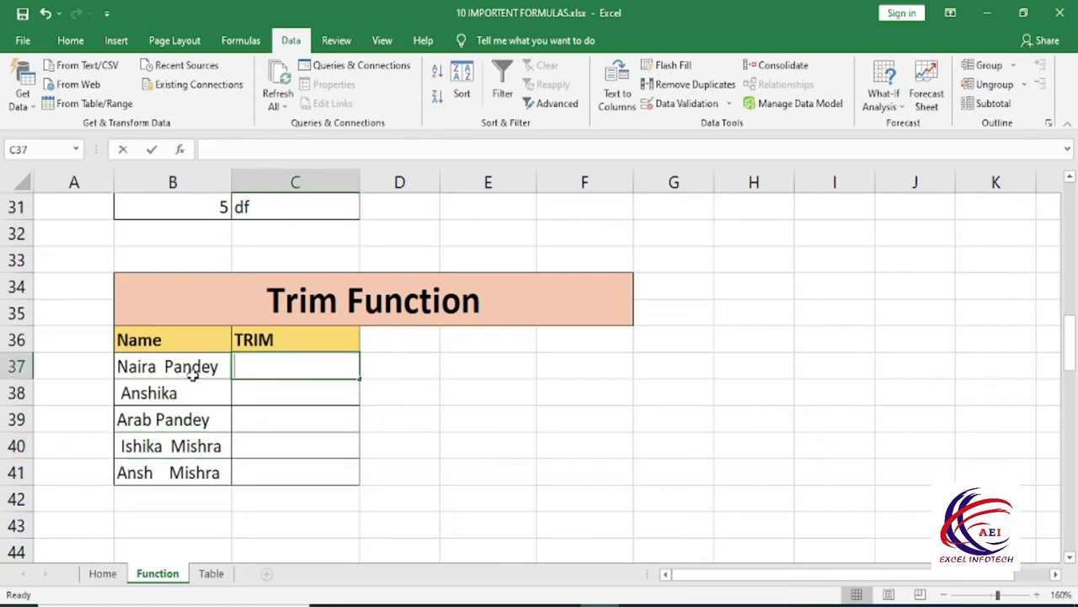
text(t)
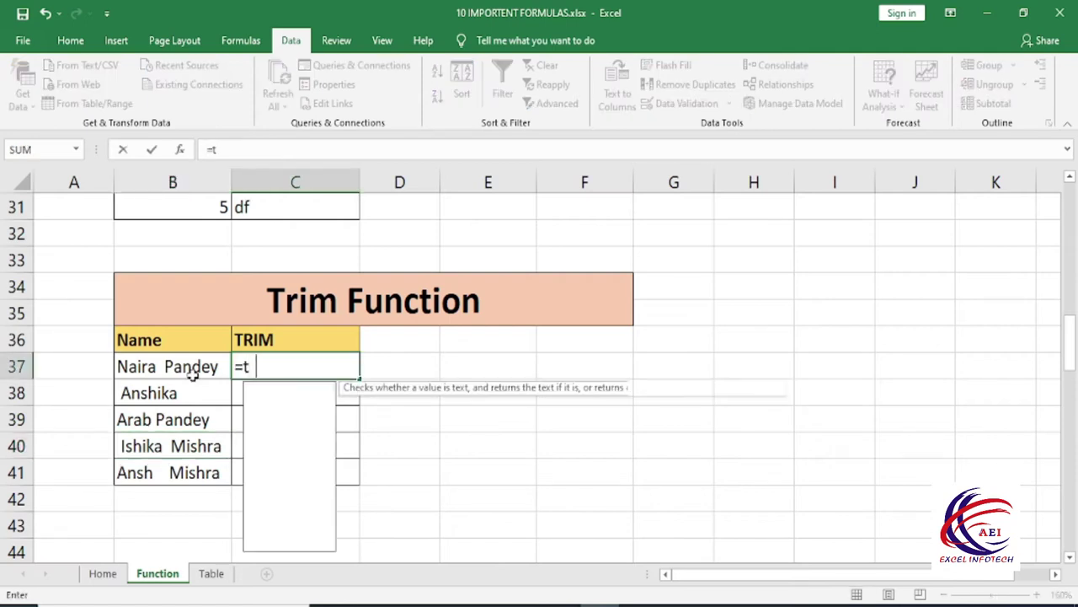
text(r)
key(Down)
key(Down)
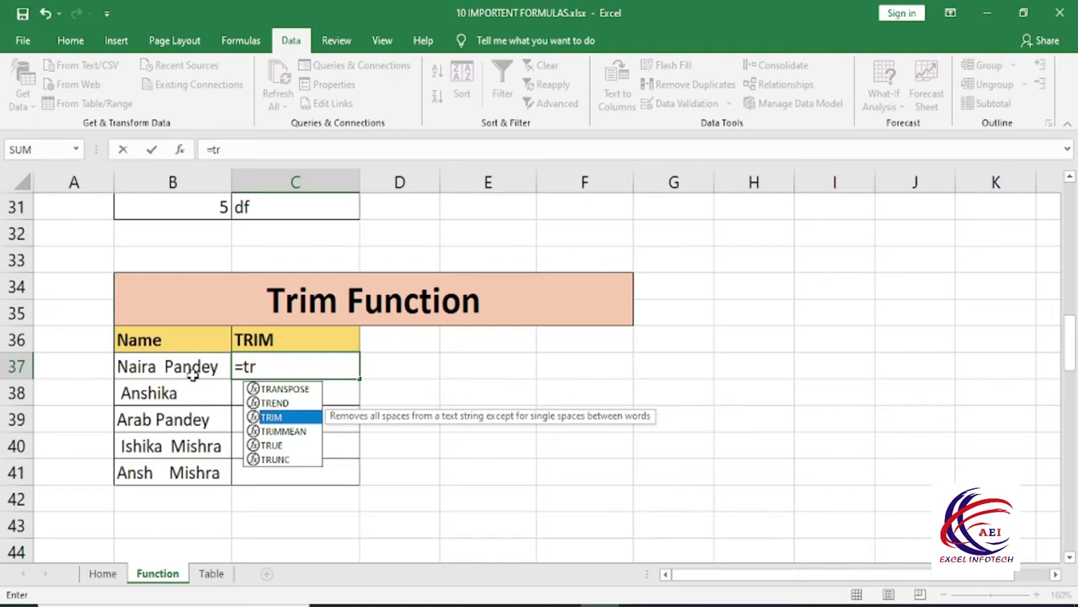
key(Tab)
click(193, 376)
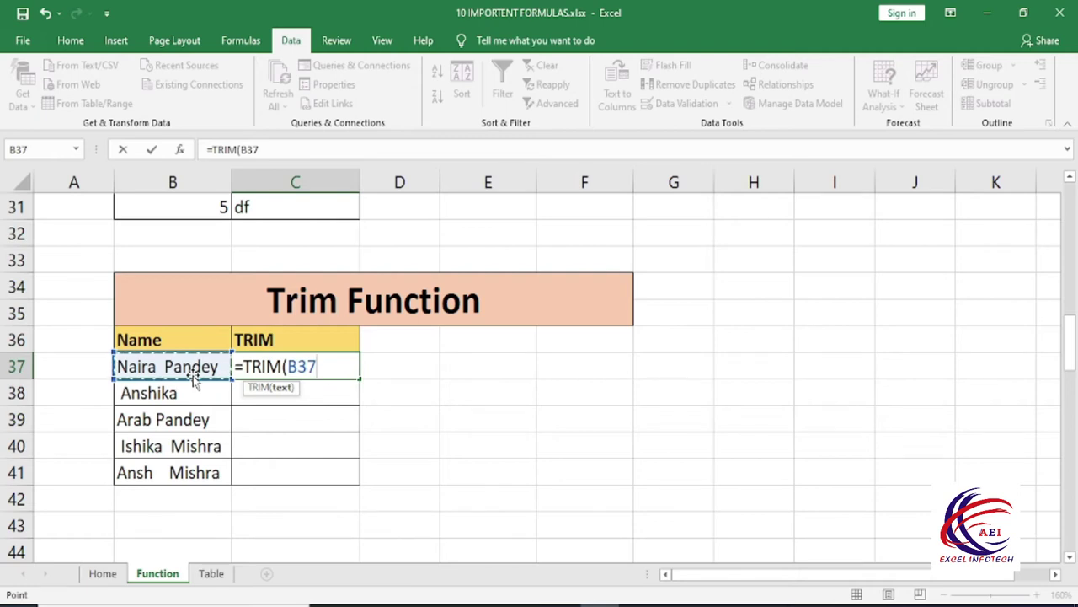
text())
key(Return)
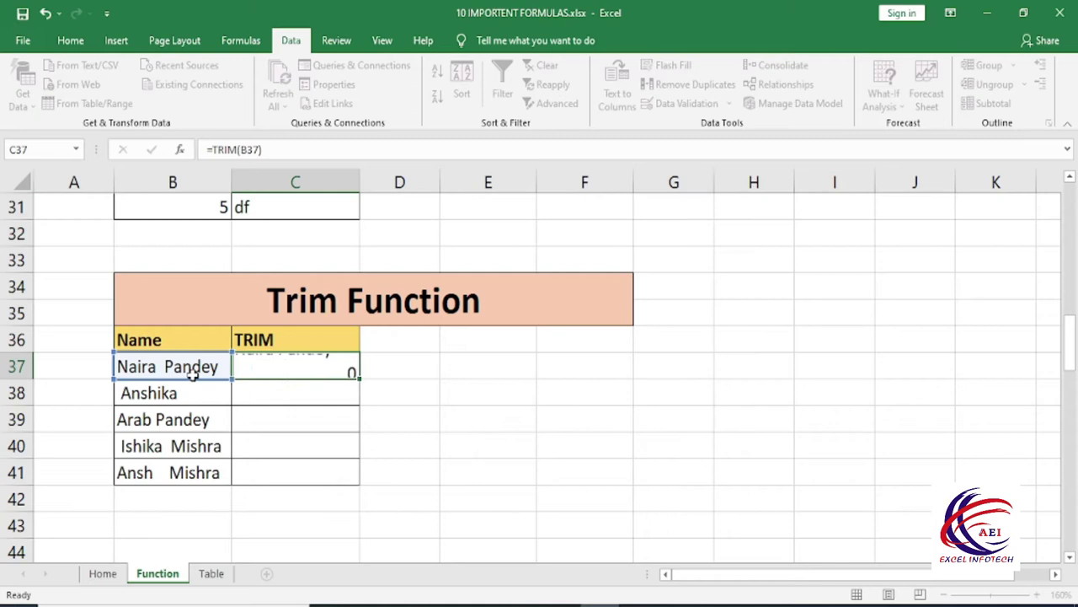
key(Up)
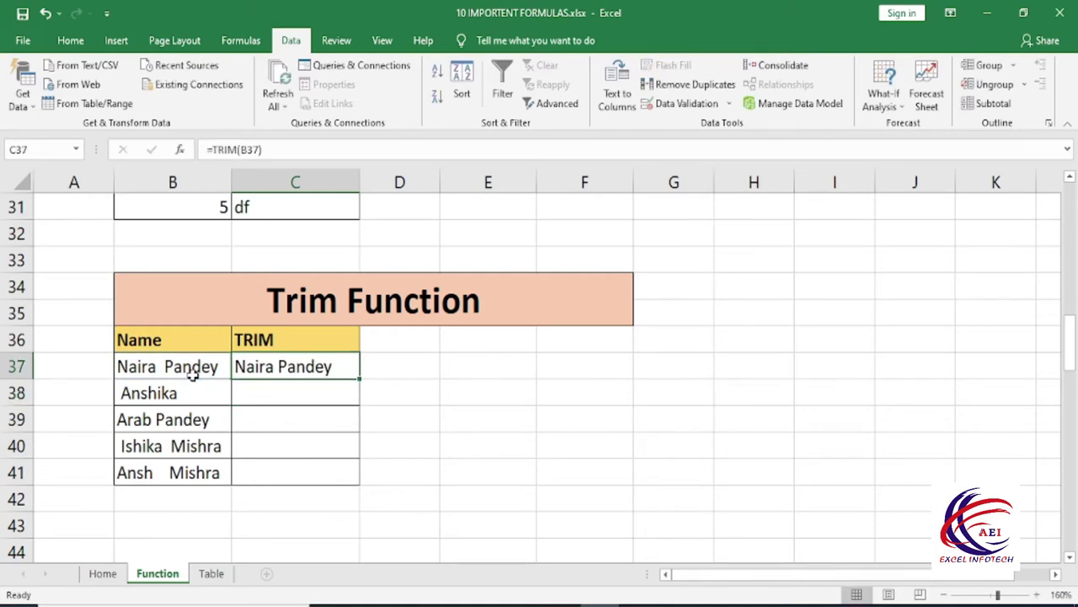
key(shift+Down)
key(shift+Down)
key(shift+Down)
key(shift+Down)
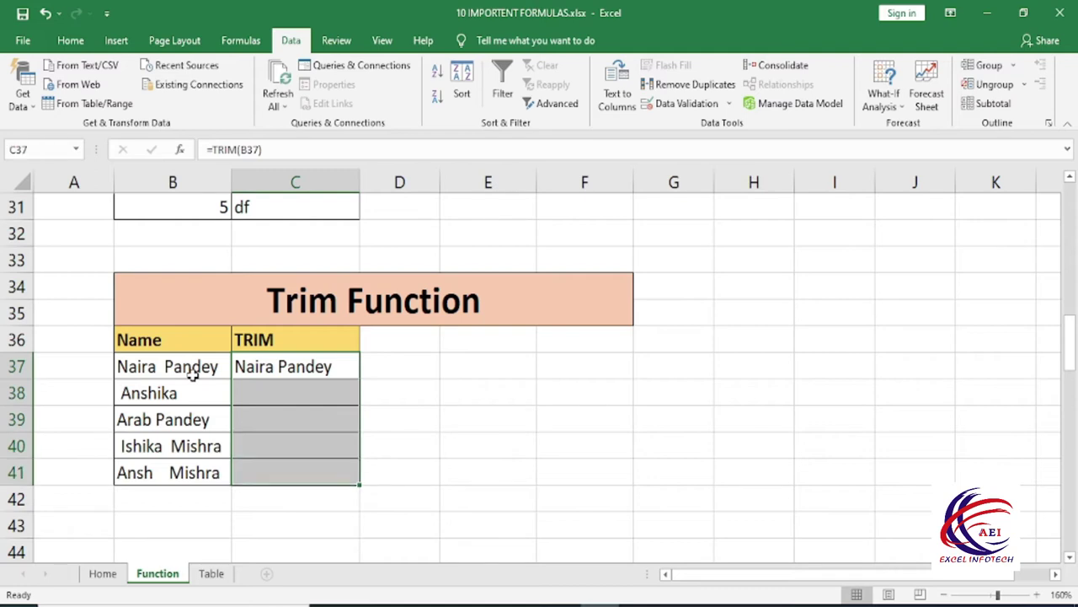
key(ctrl+d)
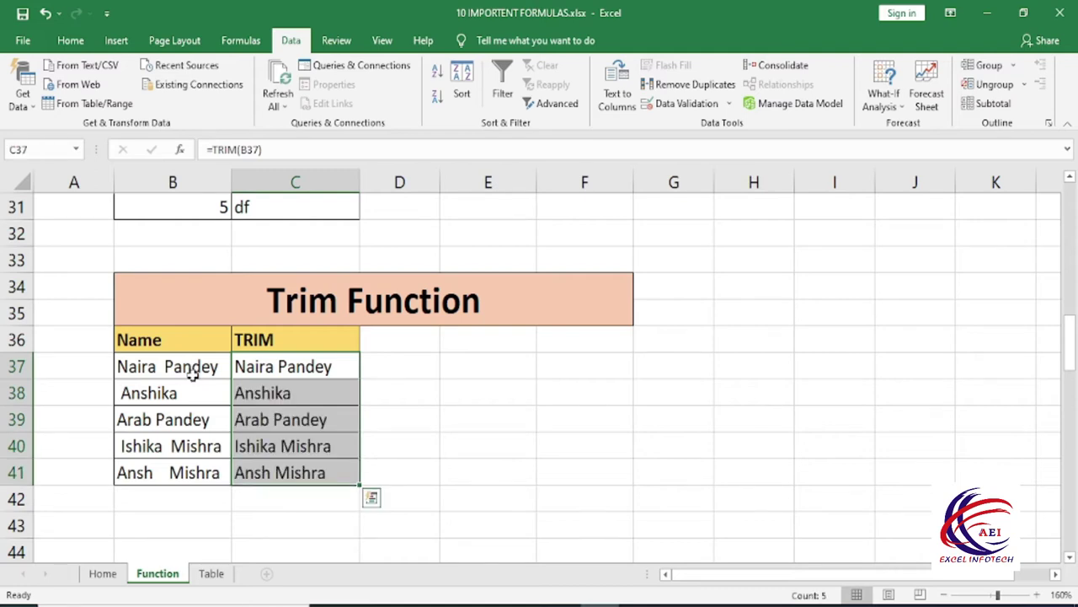
- Step through columns B and C to compare the TRIM results with the original names
key(Left)
key(Down)
key(Down)
key(Down)
key(Down)
key(Up)
key(Right)
key(Right)
key(Up)
key(Left)
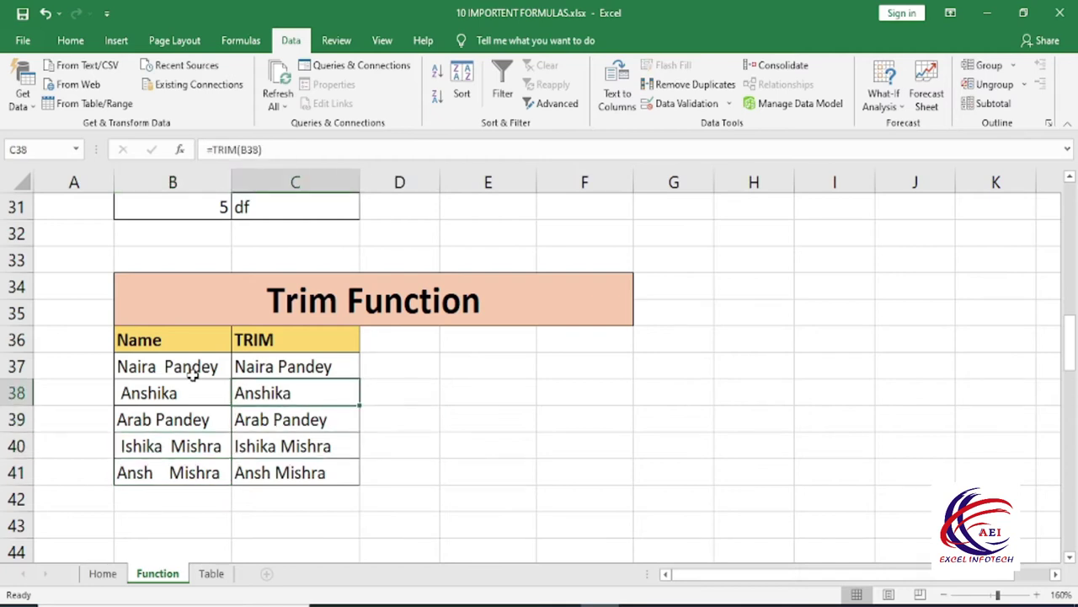
key(Up)
key(Up)
key(Up)
key(Down)
key(Down)
key(Up)
key(Up)
key(Down)
key(Down)
key(Up)
key(Down)
key(Down)
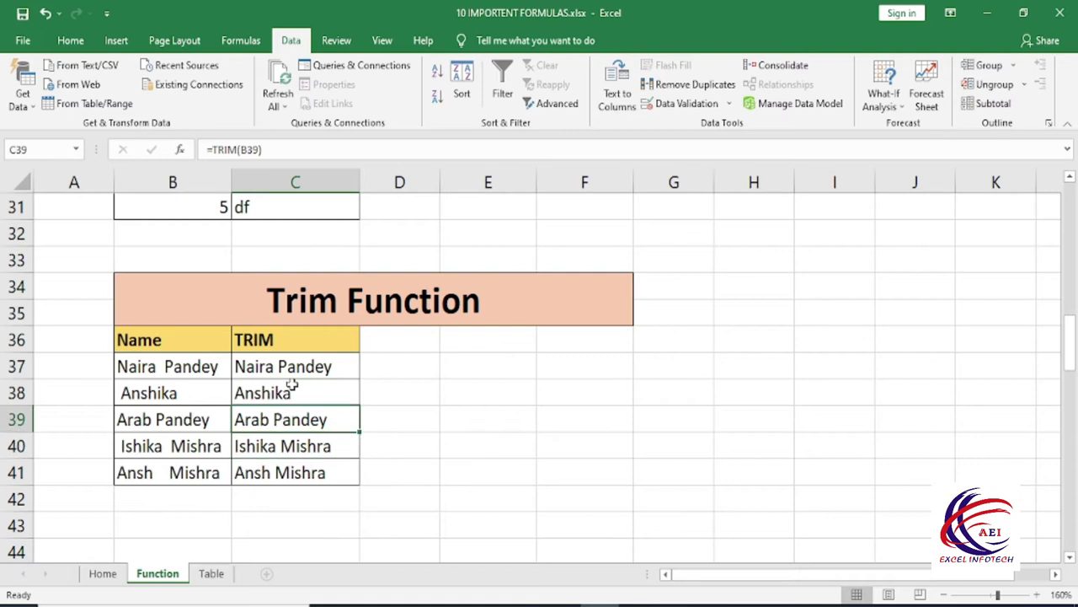
key(Up)
key(Up)
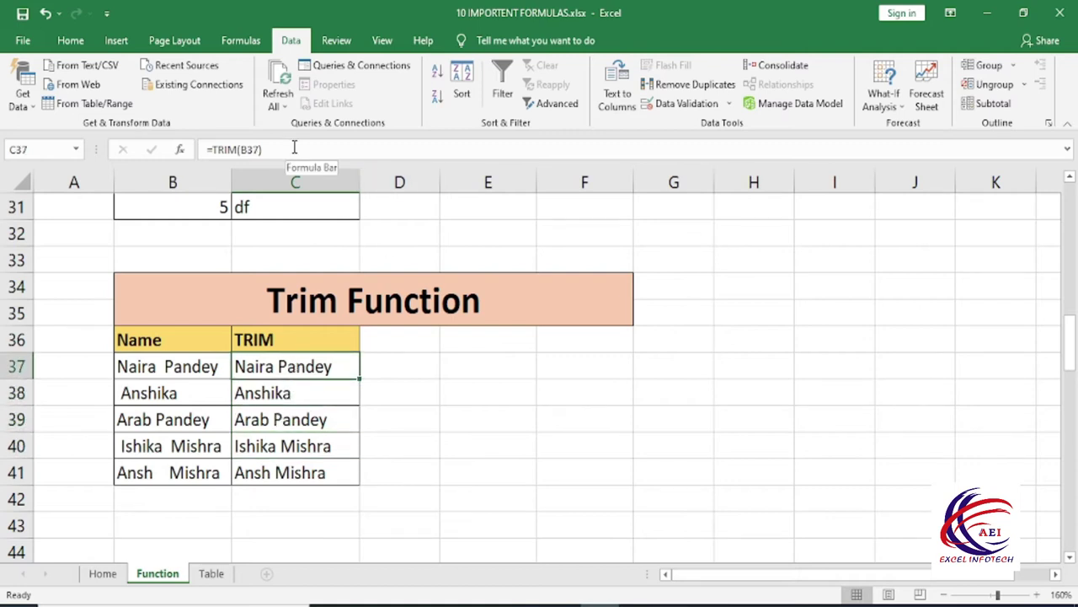
click(303, 384)
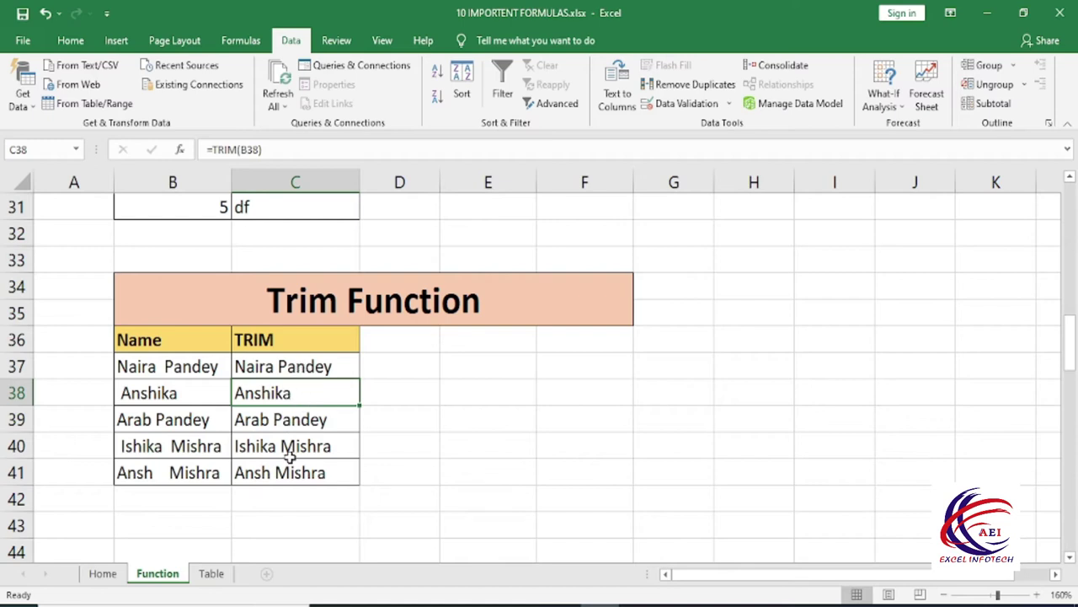
click(287, 364)
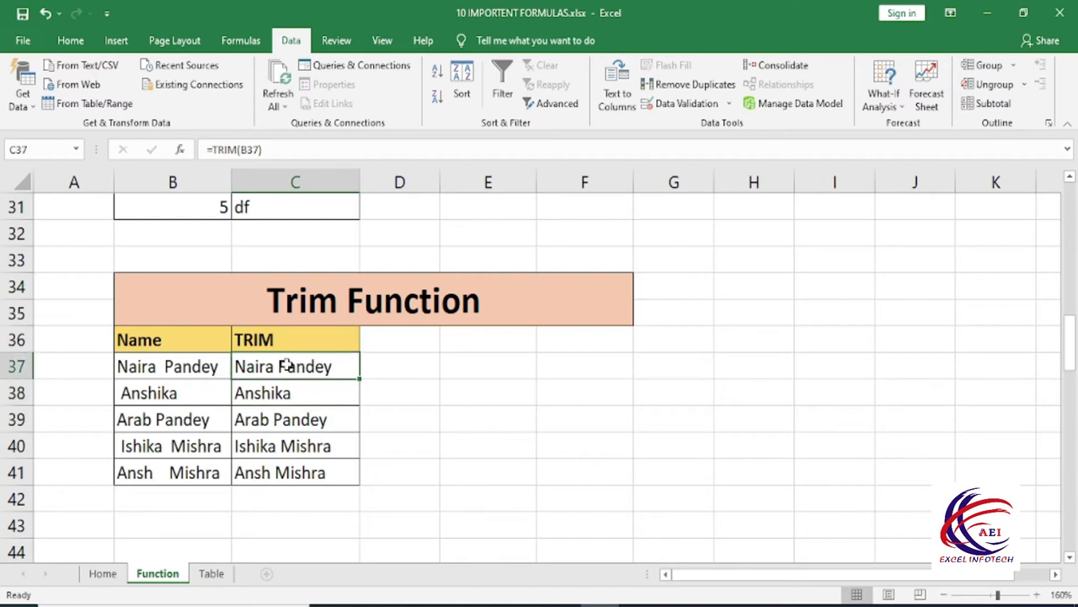
click(295, 393)
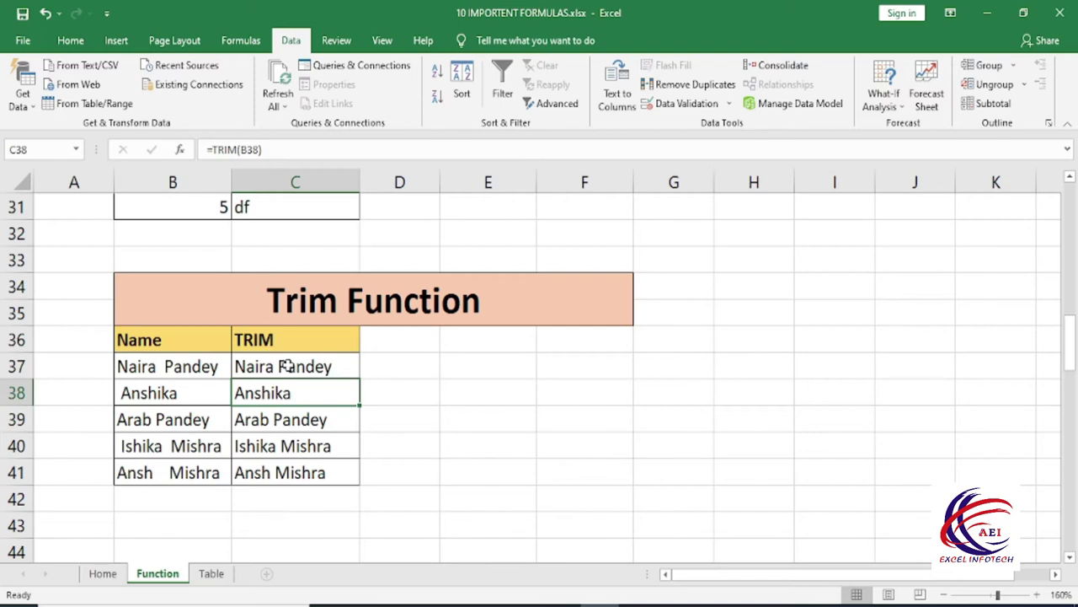
click(286, 365)
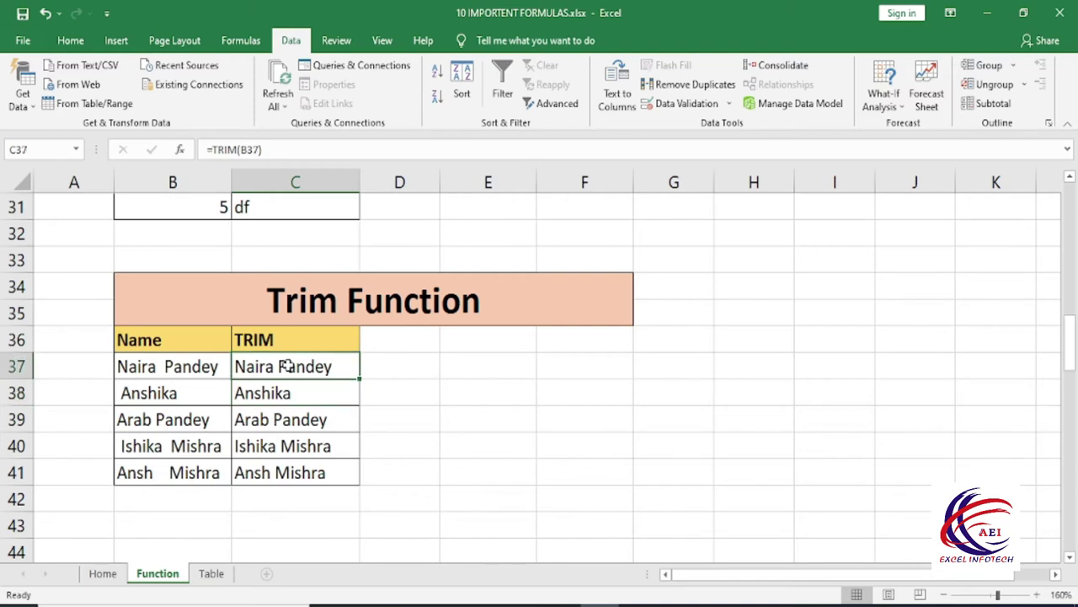
- Copy C37:C41 and paste it back over itself as plain values
key(shift+Down)
key(shift+Down)
key(shift+Down)
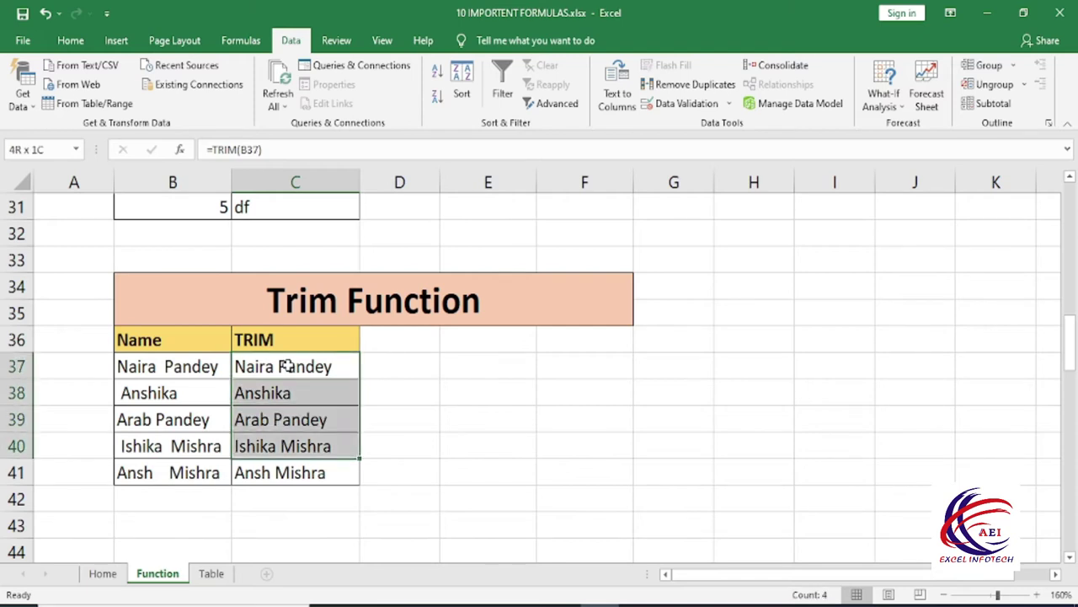
key(shift+Down)
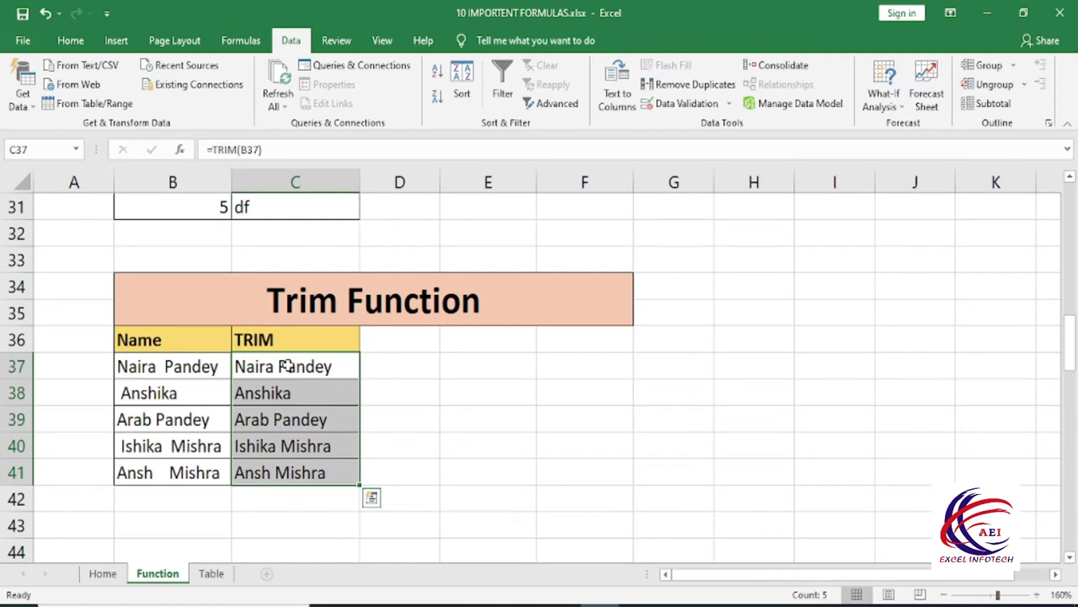
key(ctrl+c)
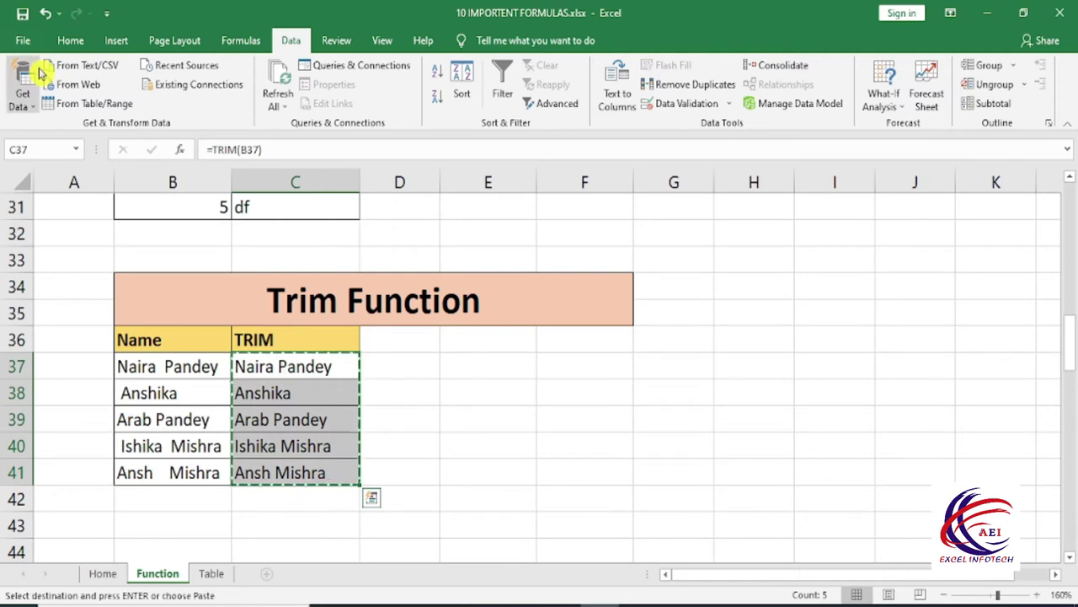
click(71, 41)
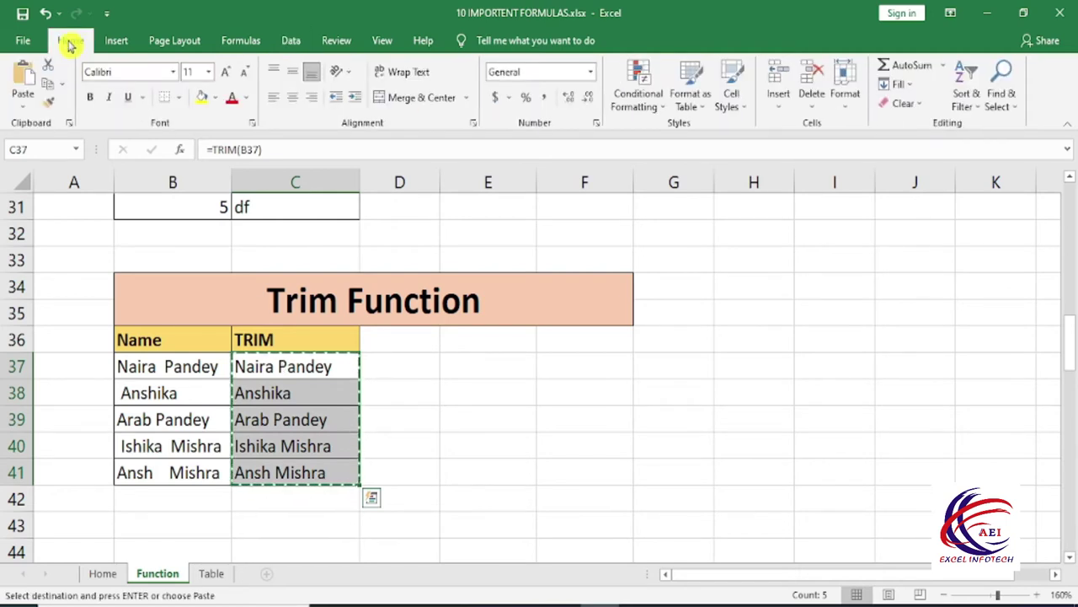
click(25, 103)
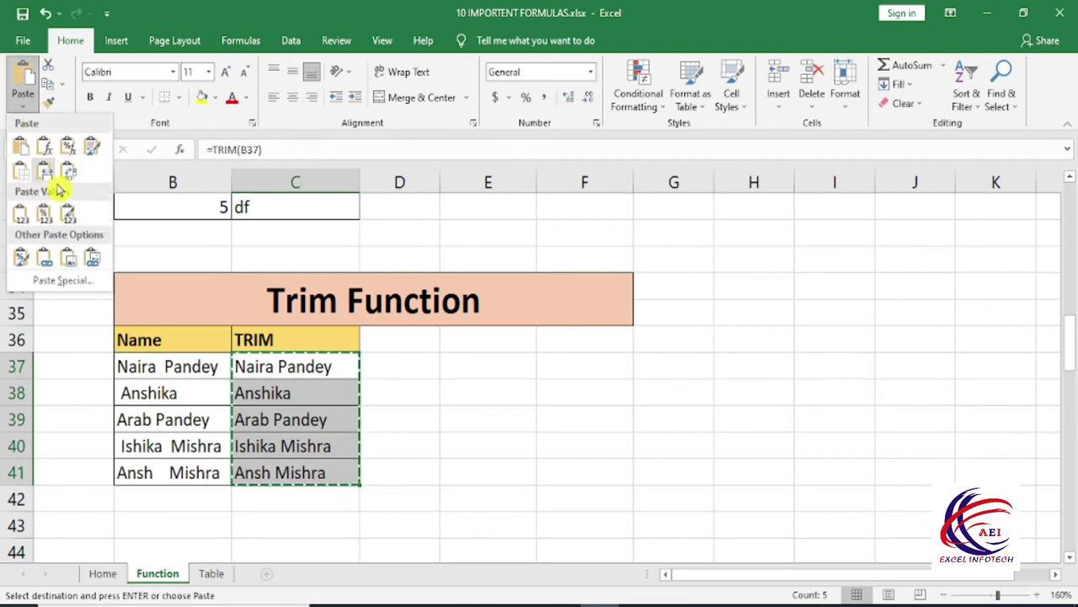
click(24, 217)
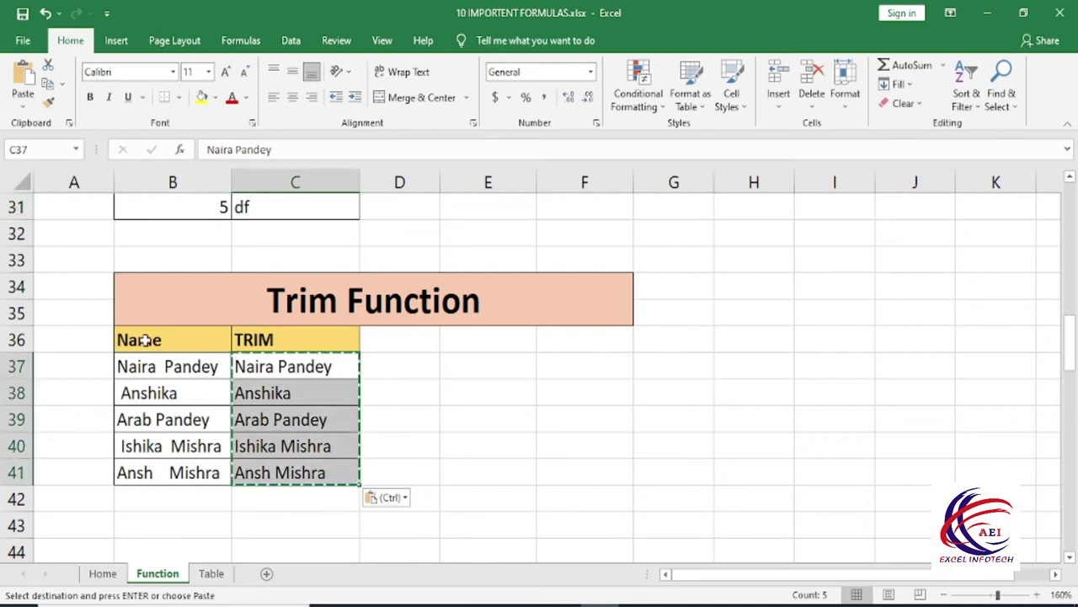
click(303, 437)
click(301, 417)
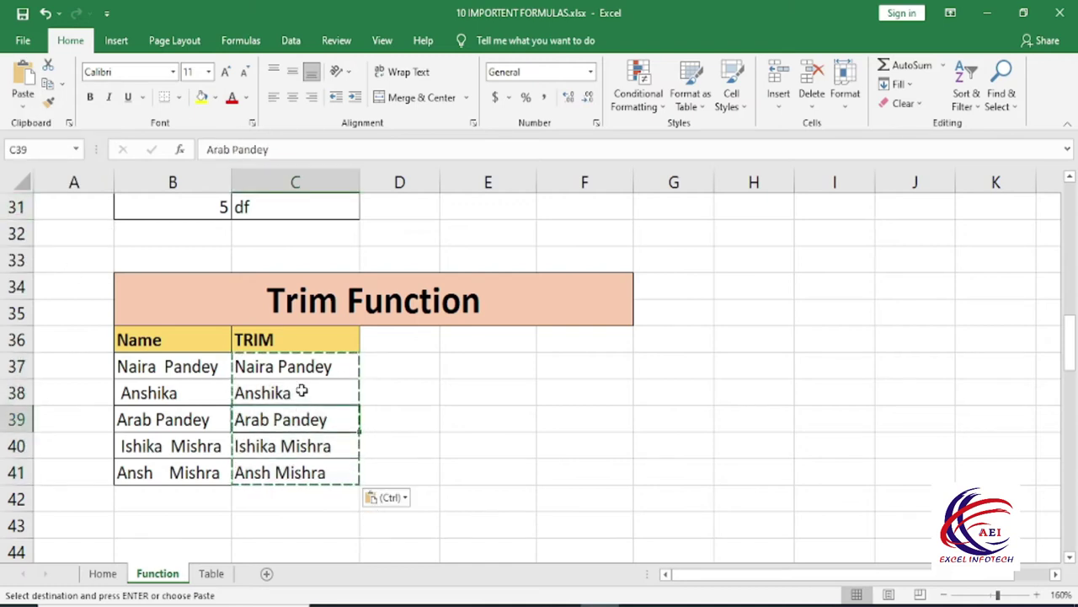
click(301, 389)
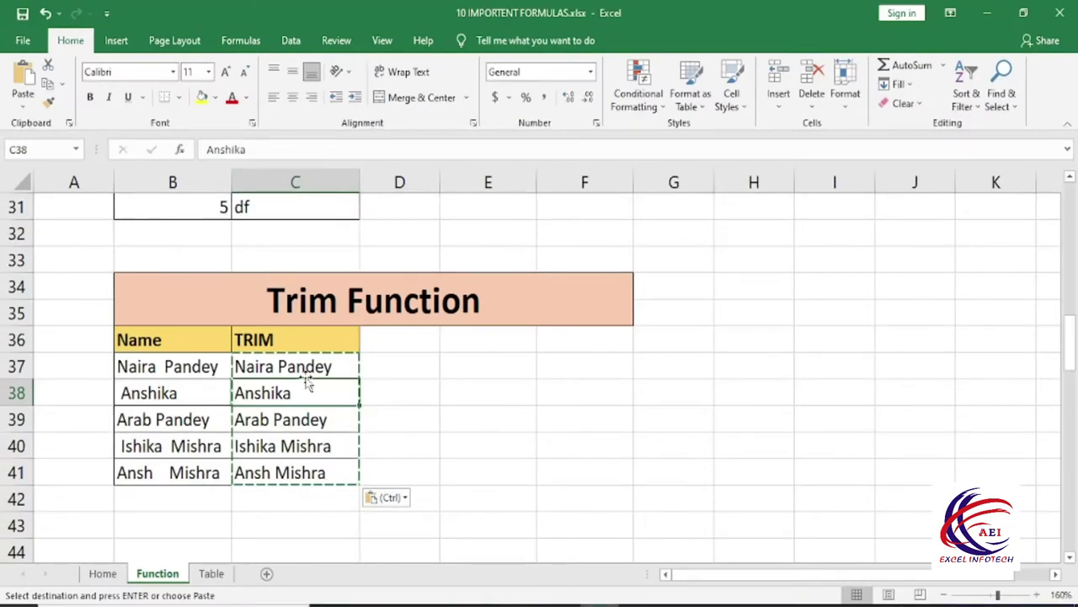
click(280, 367)
- Move the trimmed names from C37:C41 onto B37:B41, replacing the originals
key(Escape)
click(298, 393)
drag(280, 367, 282, 466)
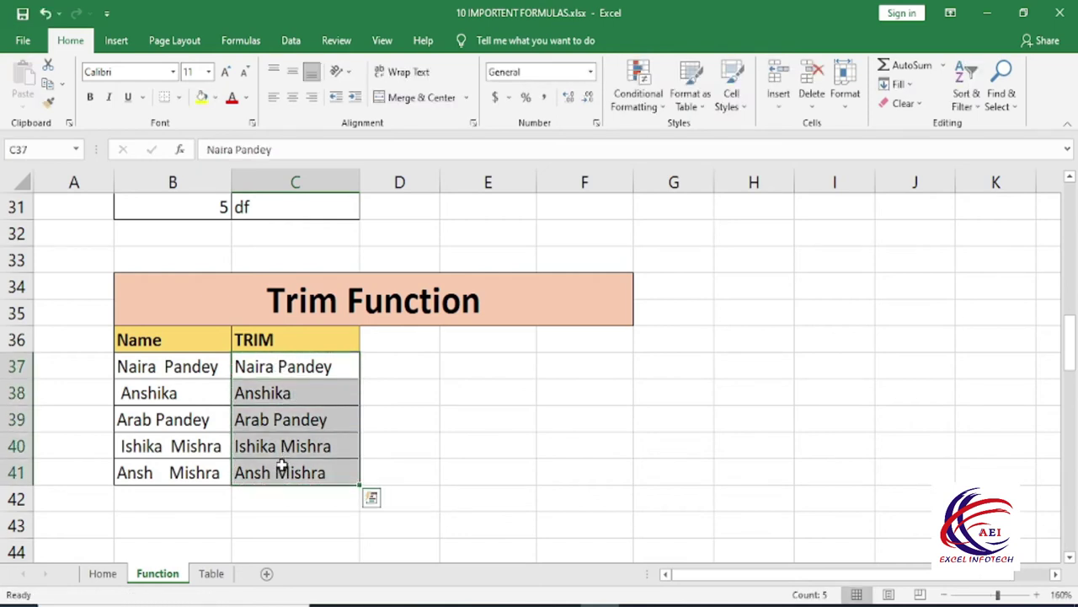
key(ctrl+c)
drag(180, 367, 179, 469)
key(ctrl+v)
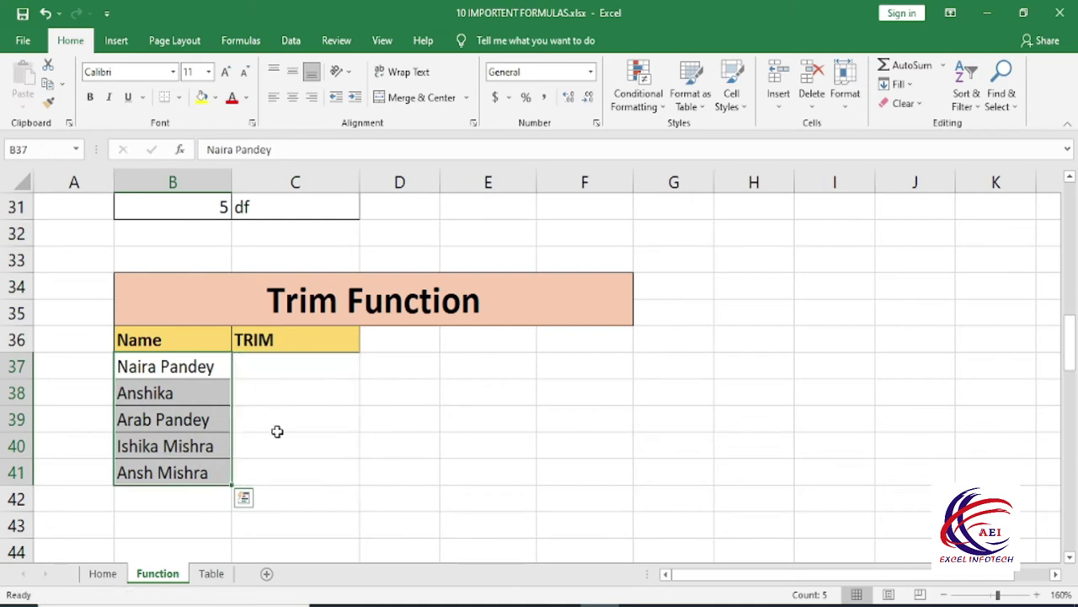
click(277, 431)
drag(187, 362, 206, 461)
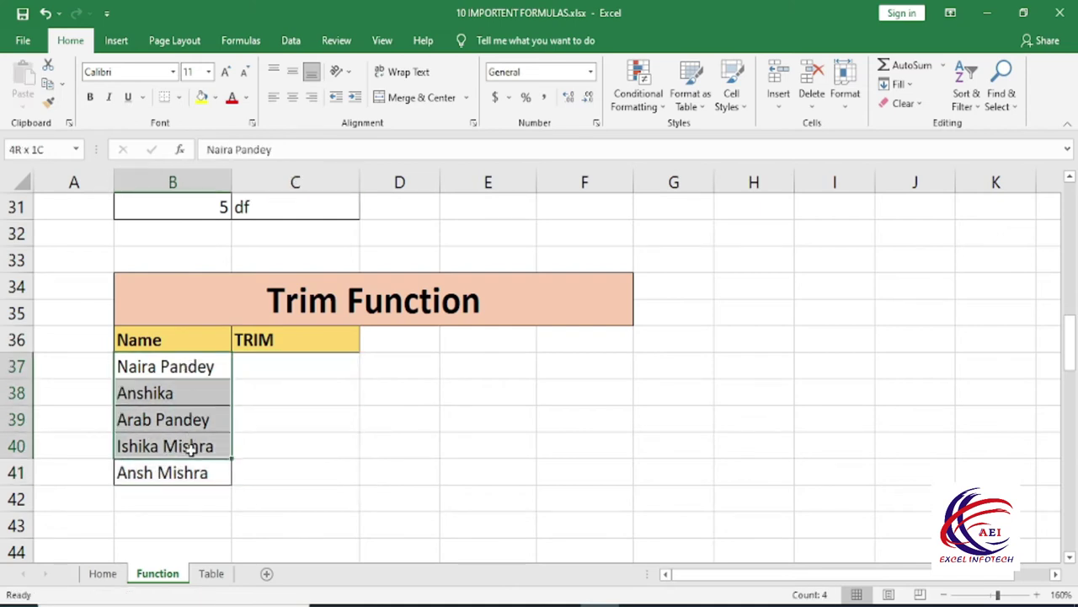
click(276, 415)
click(244, 366)
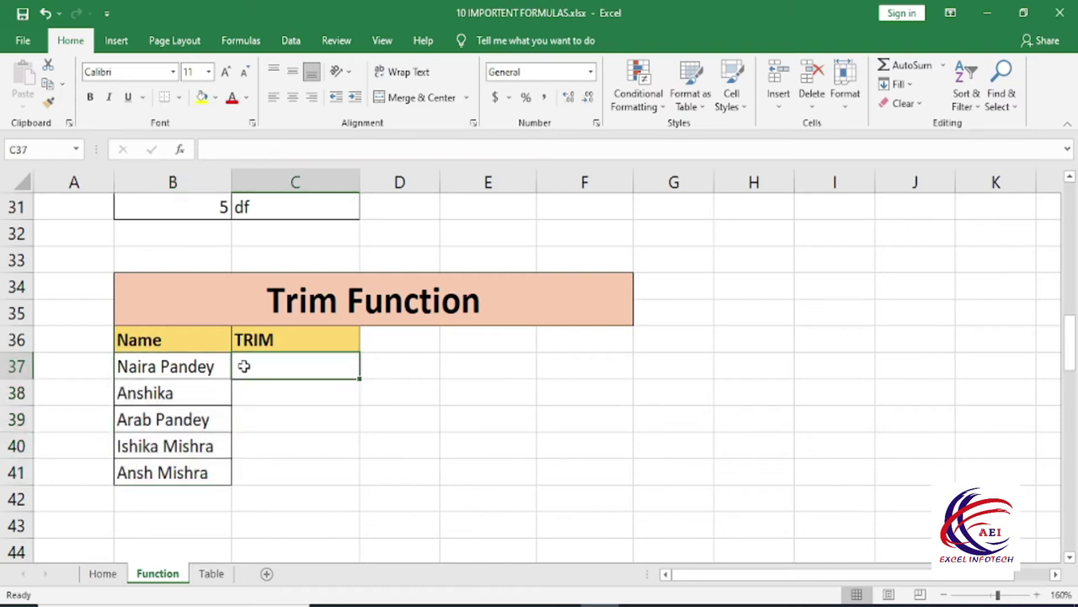
scroll(266, 421, down, 3)
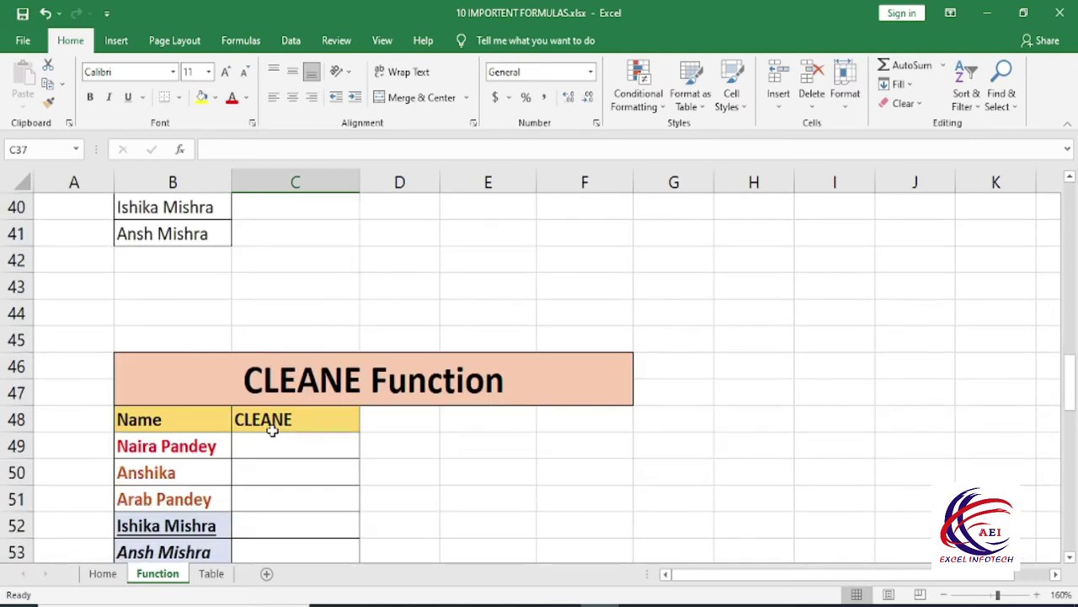
scroll(272, 431, down, 1)
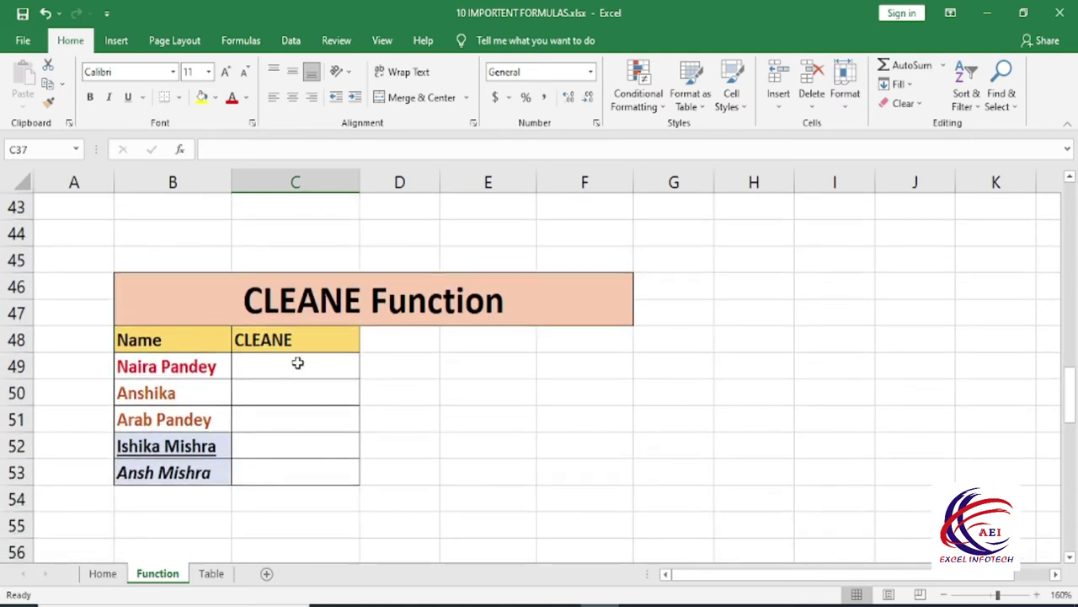
click(189, 374)
click(182, 388)
click(178, 415)
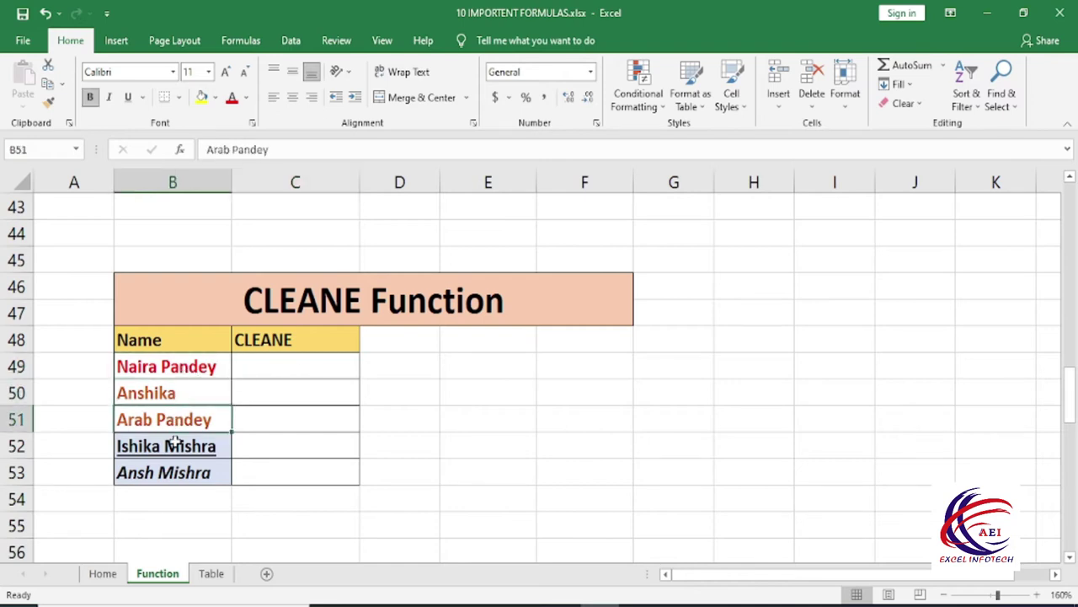
click(175, 441)
click(173, 371)
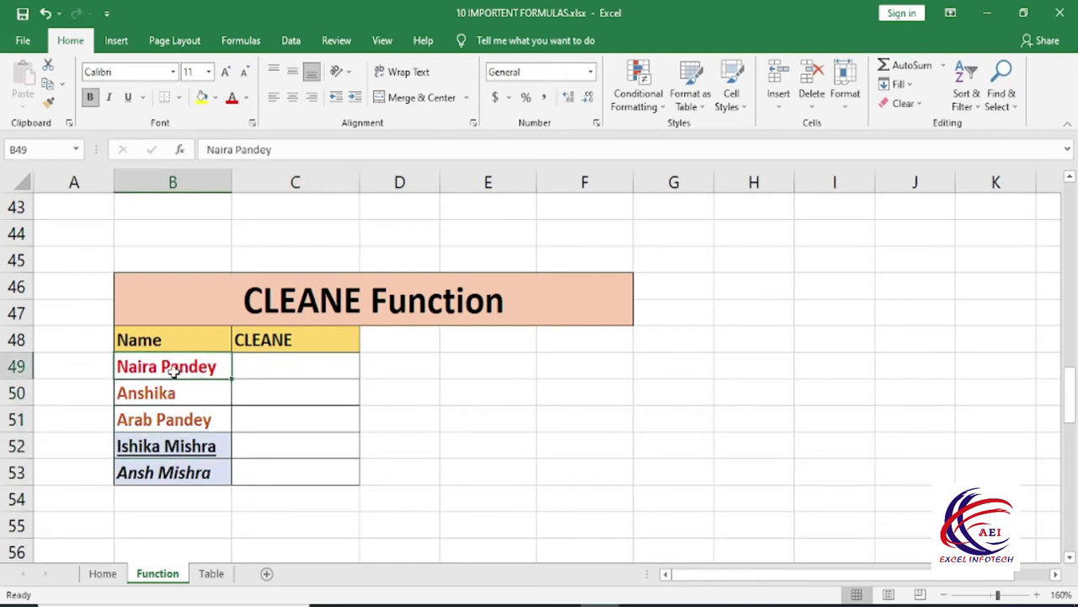
click(174, 402)
click(174, 416)
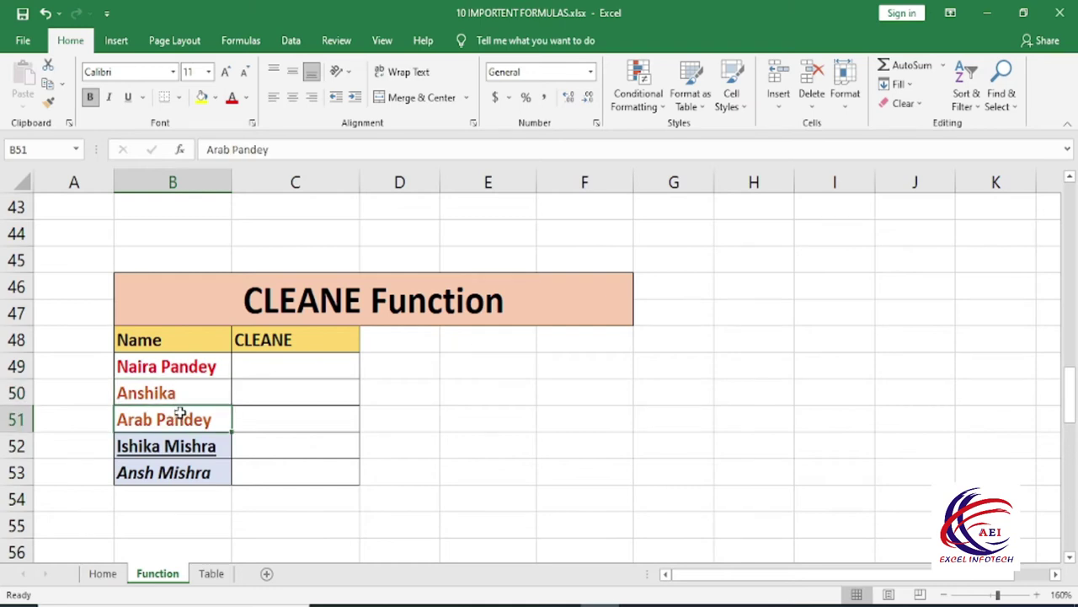
click(185, 447)
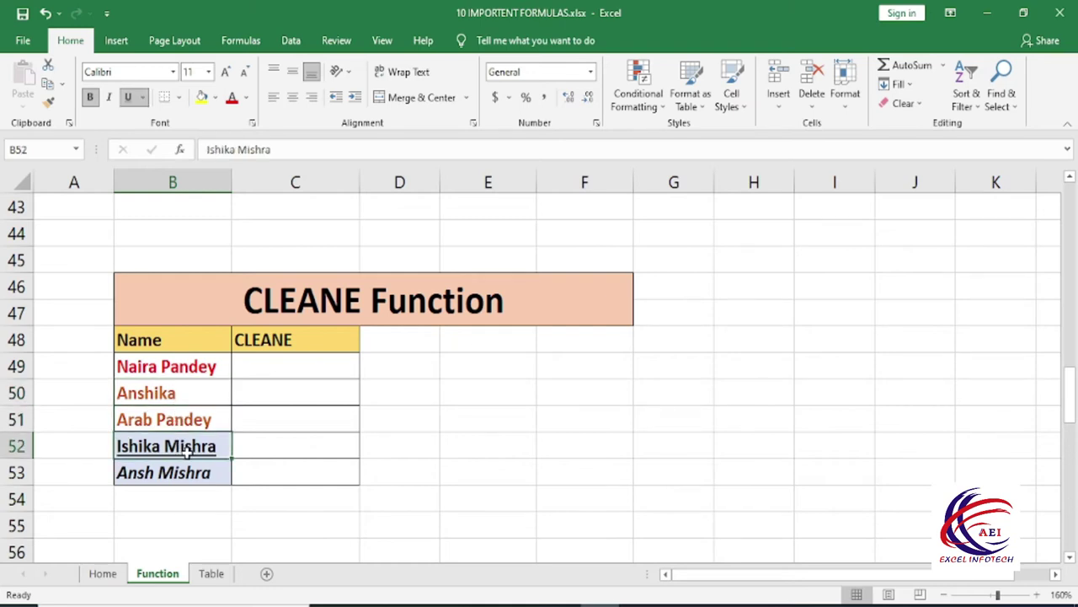
click(189, 472)
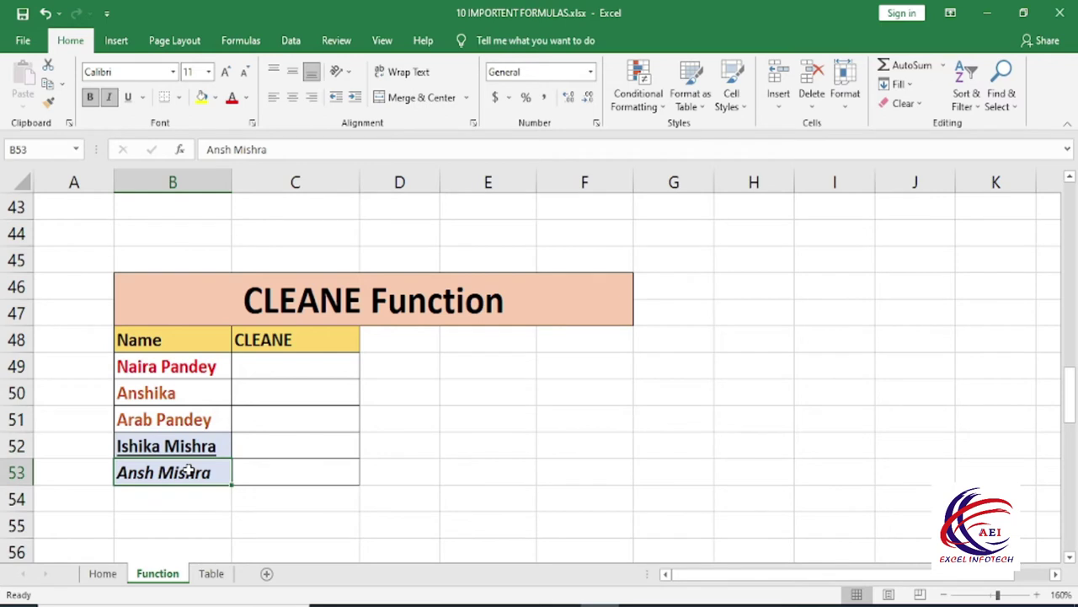
click(243, 366)
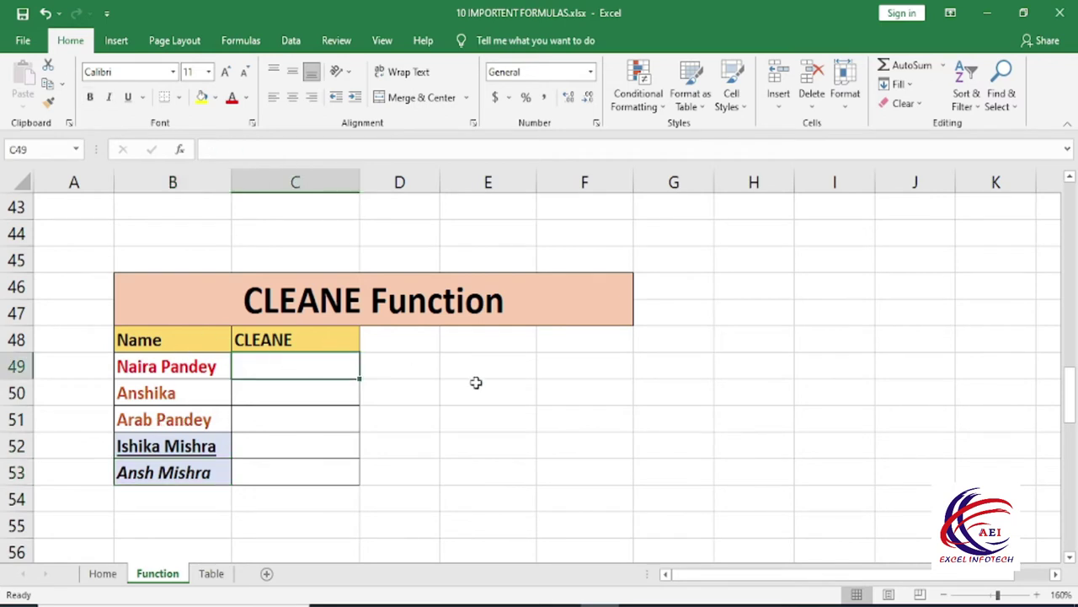
- Enter =CLEAN(B49) in C49 and fill it down through C53
text(=c)
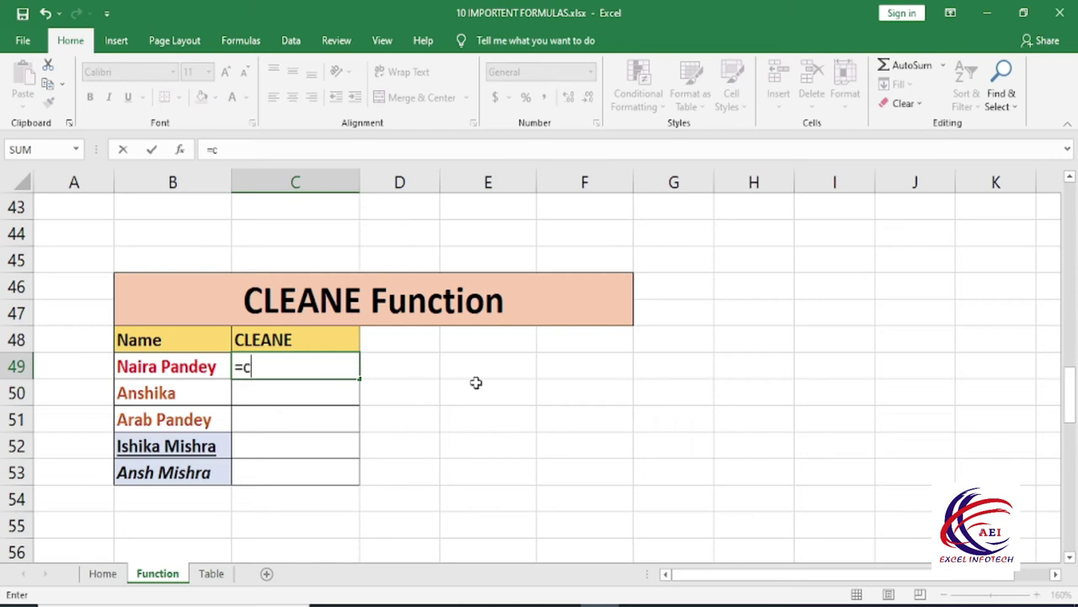
text(l)
key(Tab)
click(212, 376)
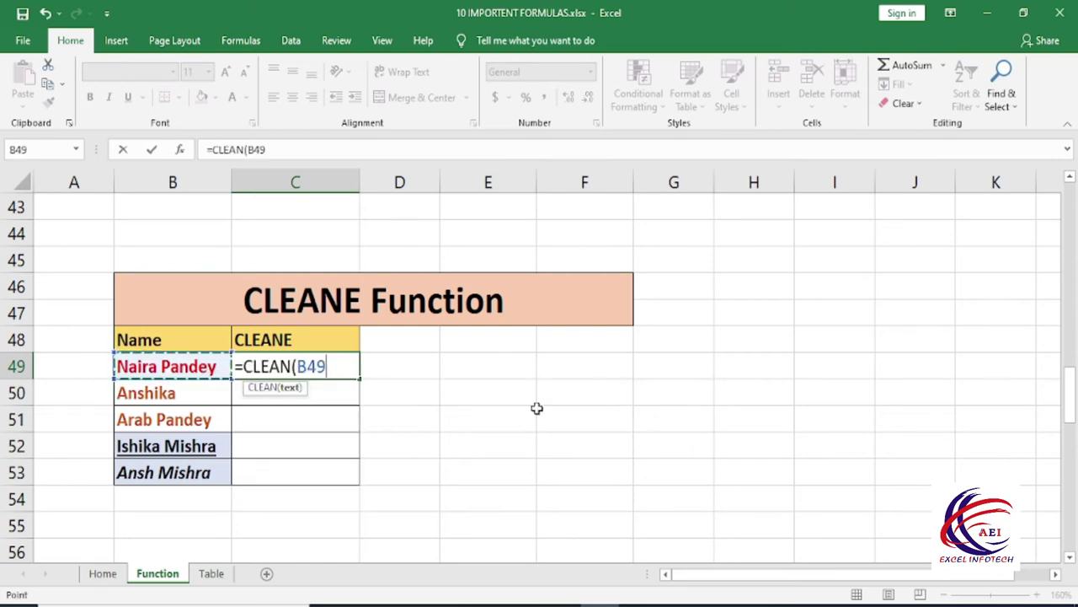
text())
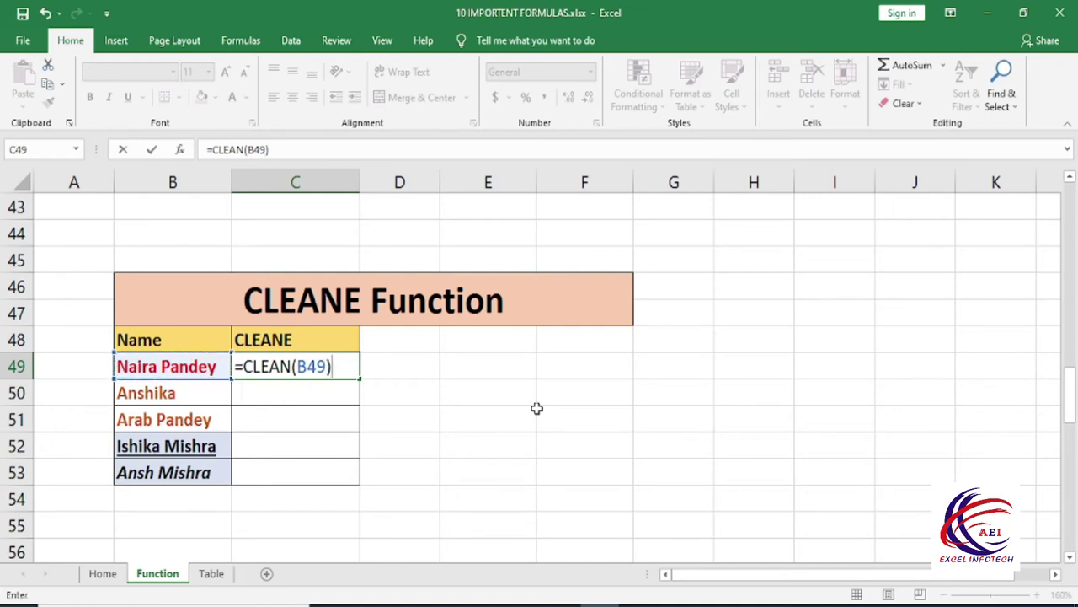
key(Return)
key(Up)
key(shift+Down)
key(shift+Down)
key(shift+Down)
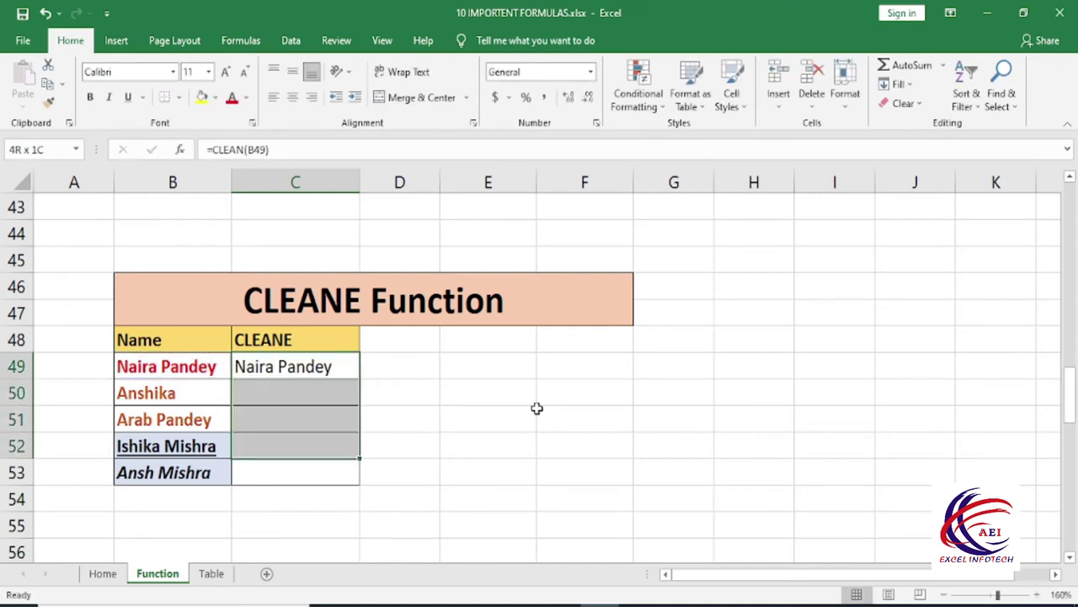
key(shift+Down)
key(ctrl+d)
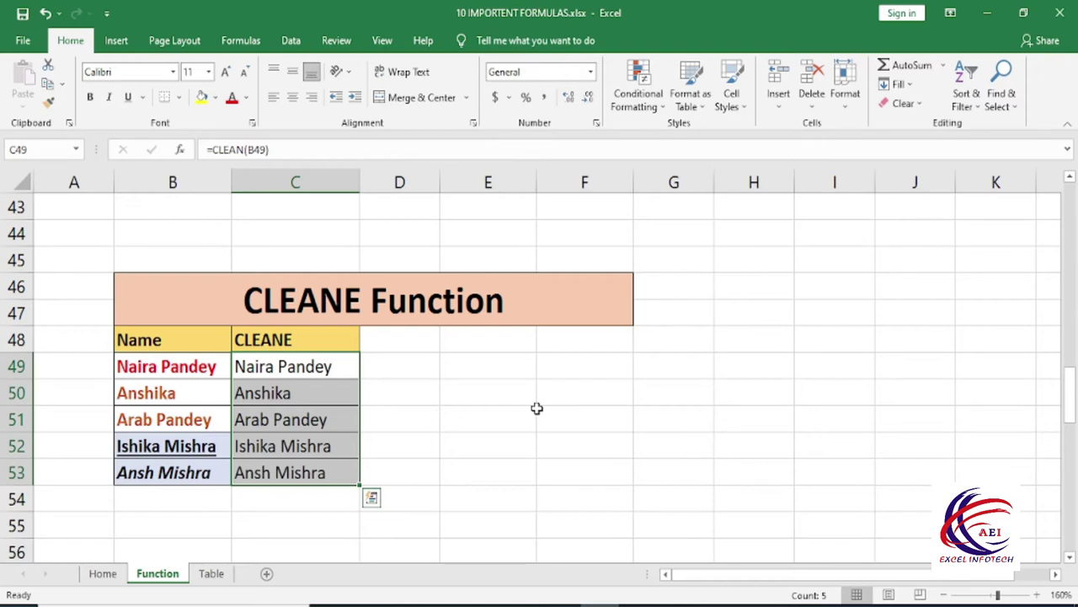
click(429, 392)
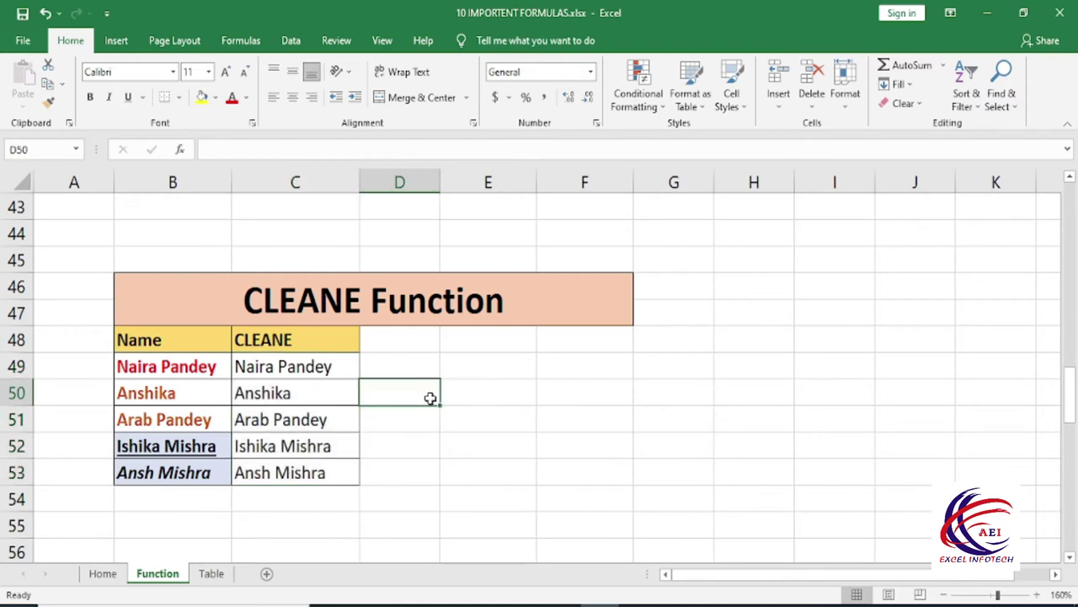
- Scroll to the LOWER/UPPER/PROPER table and review its title, the B60 name and C60
scroll(408, 429, down, 3)
scroll(408, 430, down, 1)
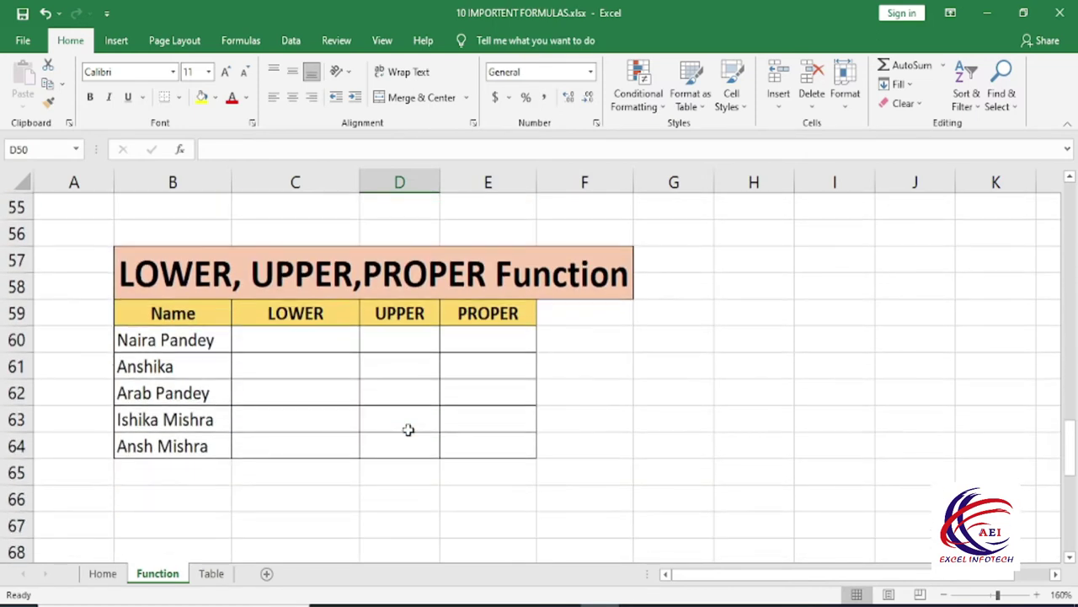
click(302, 335)
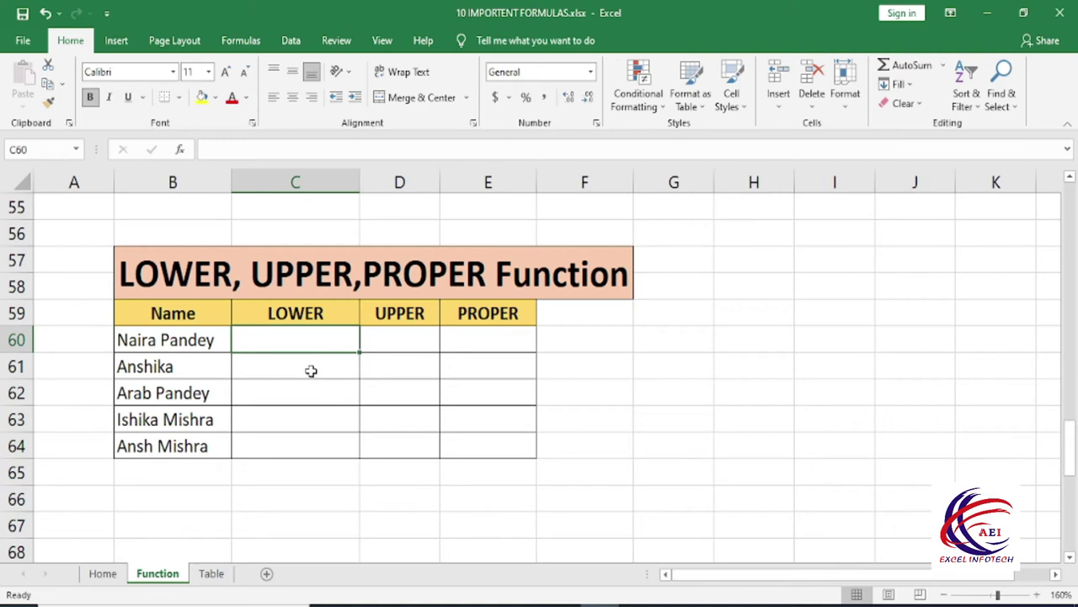
click(151, 339)
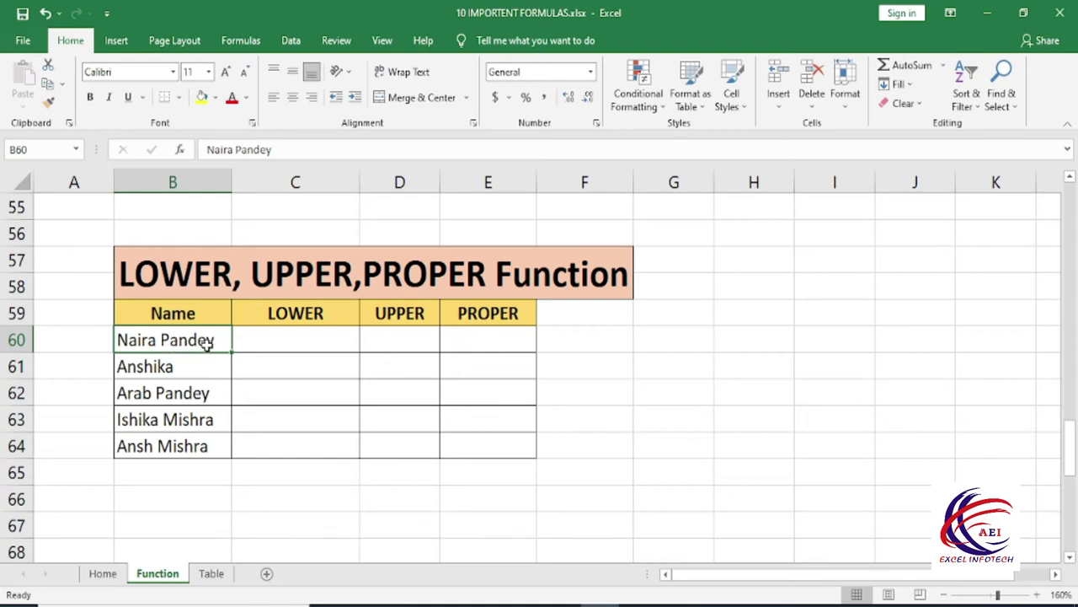
click(278, 288)
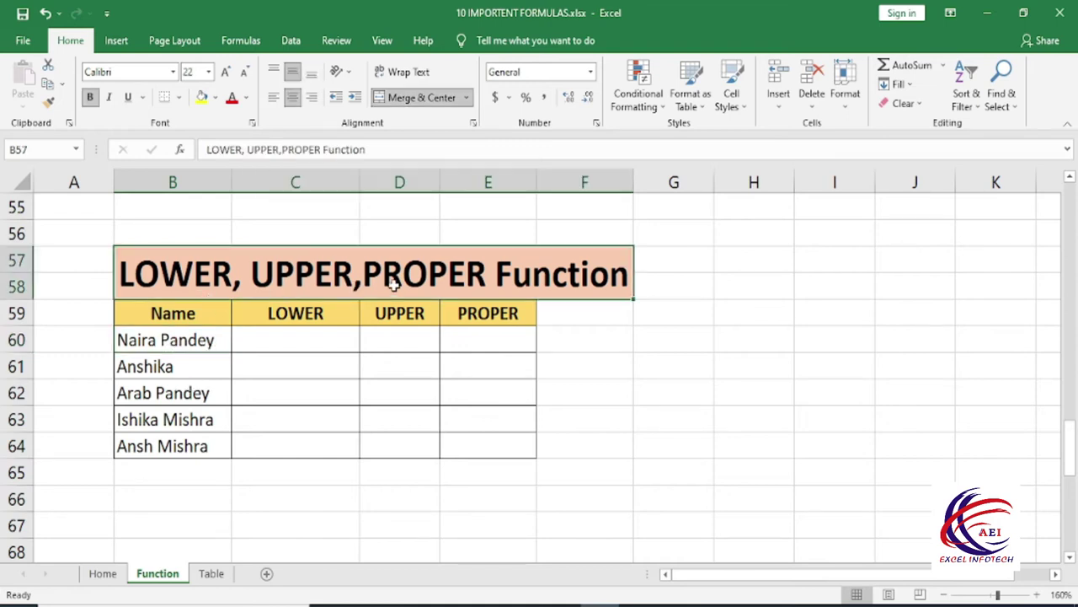
click(307, 347)
- Mark out the LOWER, UPPER and PROPER cells, then widen columns D and E
drag(309, 313, 299, 445)
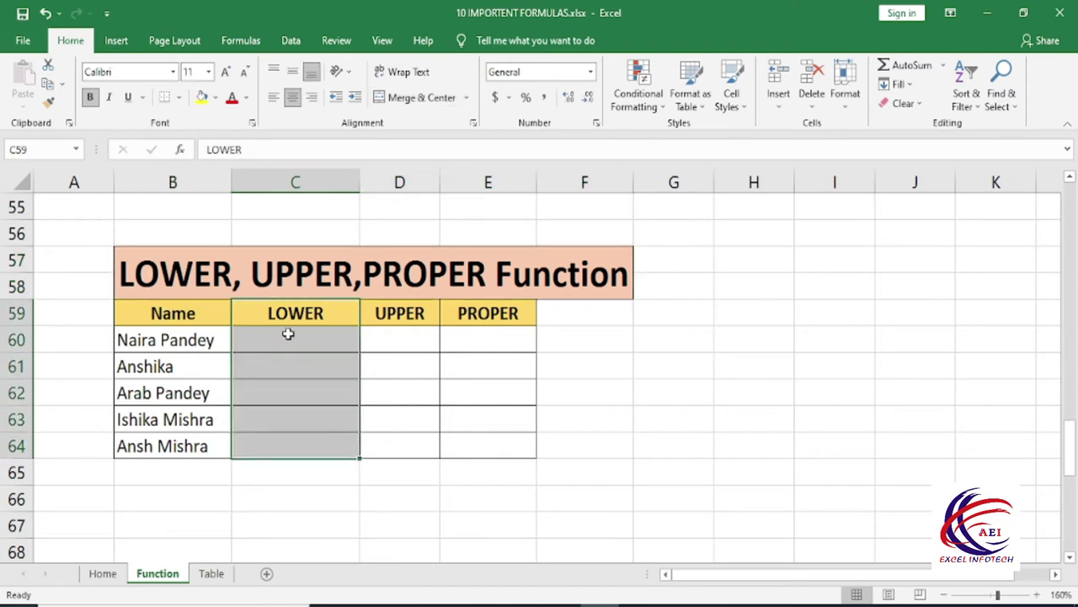
drag(403, 315, 399, 453)
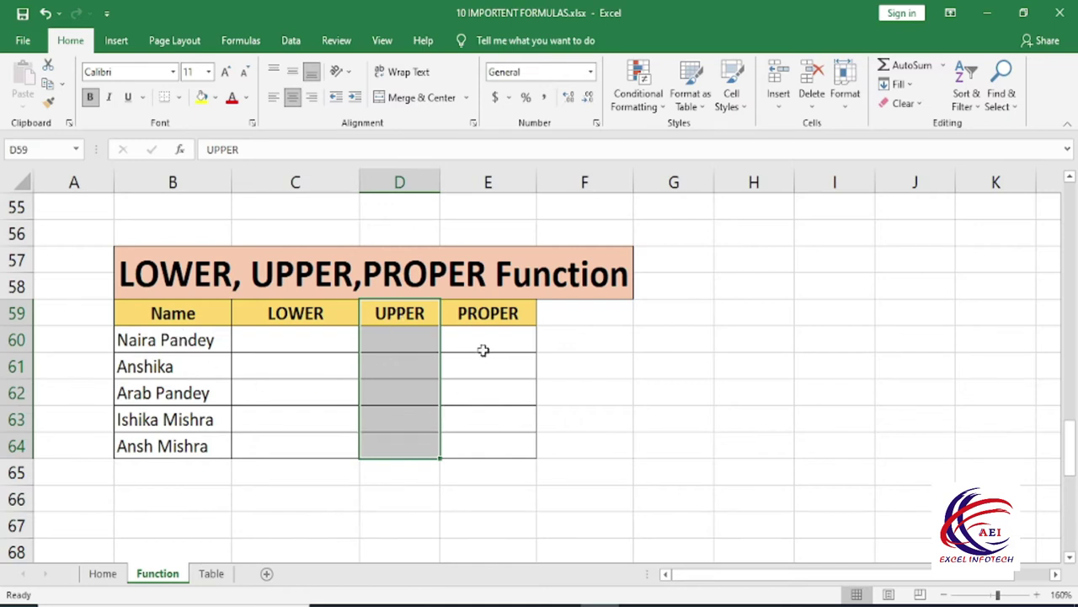
drag(488, 319, 489, 445)
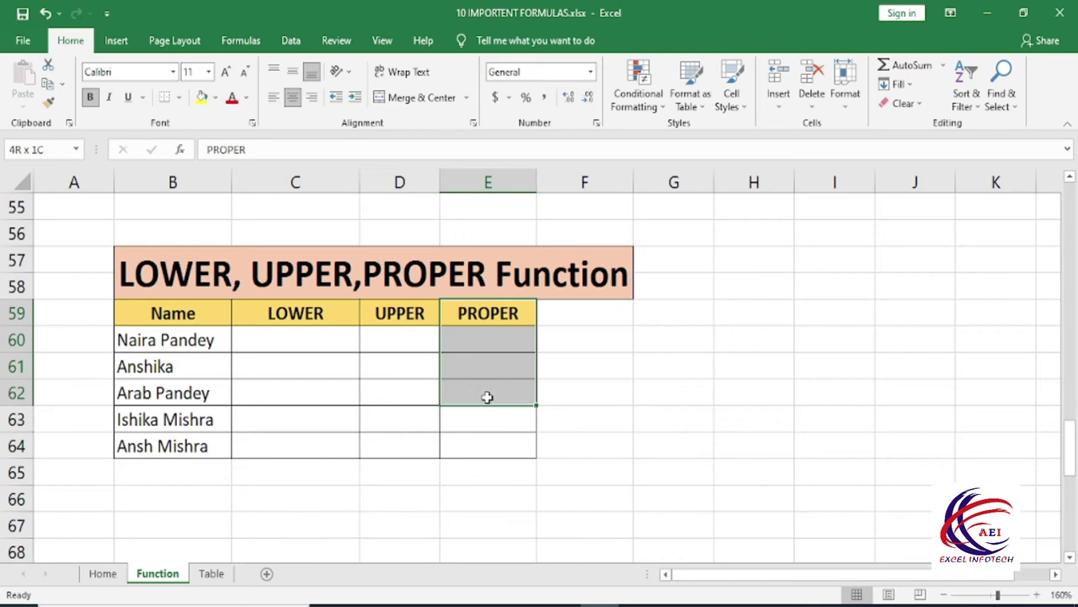
drag(440, 182, 495, 182)
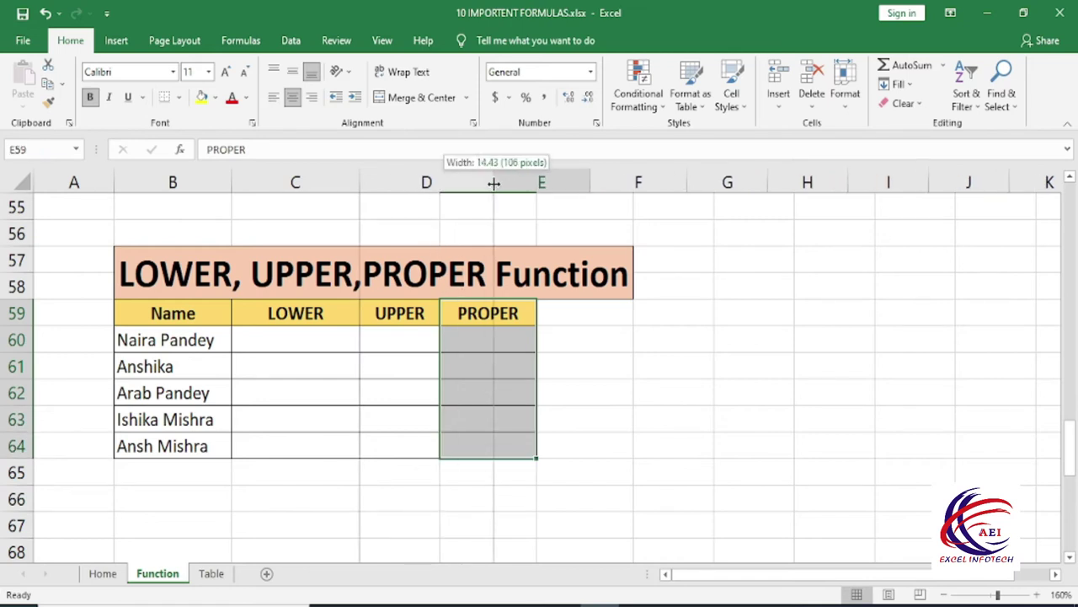
click(646, 391)
drag(592, 182, 640, 182)
- Enter =LOWER(B60) in C60 and fill it down through C64
click(301, 337)
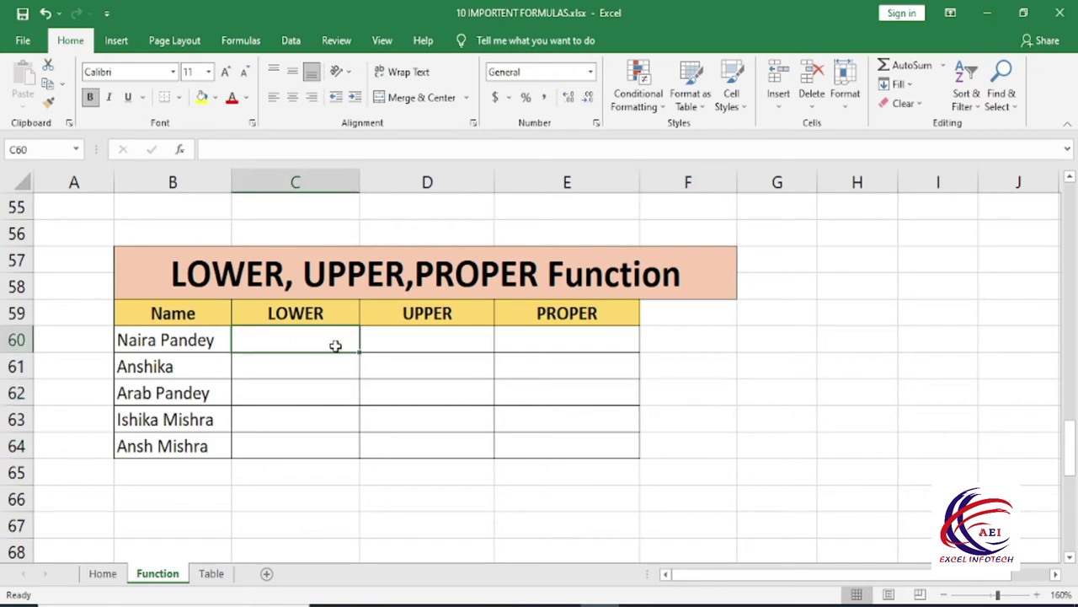
text(=lo)
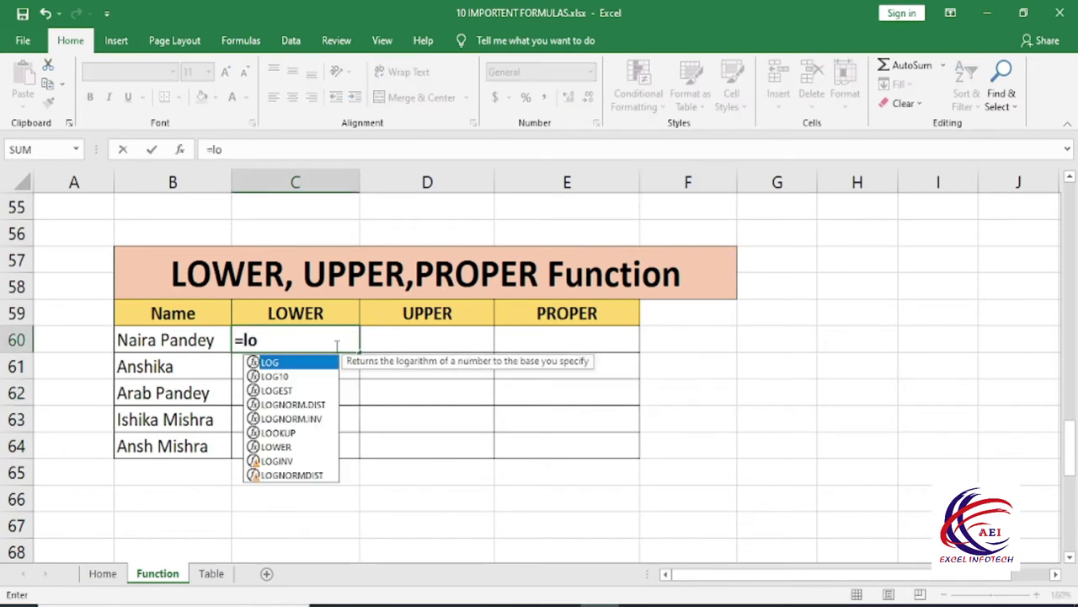
text(w)
key(Tab)
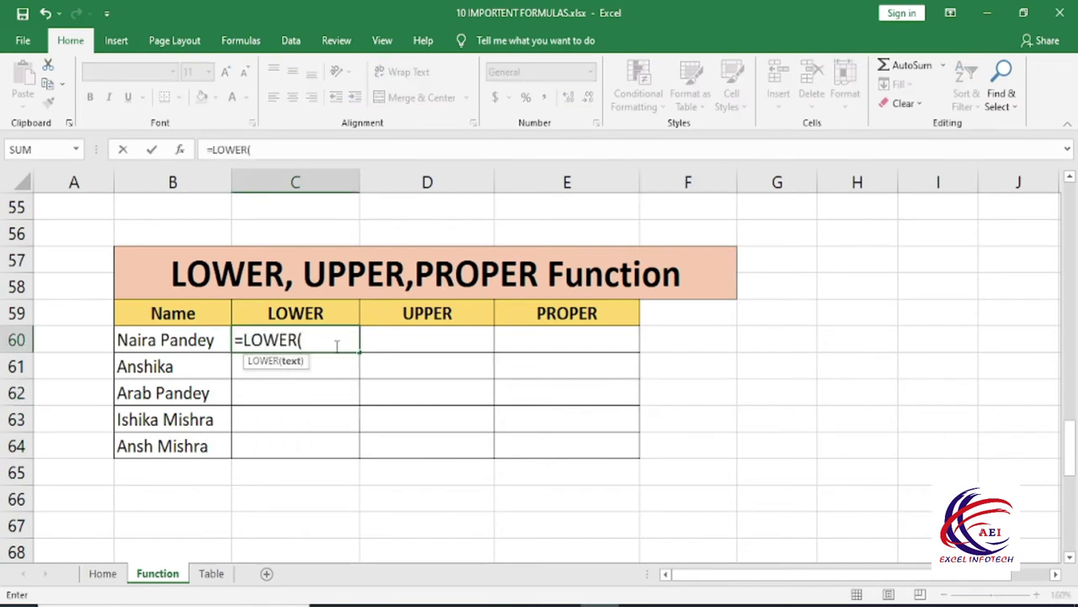
key(Left)
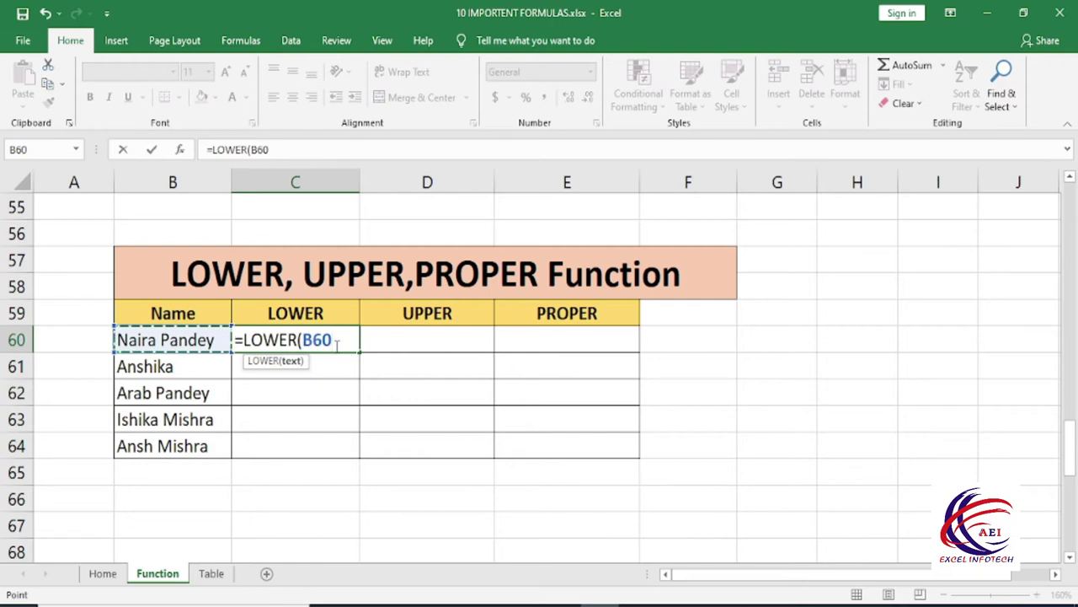
text())
key(Return)
key(Up)
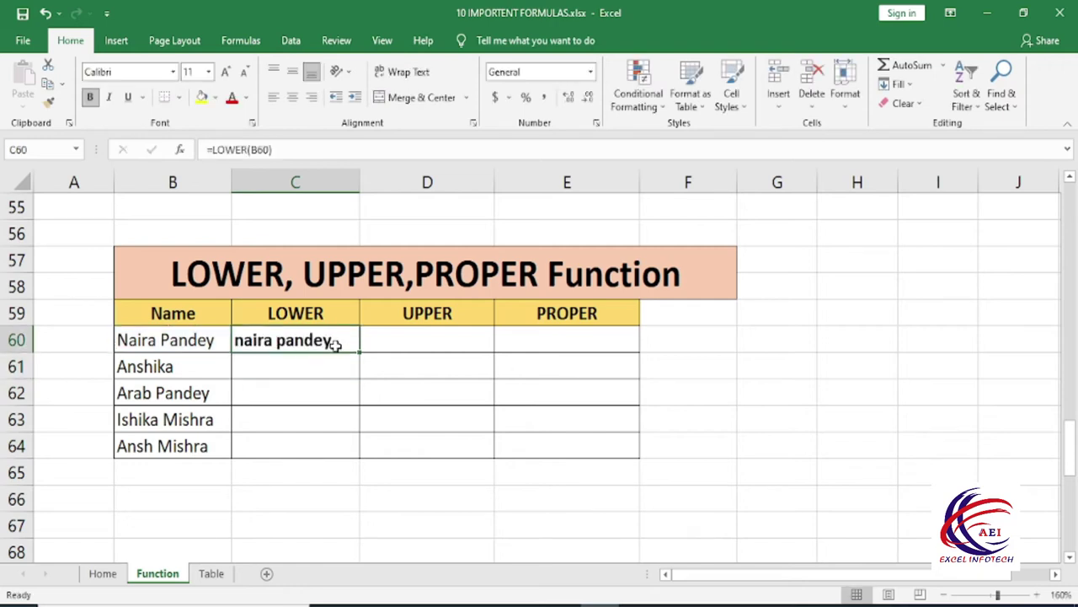
key(shift+Down)
key(shift+Down)
key(shift+Down)
key(shift+Down)
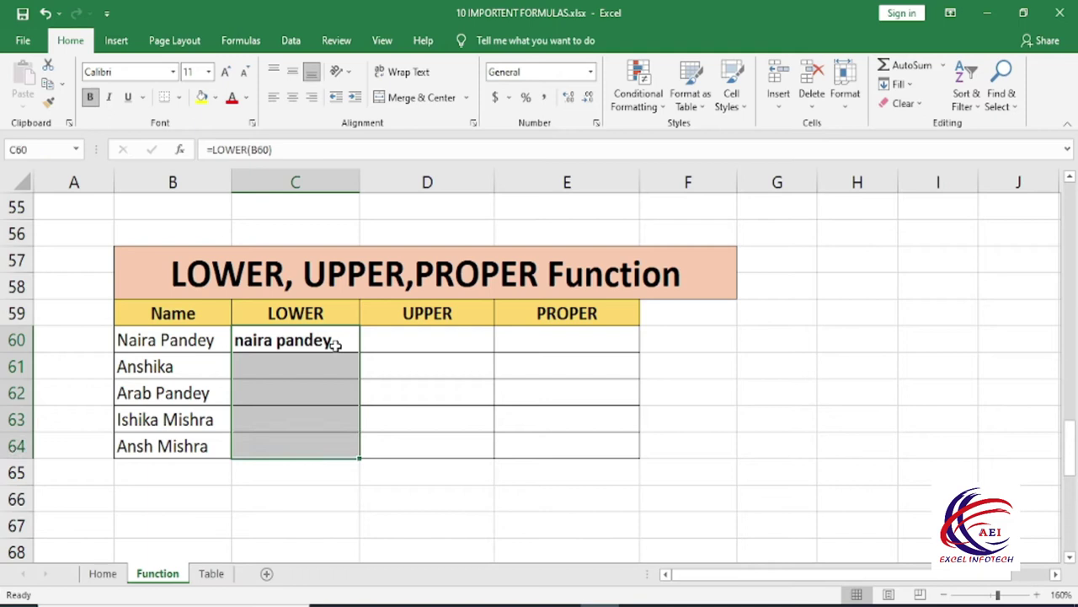
key(ctrl+d)
key(Right)
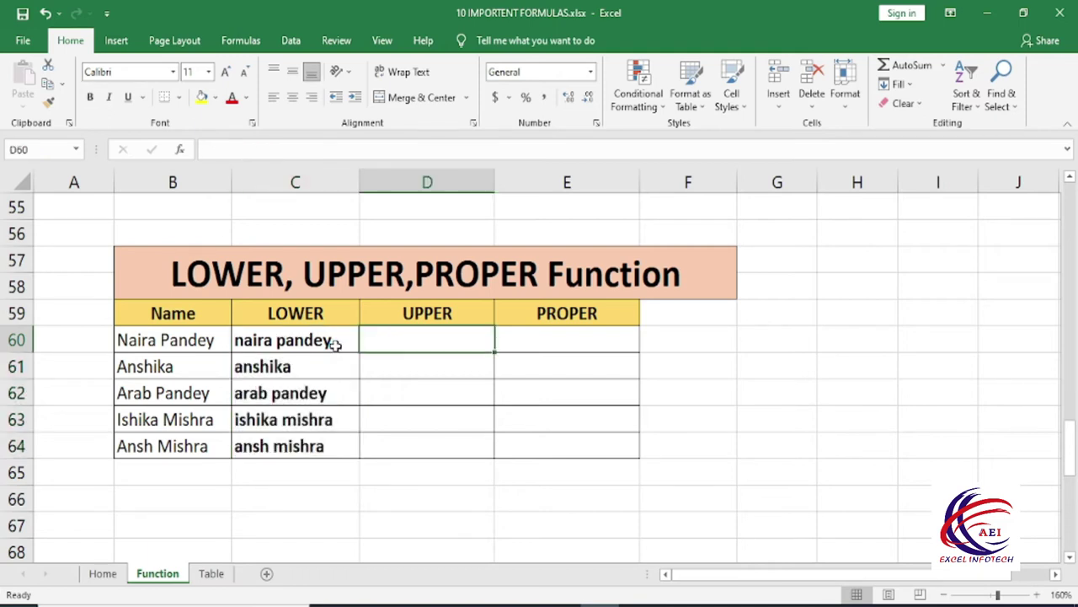
- Enter =UPPER(B60) in D60 and fill it down through D64
text(=up)
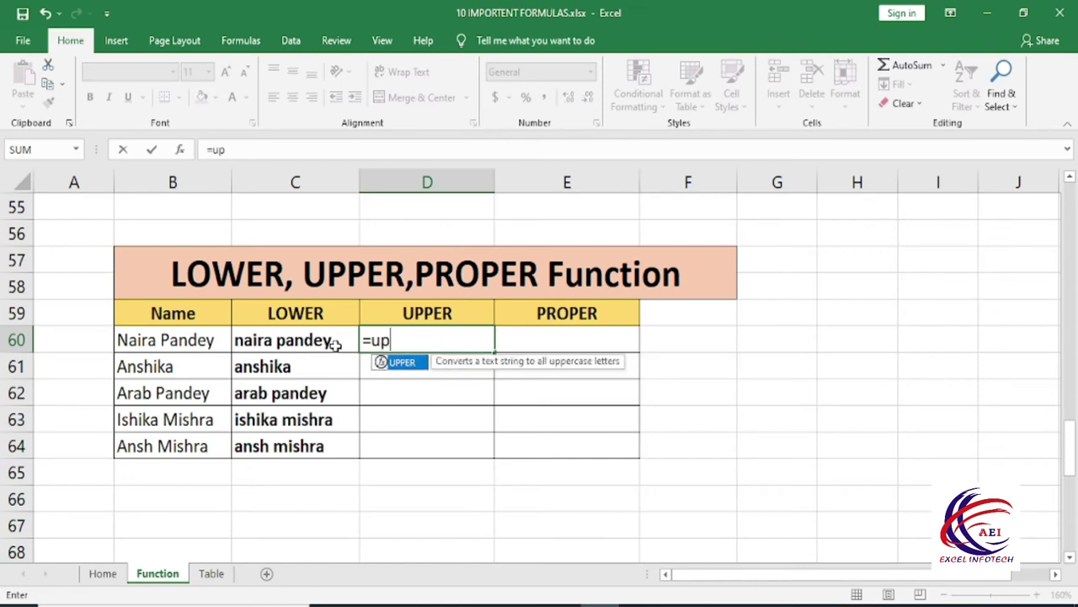
key(Tab)
key(Left)
key(Left)
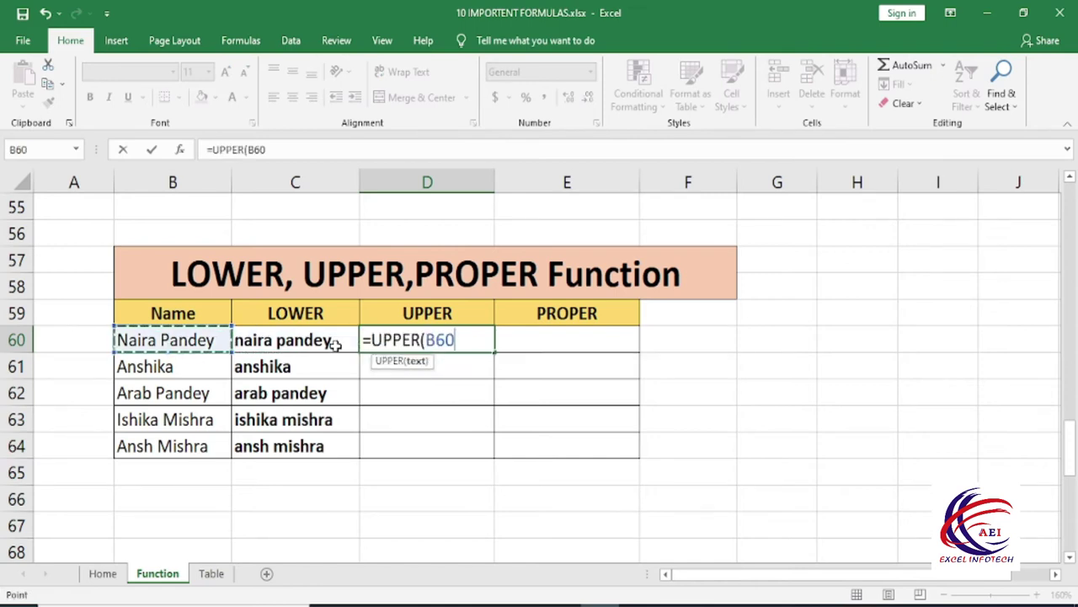
text())
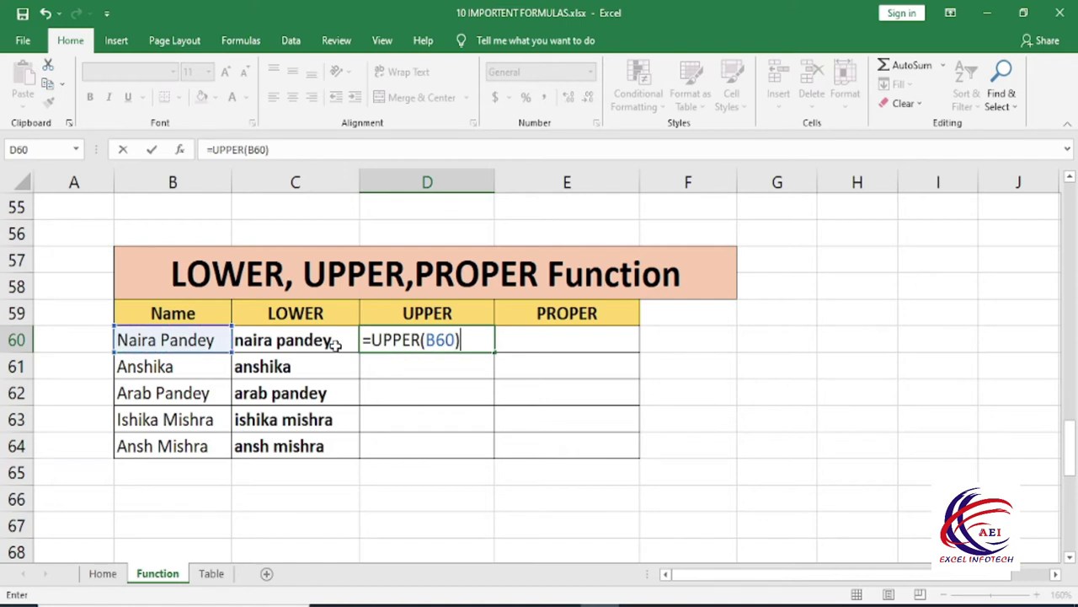
key(Return)
key(Up)
key(shift+Down)
key(shift+Down)
key(shift+Down)
key(shift+Down)
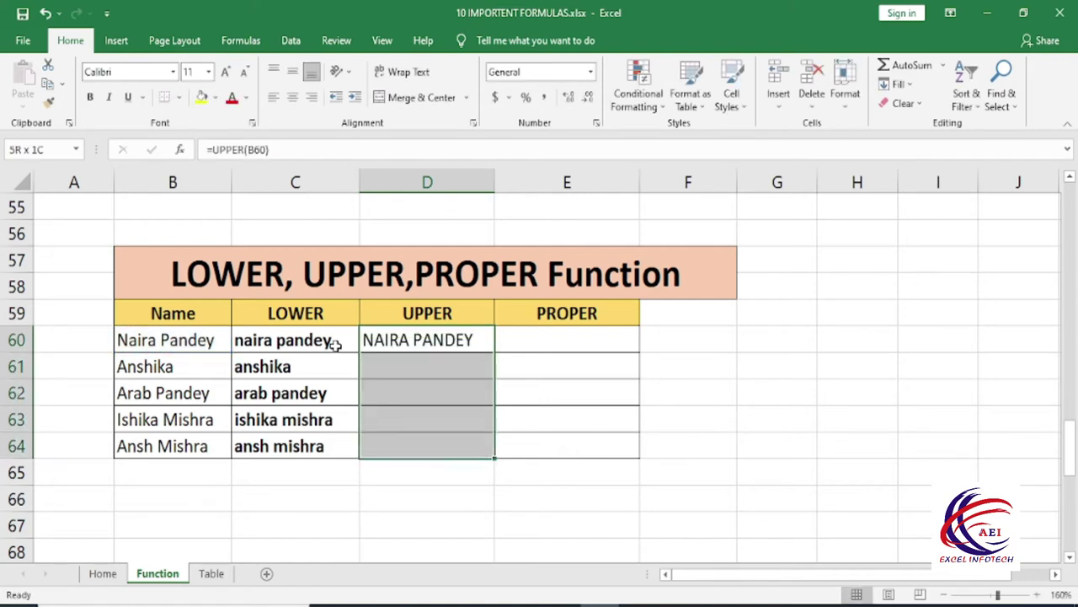
key(ctrl+d)
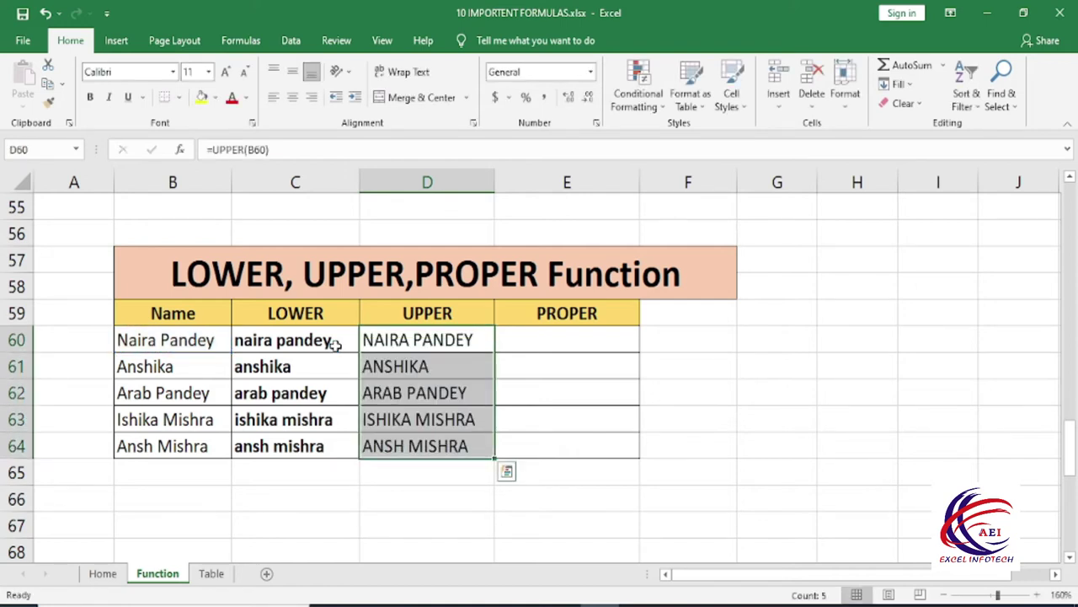
key(Right)
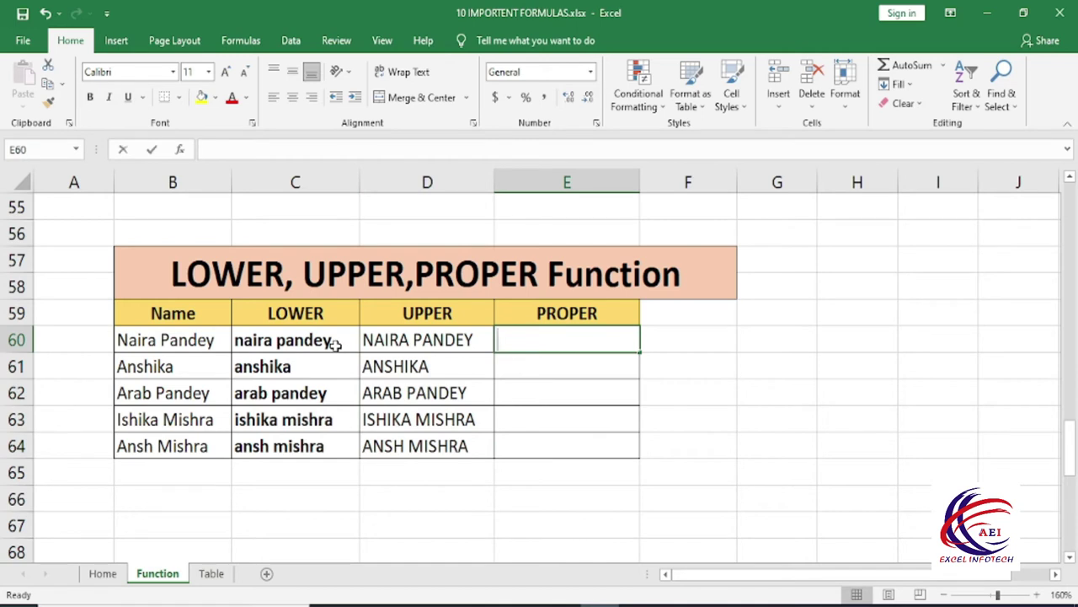
- Enter =PROPER(B60) in E60 and fill it down through E64
text(=pr)
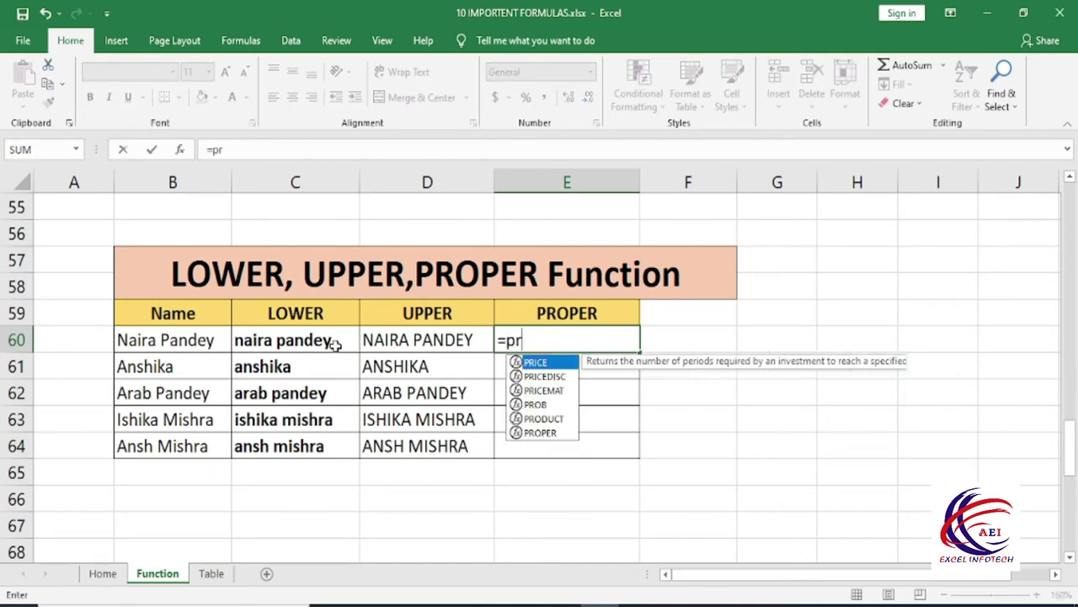
text(o)
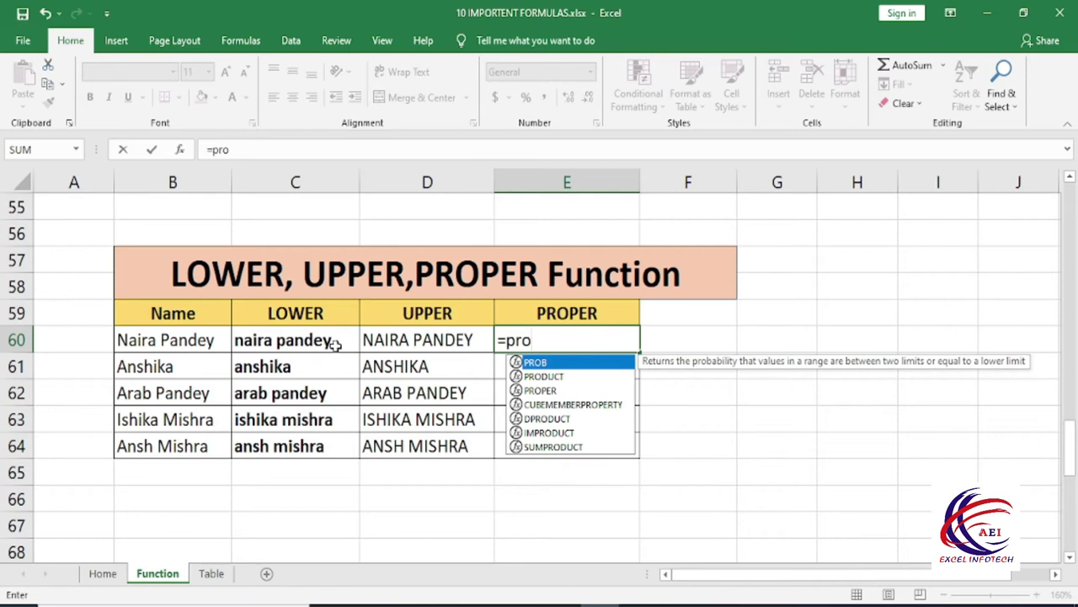
key(Down)
key(Down)
key(Tab)
key(Left)
key(Left)
key(Left)
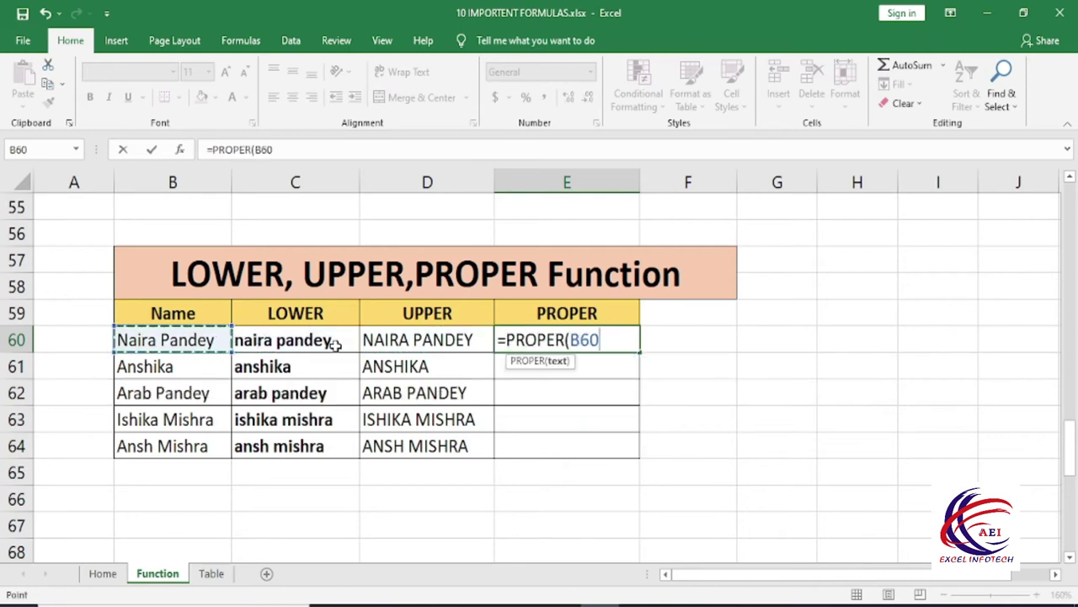
text())
key(Return)
key(Up)
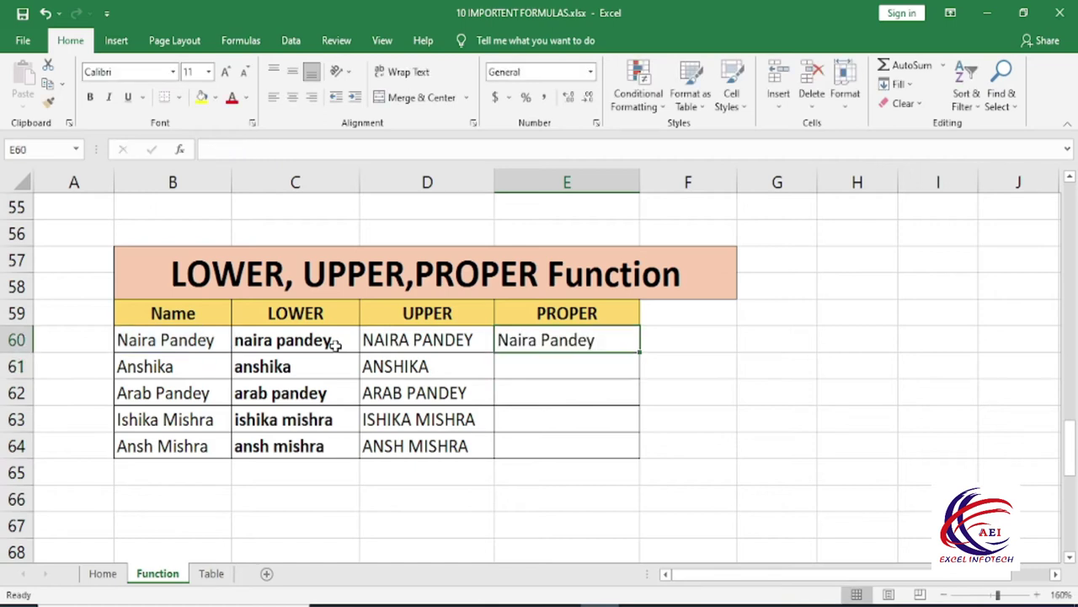
key(shift+Down)
key(shift+Down)
key(shift+Down)
key(shift+Down)
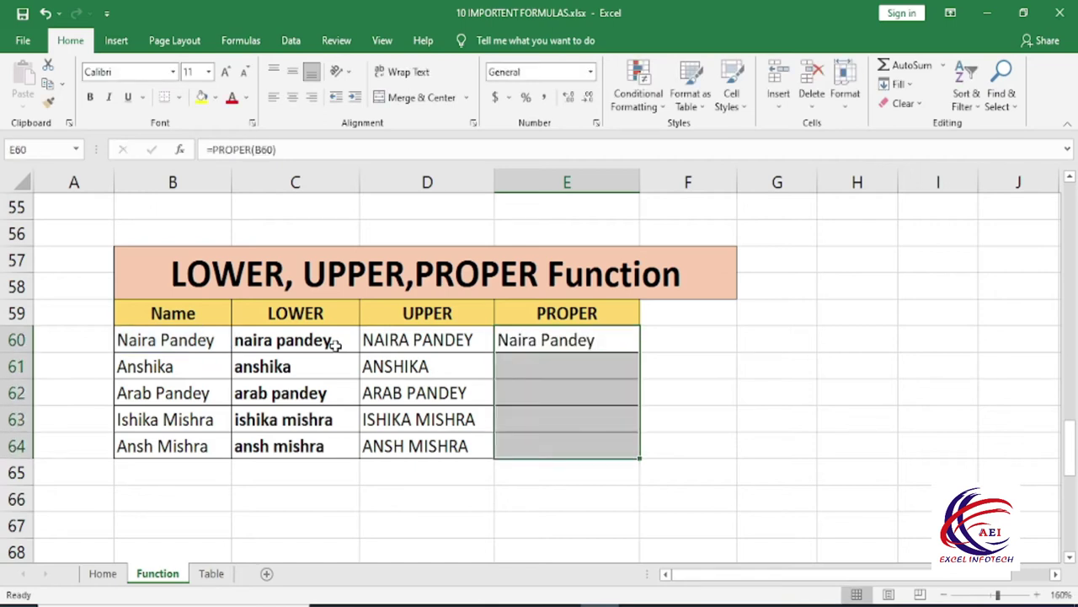
key(ctrl+d)
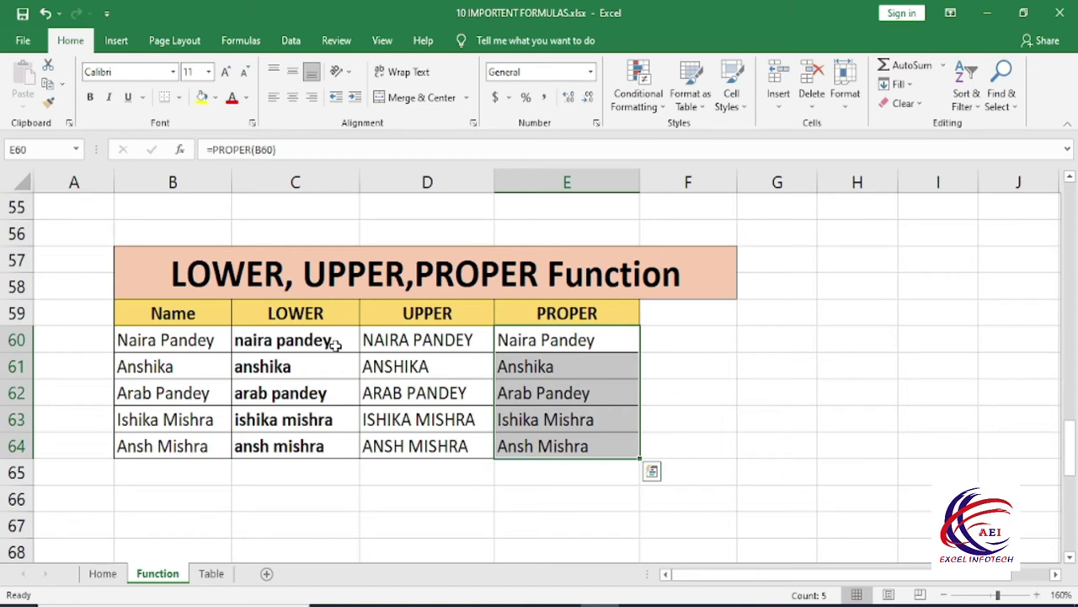
scroll(380, 321, down, 4)
click(394, 292)
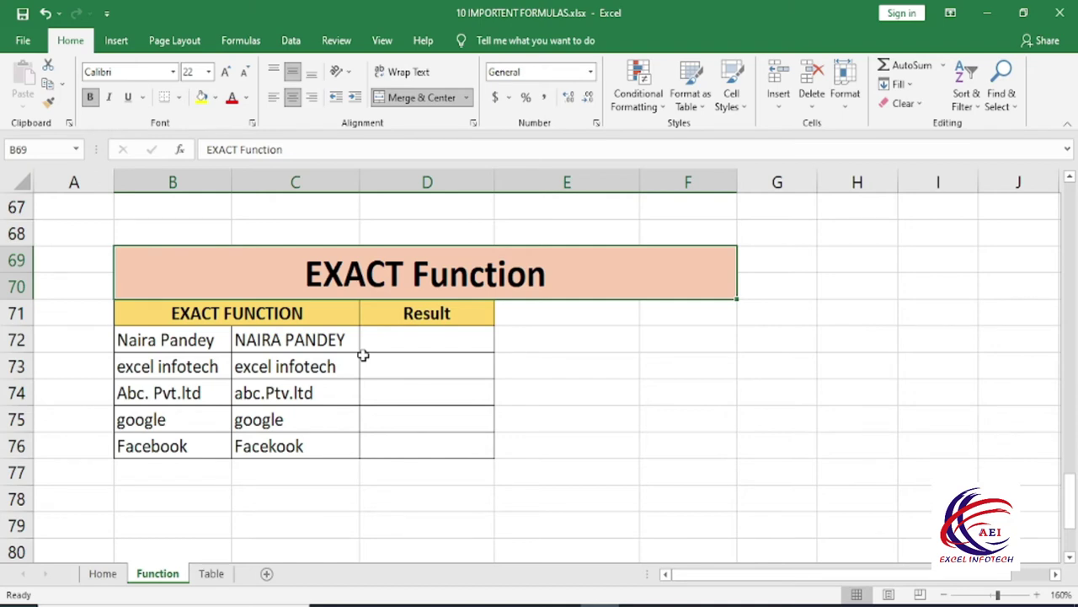
click(207, 341)
key(Right)
click(203, 341)
click(263, 341)
click(216, 342)
click(261, 341)
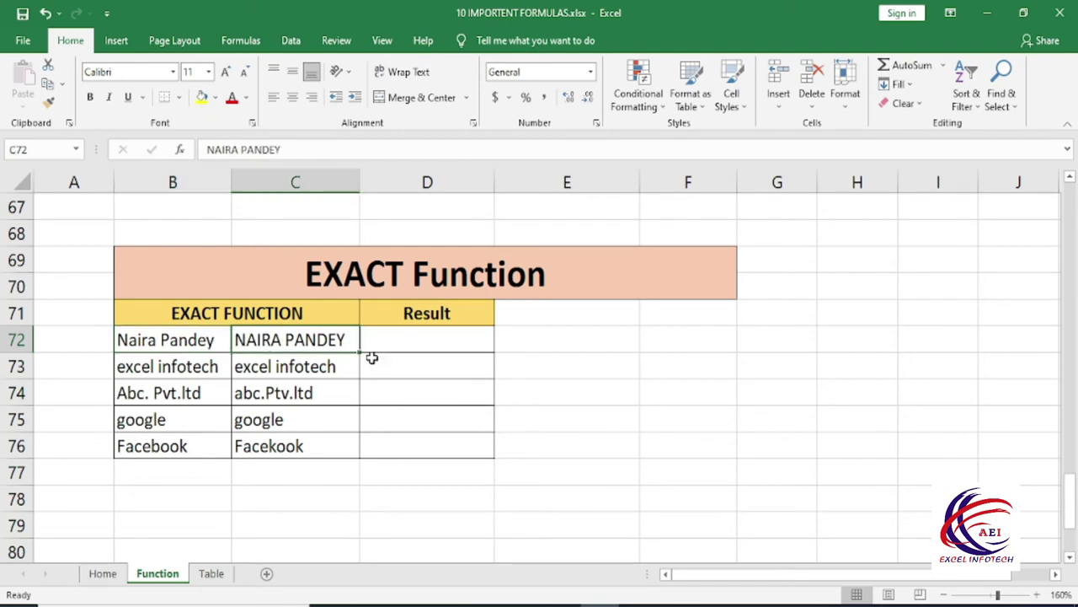
click(399, 346)
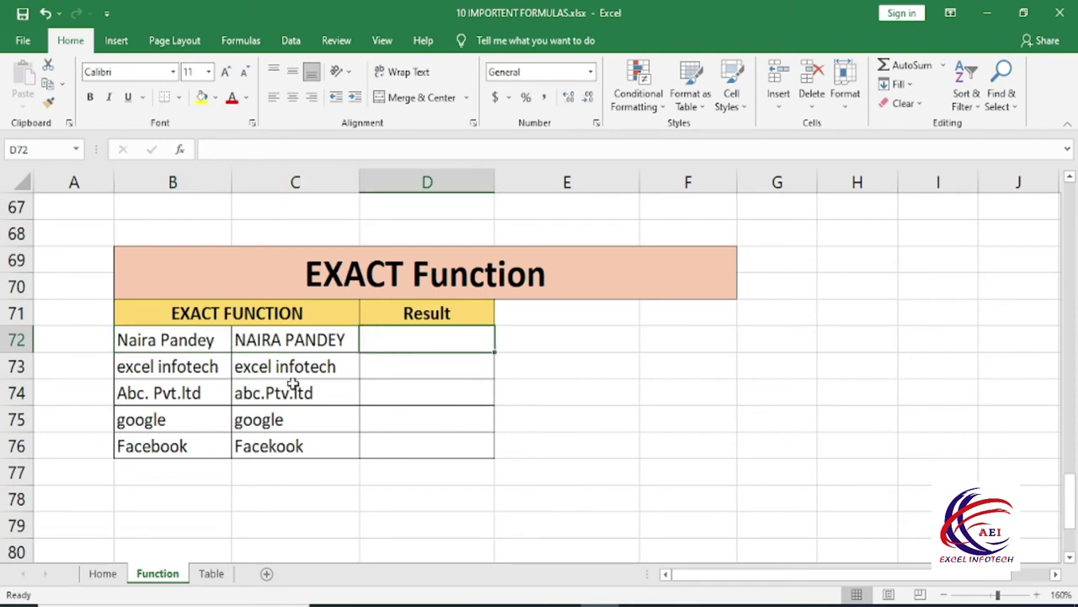
click(314, 366)
click(206, 369)
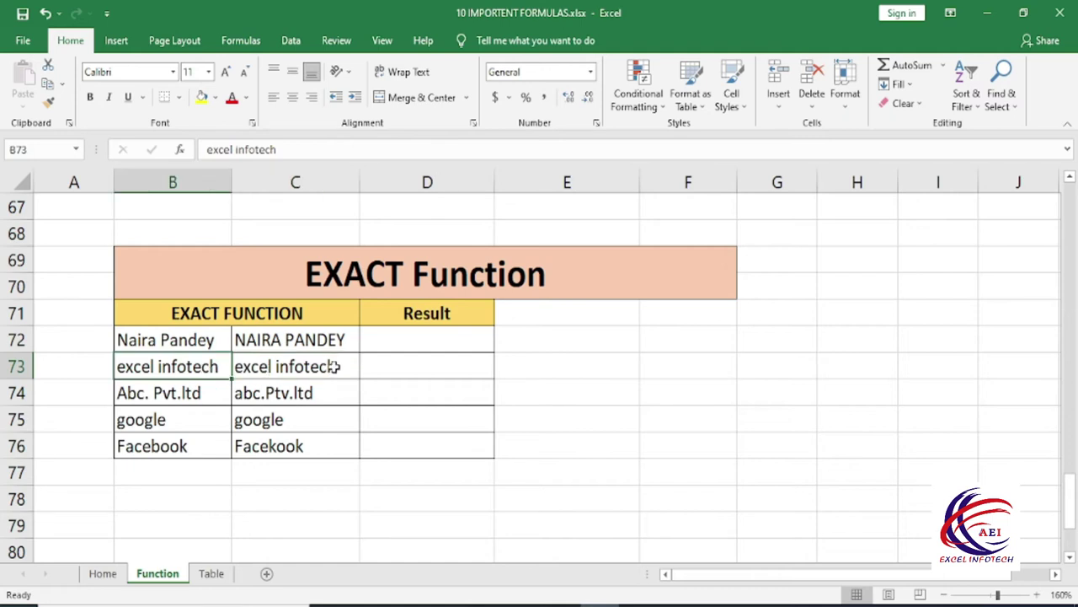
click(187, 340)
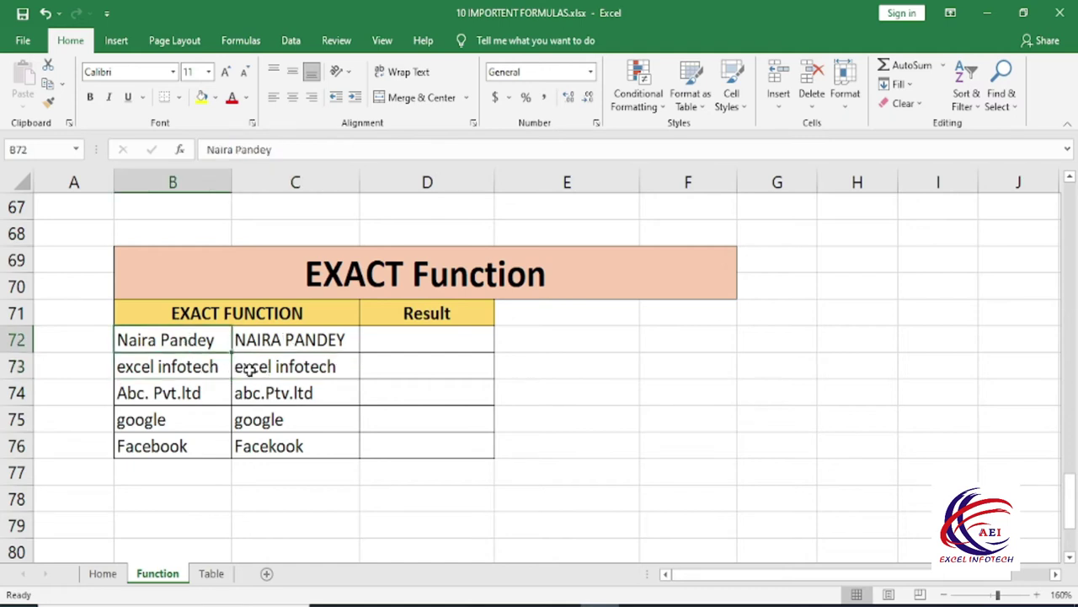
click(280, 340)
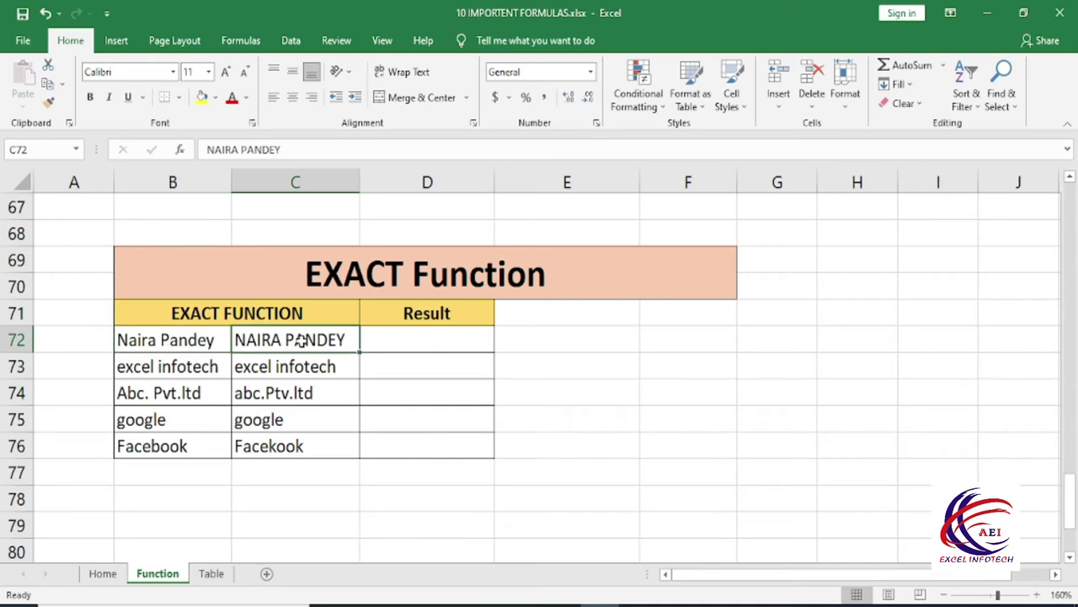
click(183, 348)
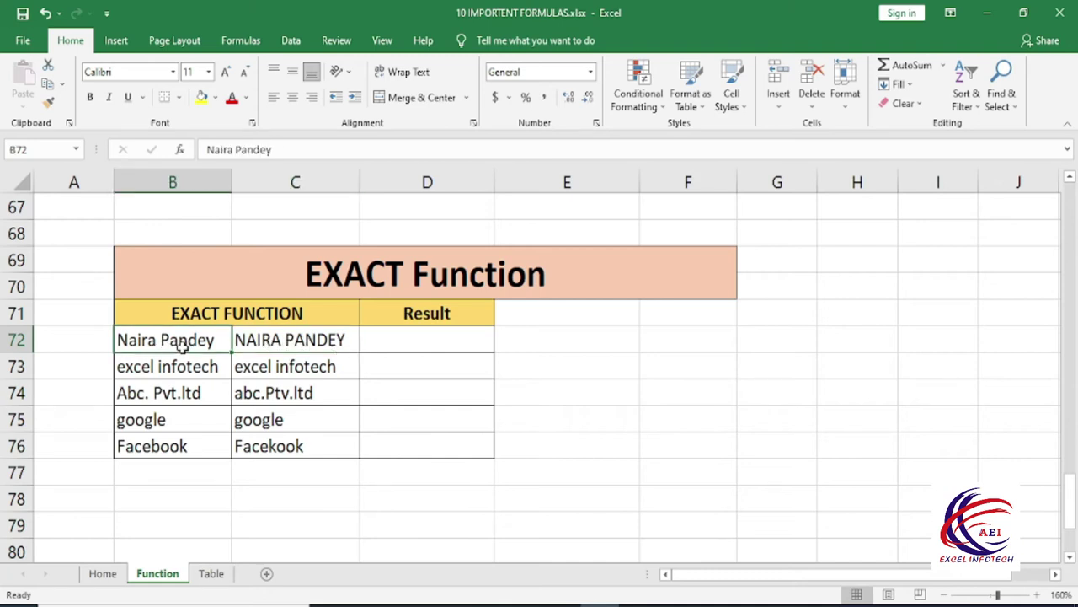
click(278, 337)
click(407, 345)
click(274, 348)
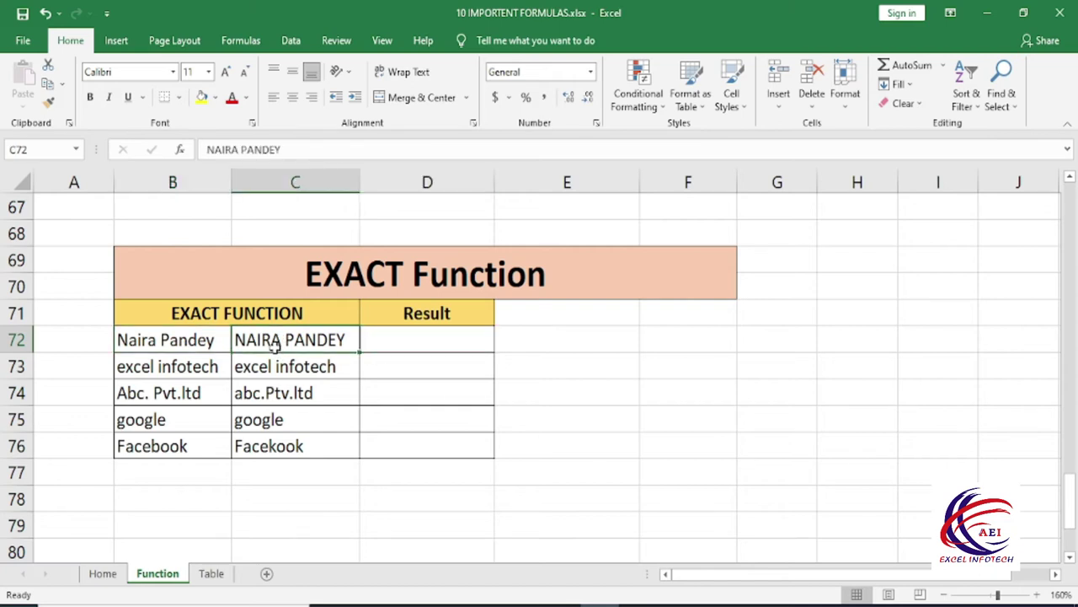
click(172, 342)
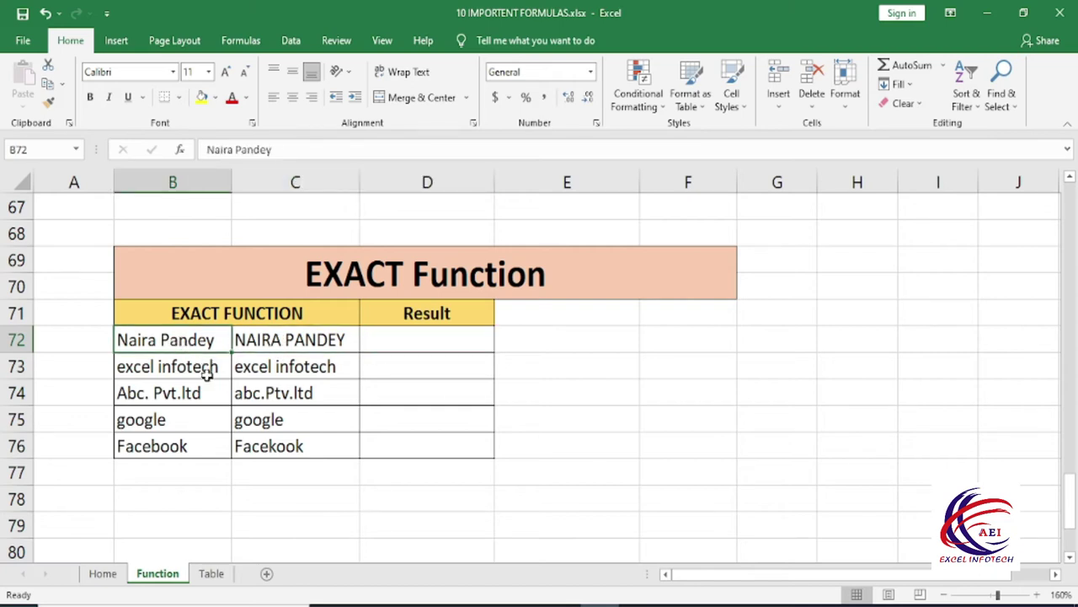
click(177, 372)
click(257, 367)
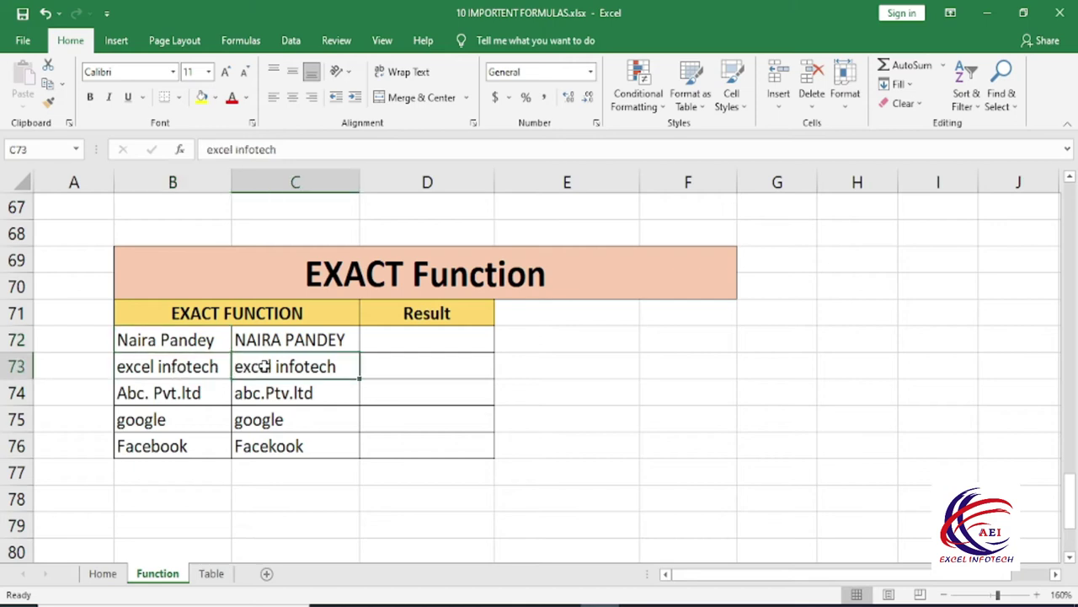
click(204, 369)
click(251, 367)
click(387, 368)
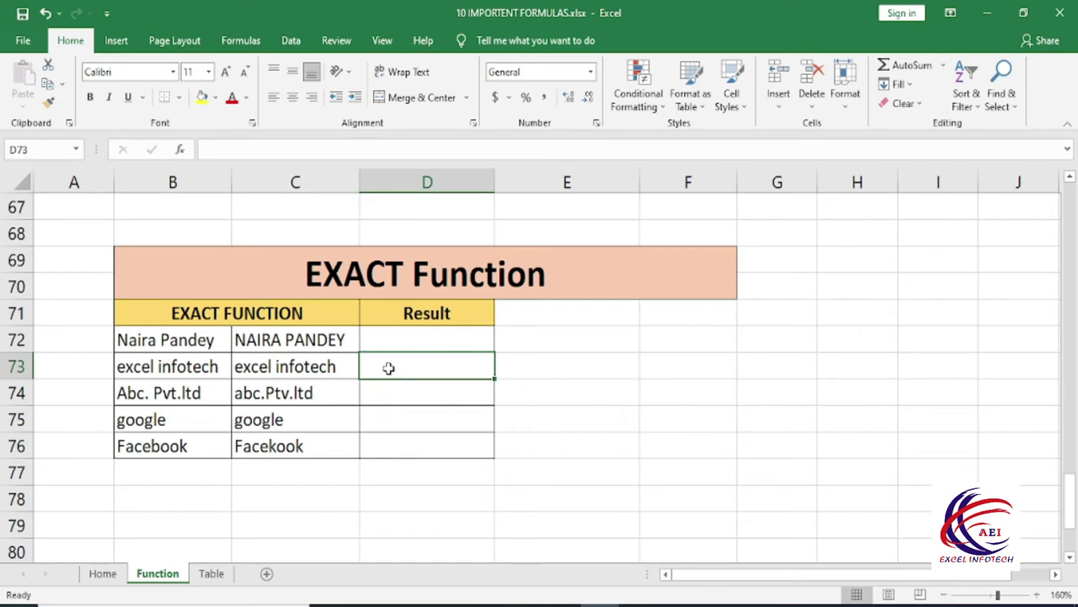
click(183, 396)
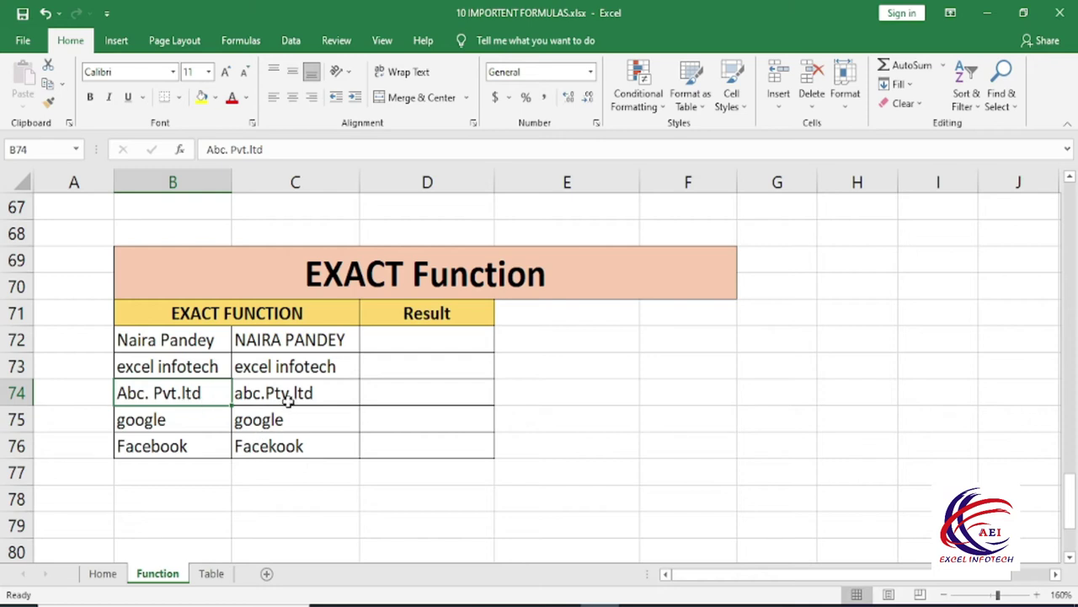
click(382, 396)
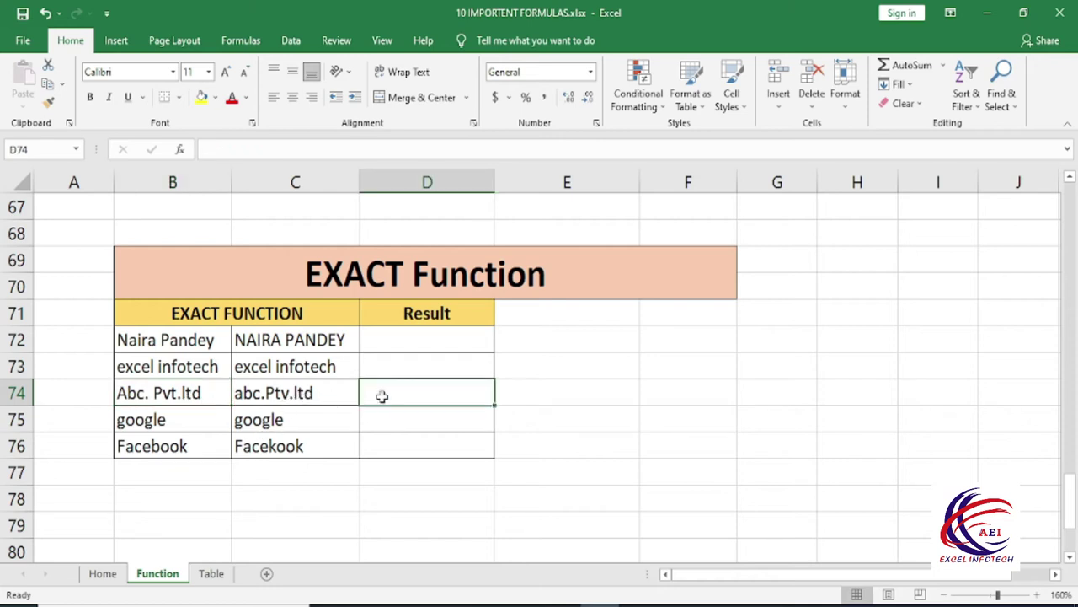
click(287, 397)
click(190, 393)
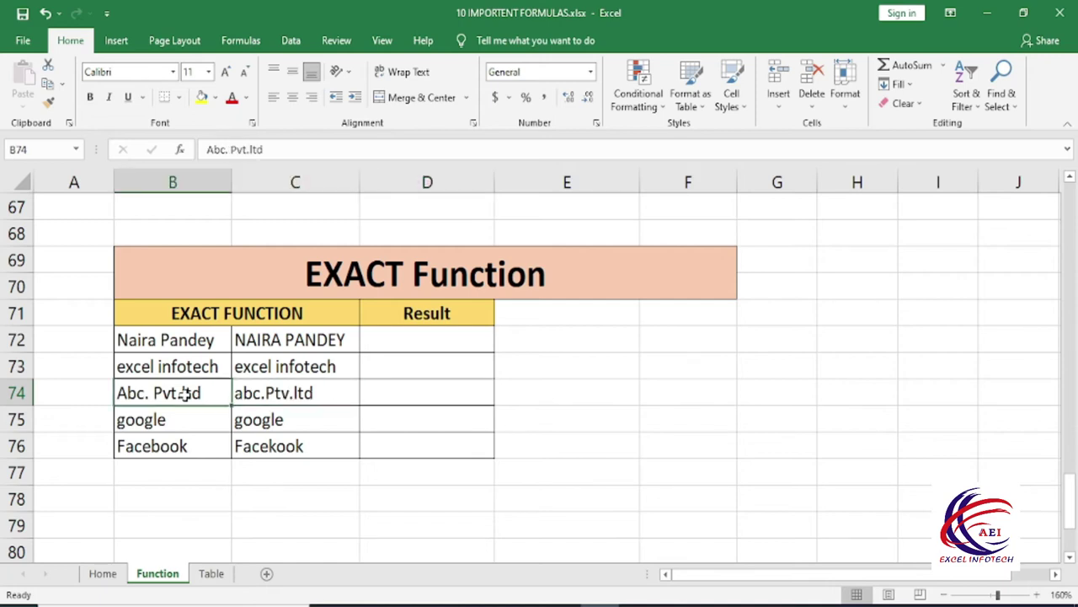
click(181, 425)
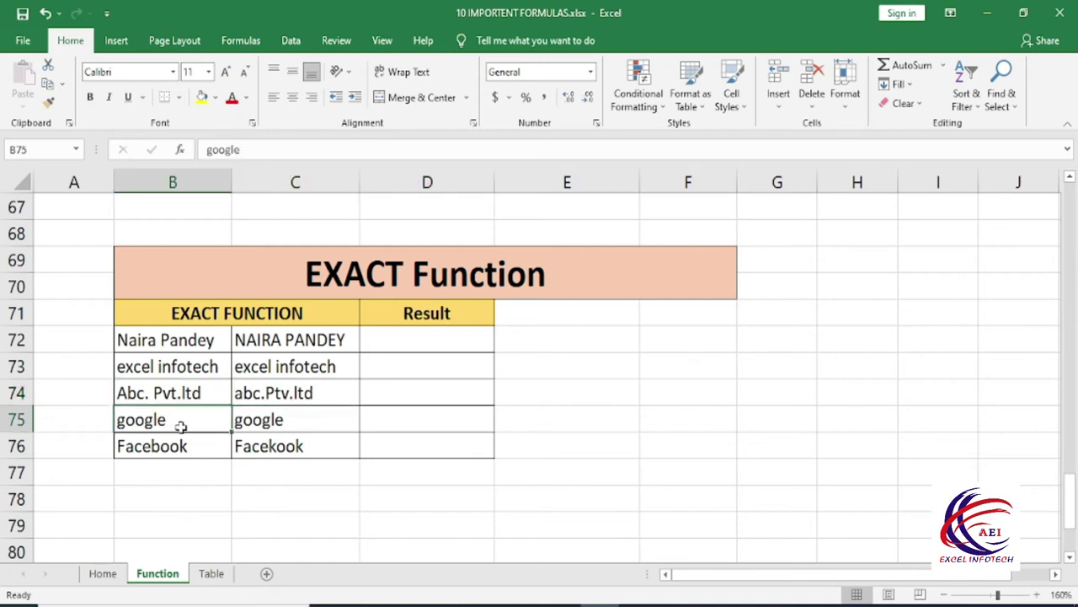
click(280, 423)
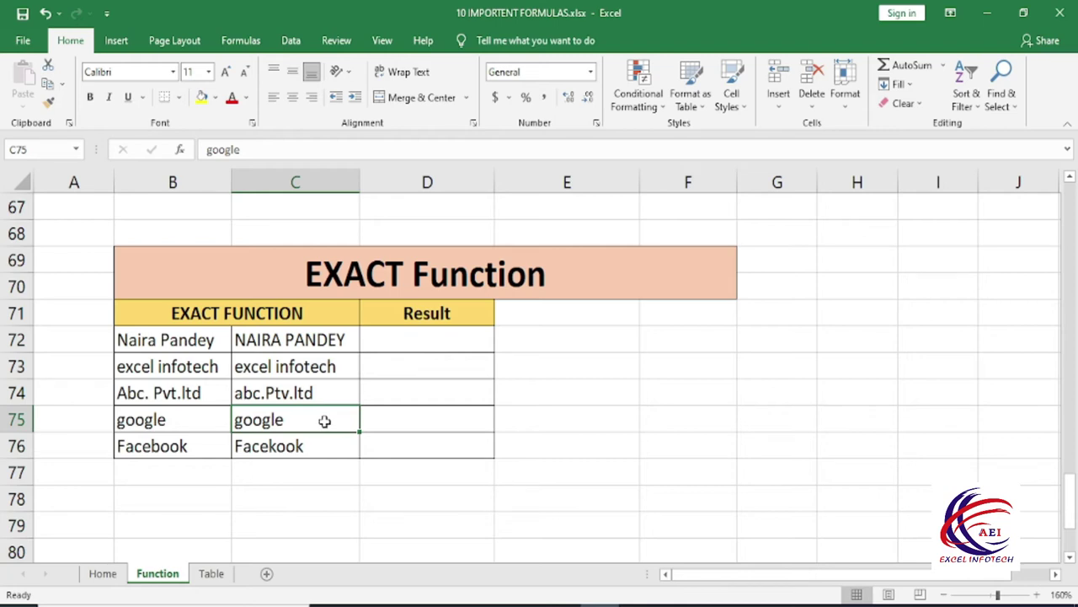
click(193, 419)
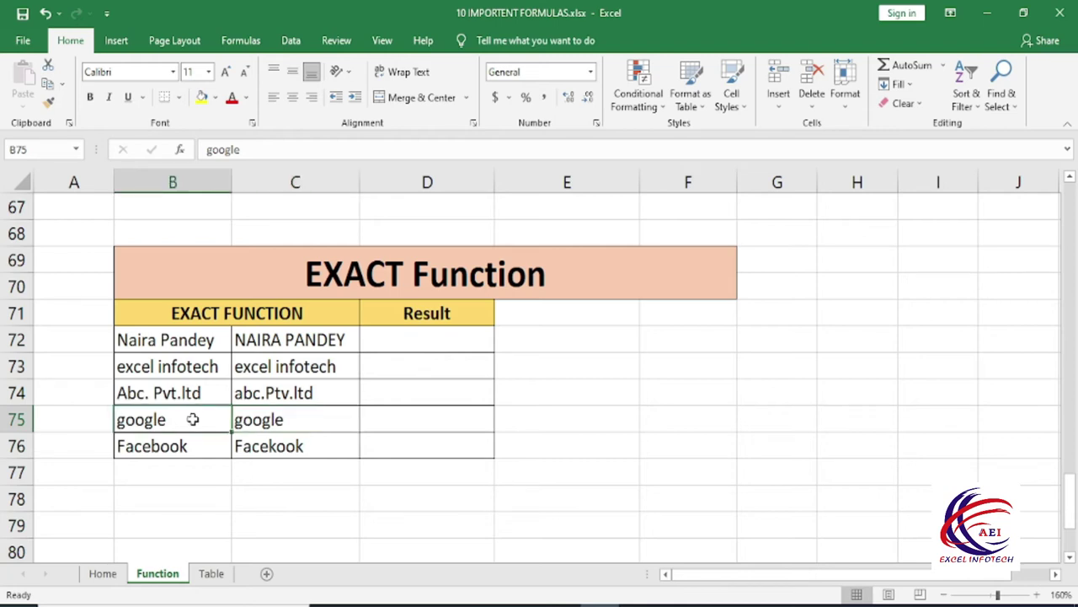
click(270, 423)
click(387, 423)
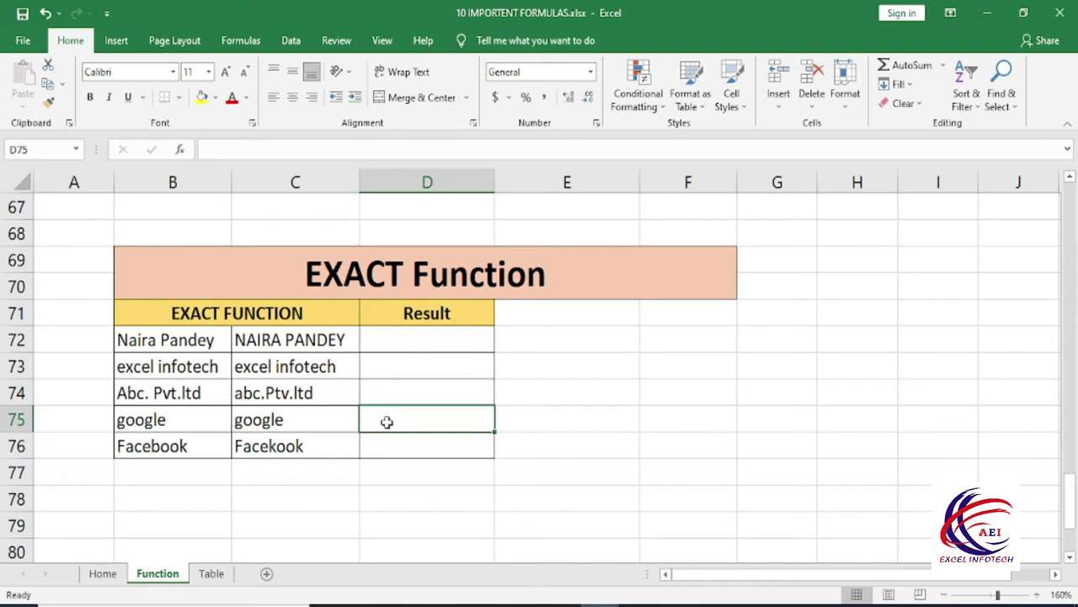
click(180, 447)
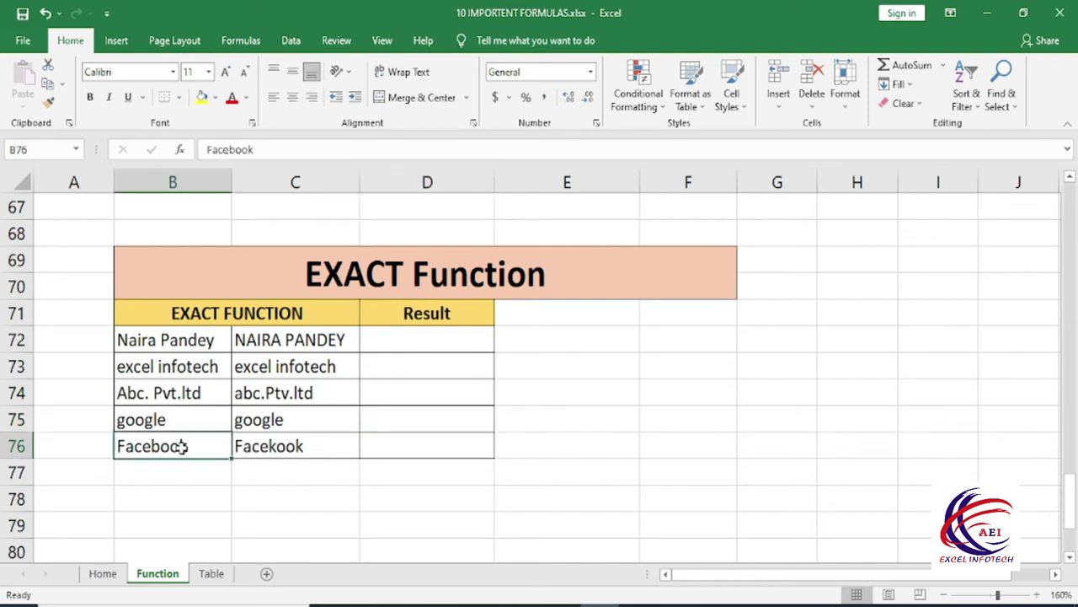
click(299, 450)
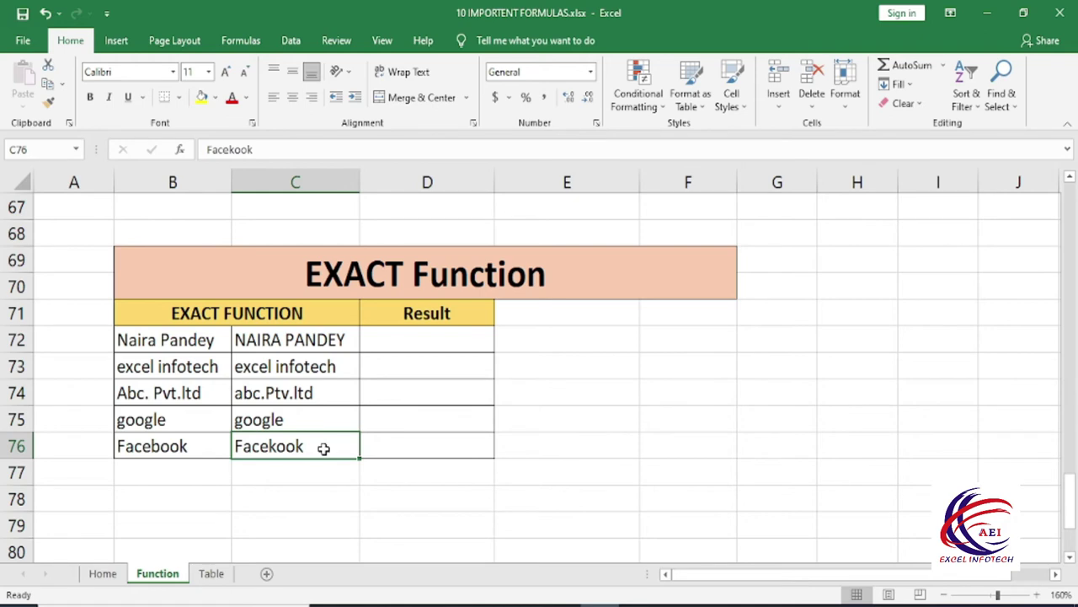
click(179, 446)
click(252, 443)
click(180, 451)
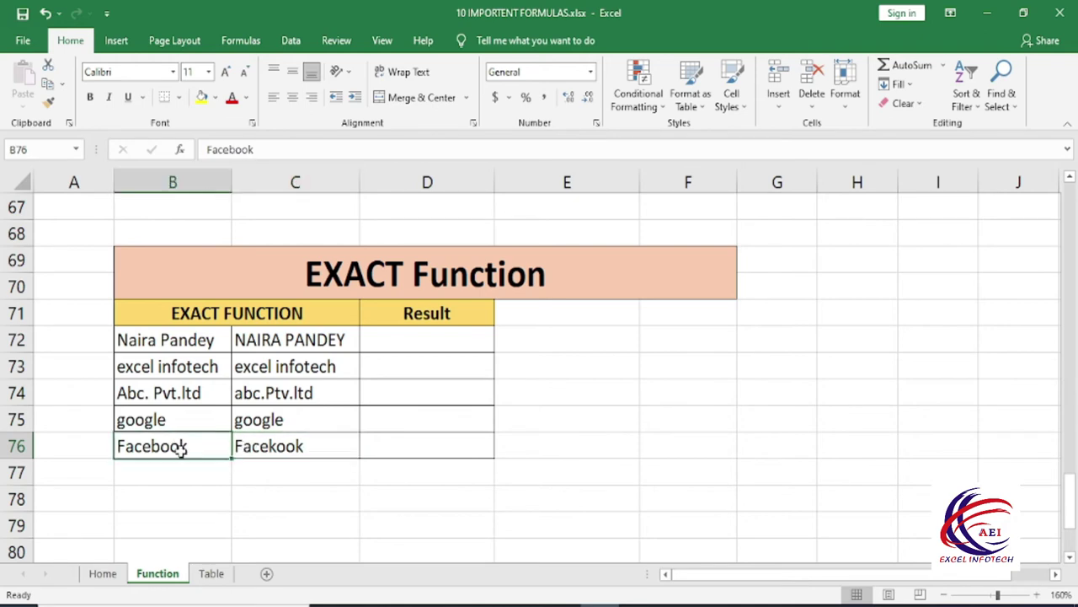
click(271, 446)
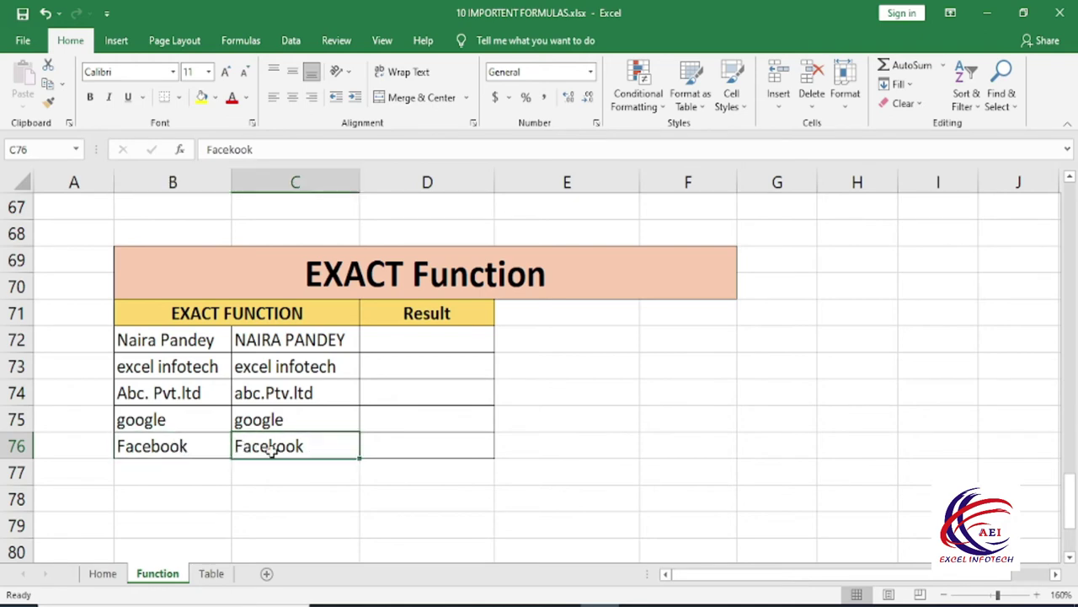
click(367, 445)
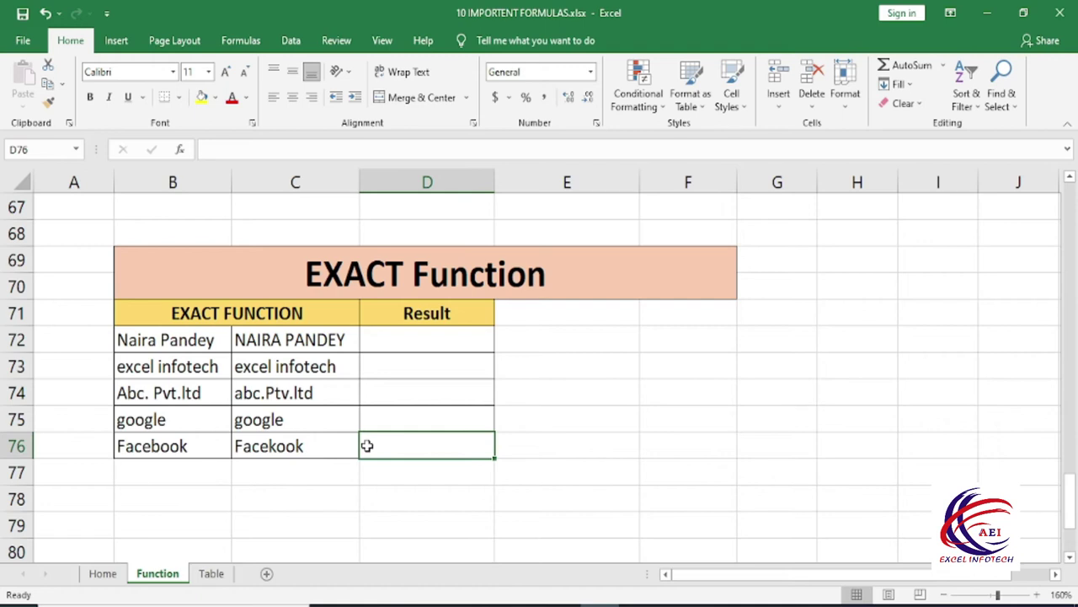
click(407, 342)
- Enter =EXACT(B72,C72) in D72, which returns FALSE, then select D72:D76
text(=)
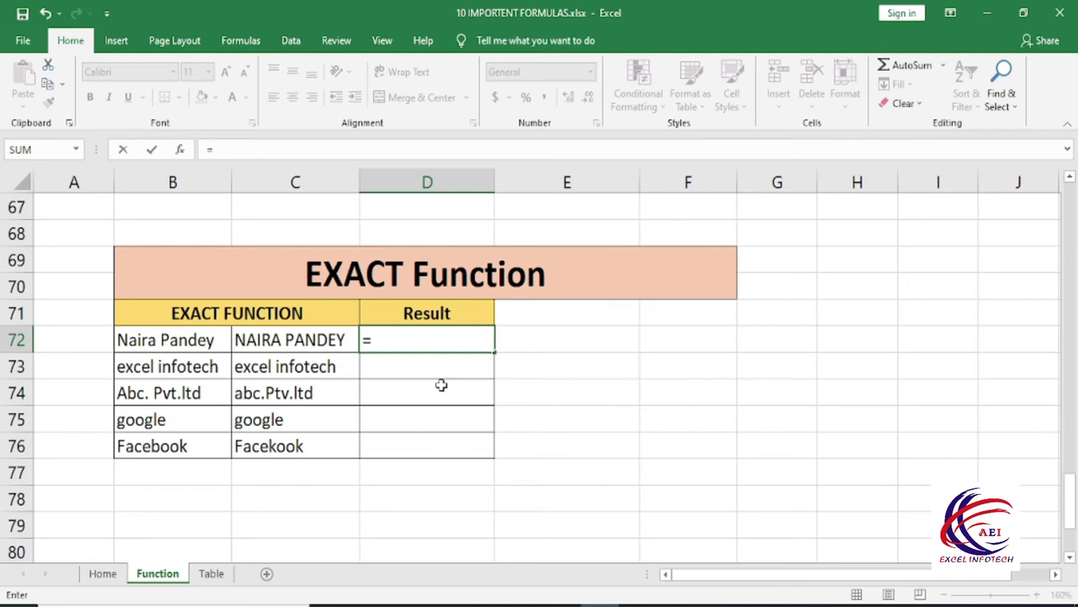
text(ex)
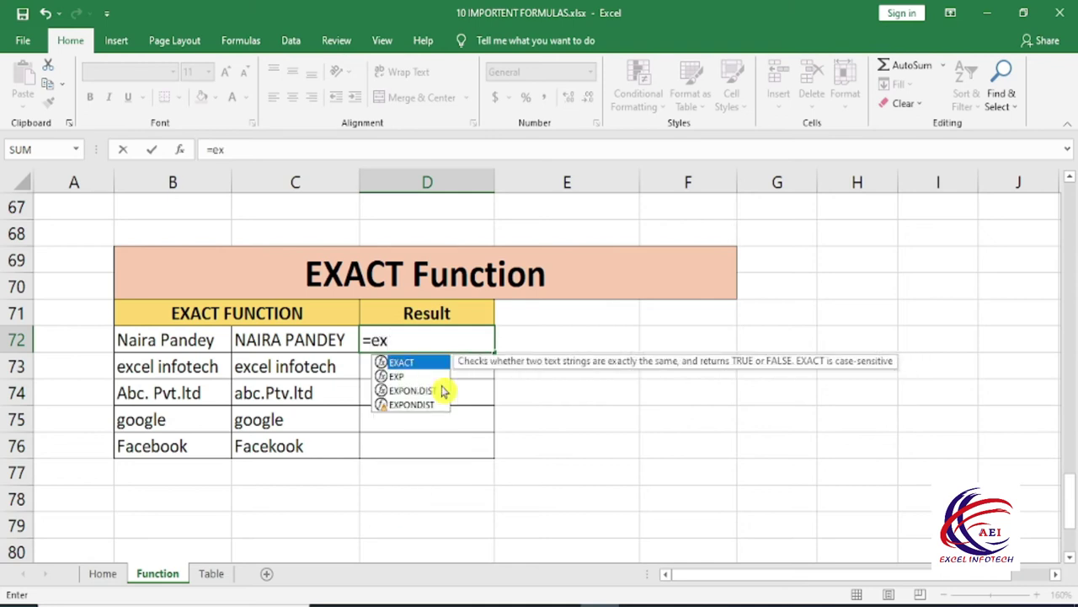
key(Tab)
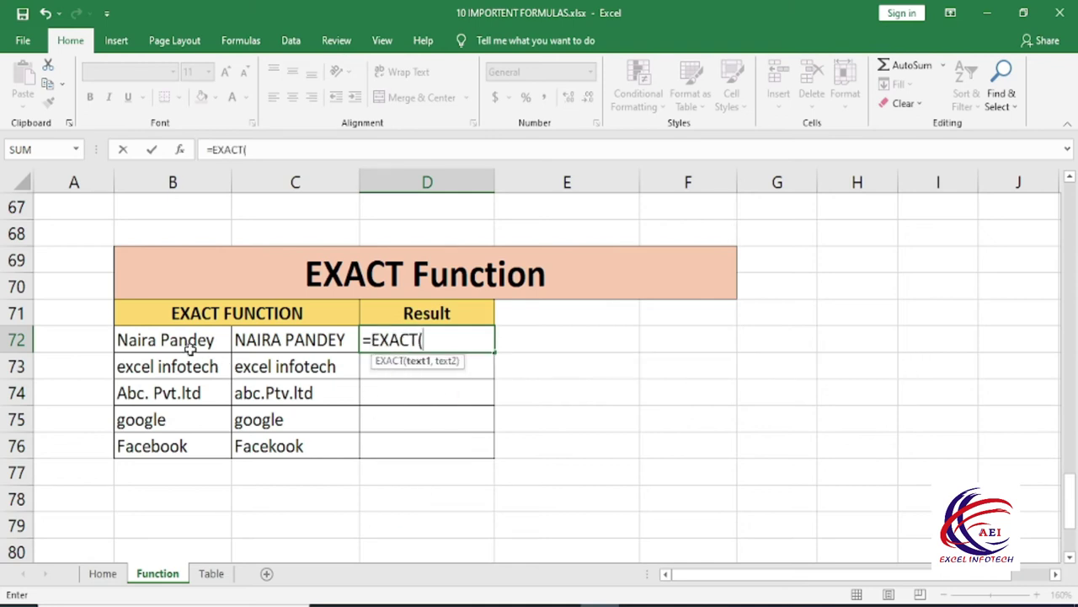
click(188, 349)
text(,)
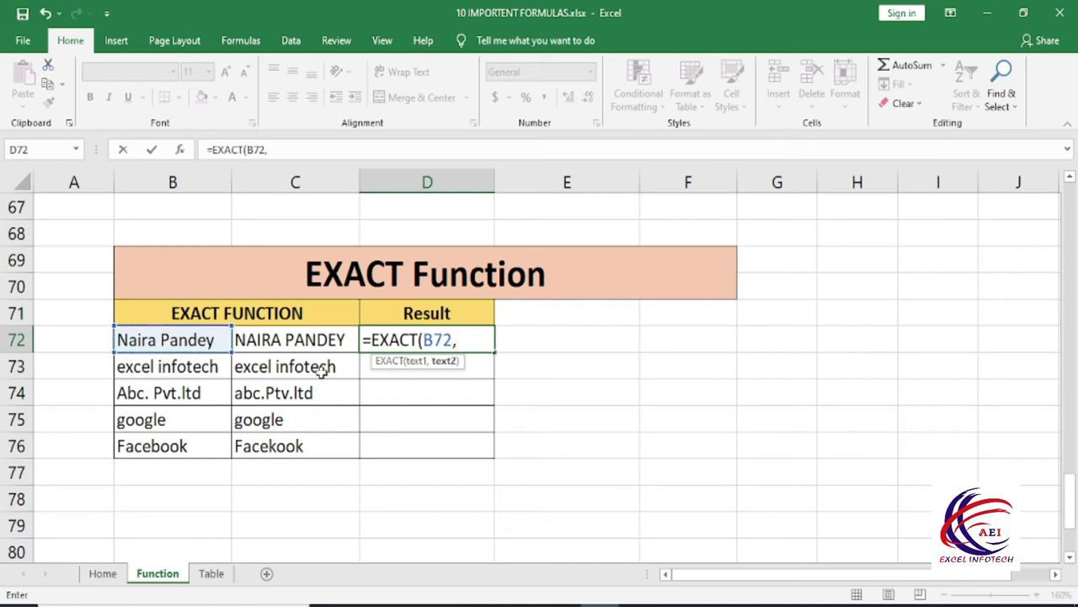
click(305, 348)
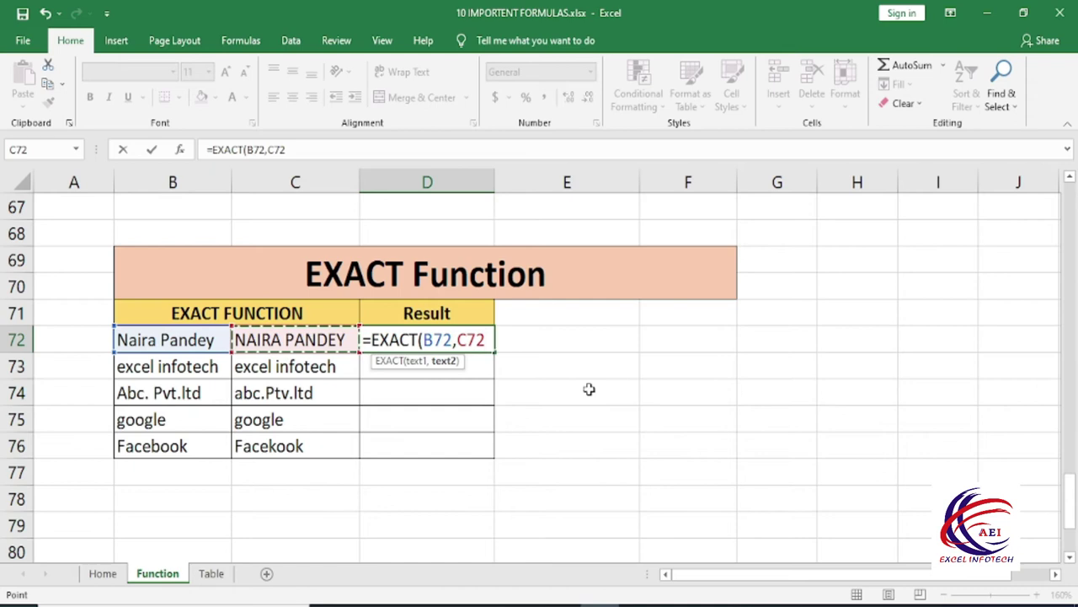
text())
key(Return)
key(Up)
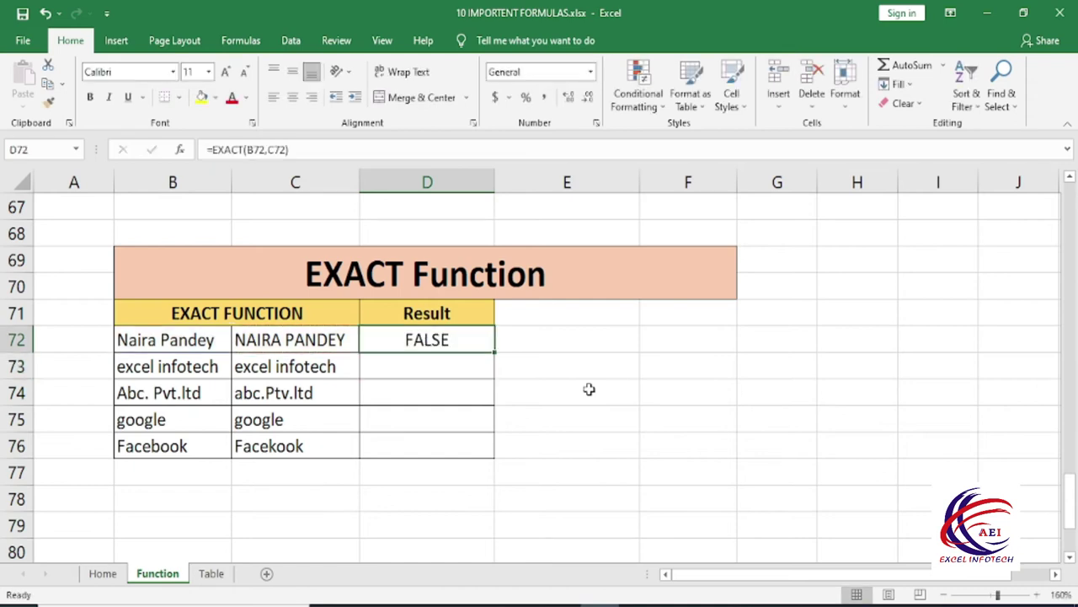
key(shift+Down)
key(shift+Down)
key(shift+Down)
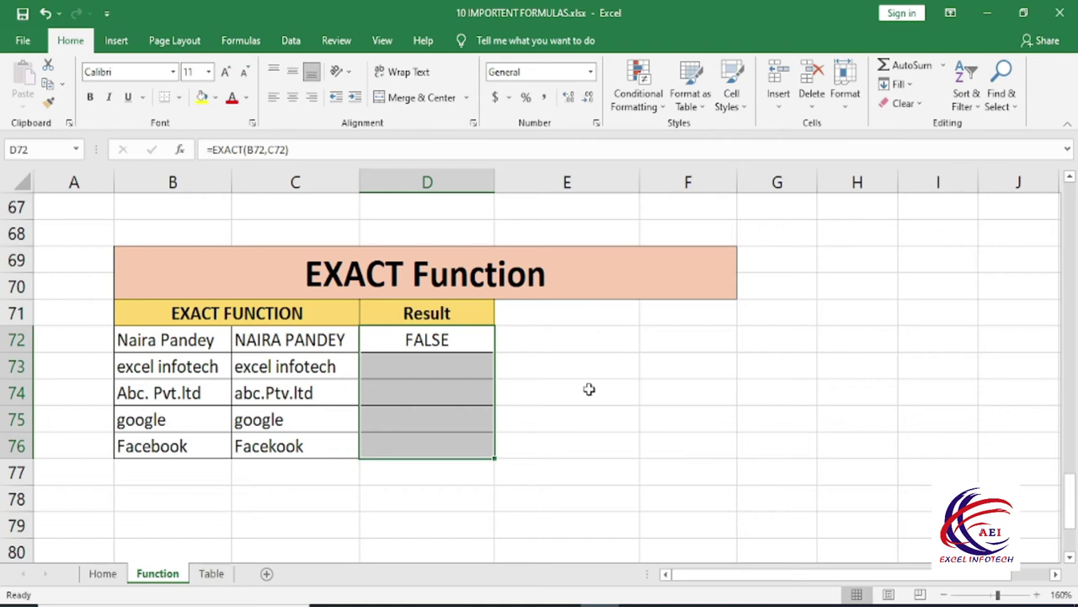
- Fill the EXACT formula down through D76 and check the D73 and D75 results
key(ctrl+d)
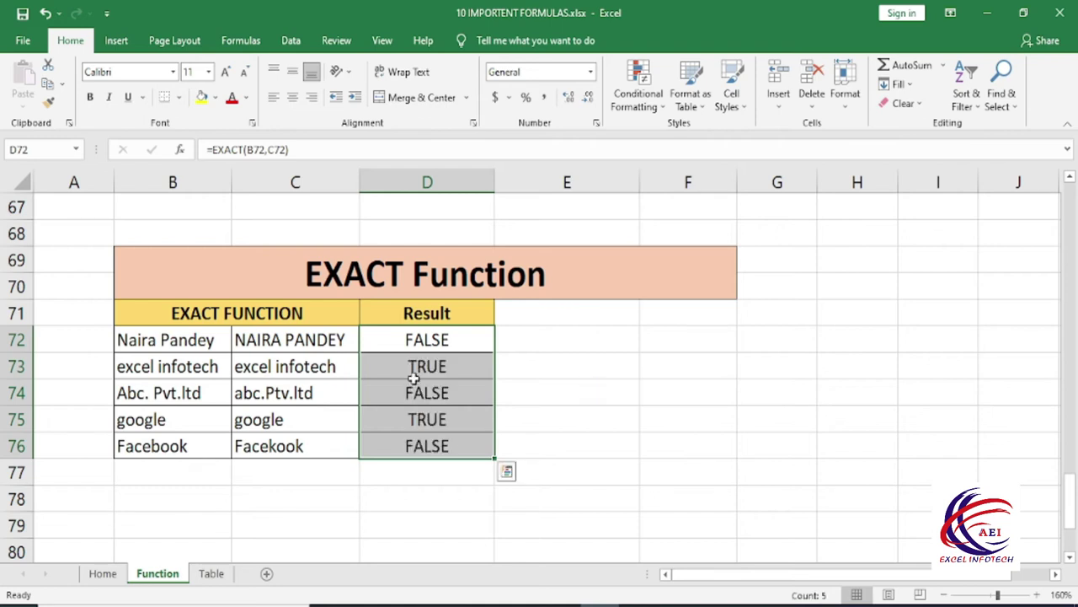
click(415, 371)
click(425, 423)
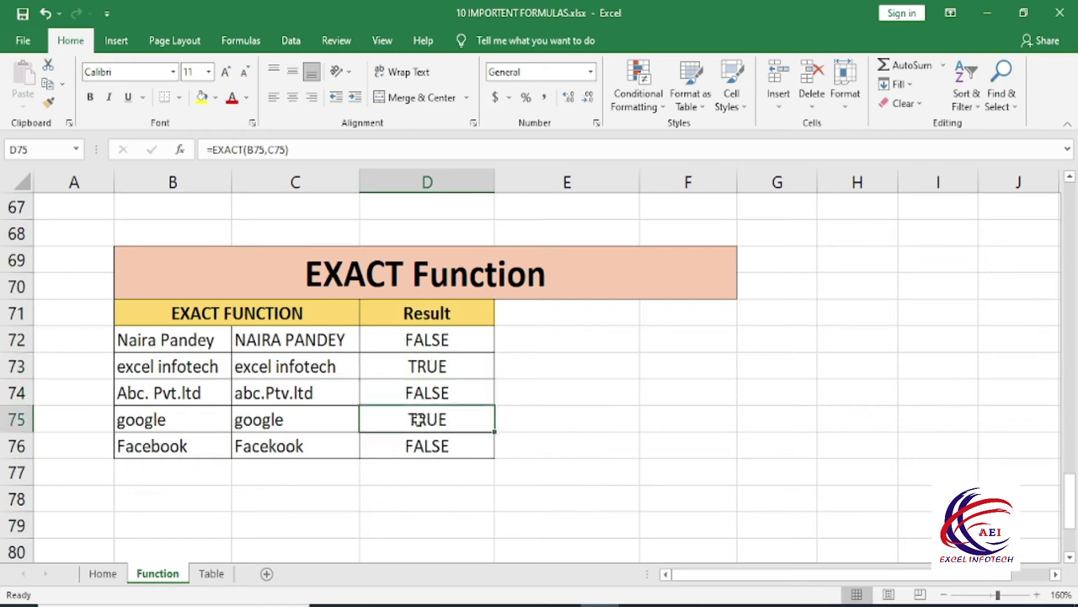
- Compare the text pairs in rows 73 and 75 against their EXACT results, finishing on D72
click(425, 366)
click(319, 369)
click(214, 371)
click(278, 371)
click(212, 370)
click(270, 366)
click(212, 372)
click(272, 368)
click(394, 423)
click(272, 421)
click(185, 424)
click(309, 424)
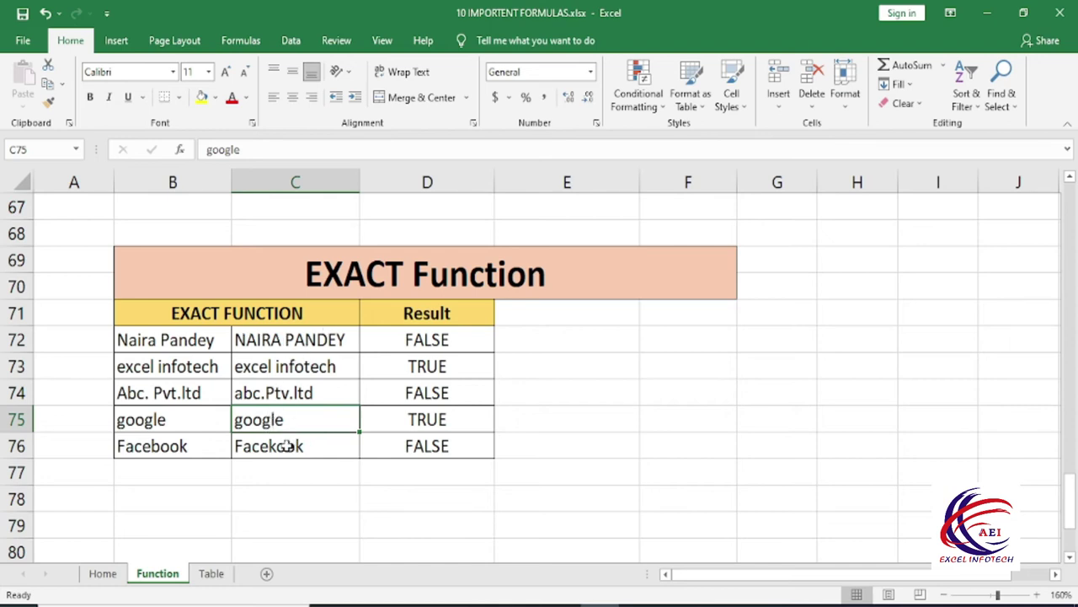
click(425, 339)
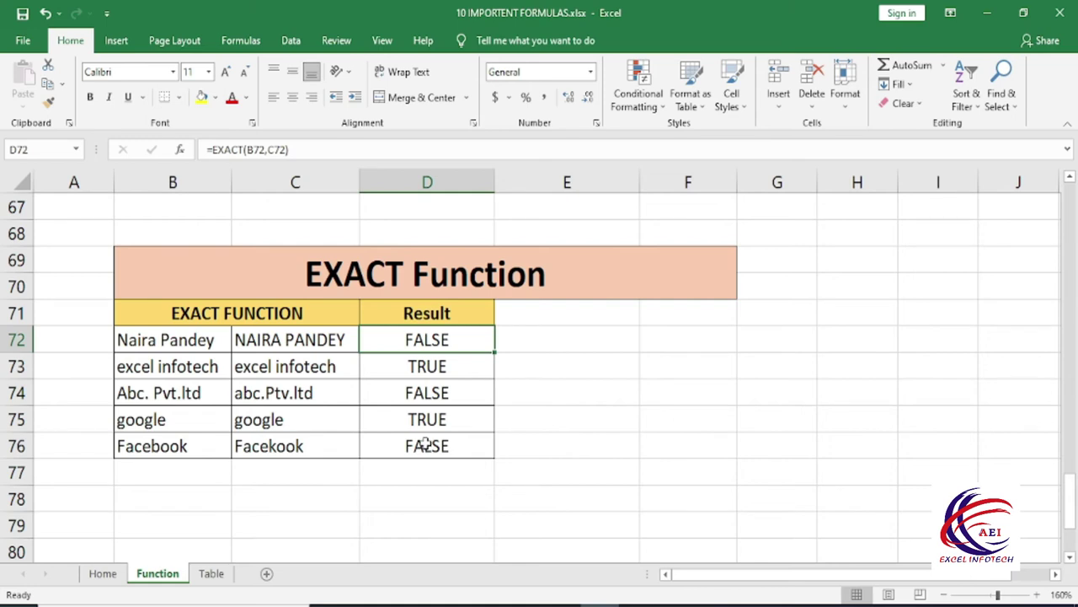
- Start a REPT formula in C84 of the REPT Function table
scroll(427, 444, down, 4)
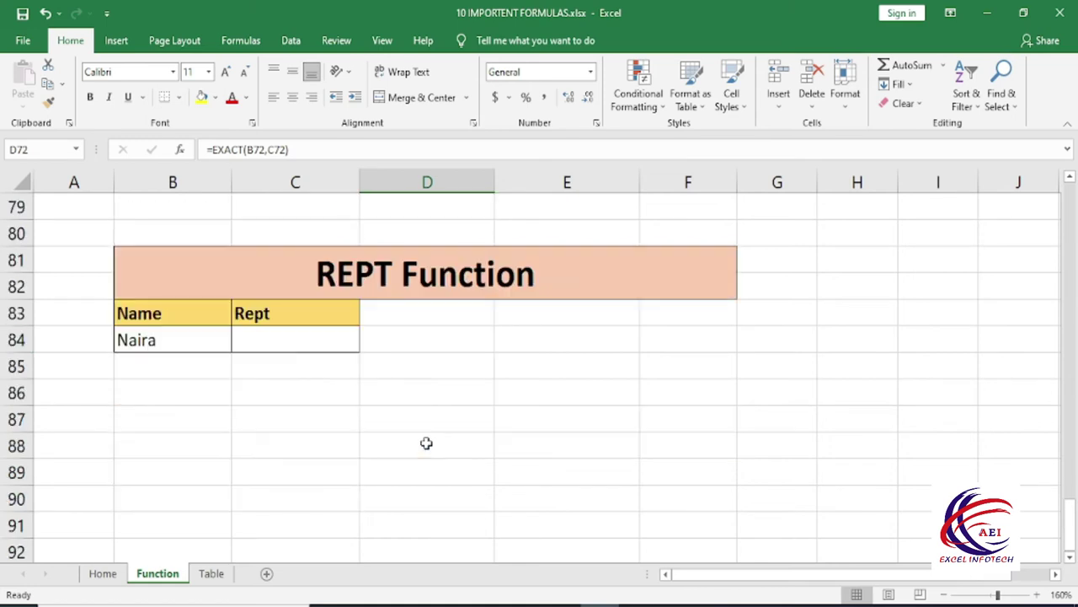
scroll(426, 443, up, 1)
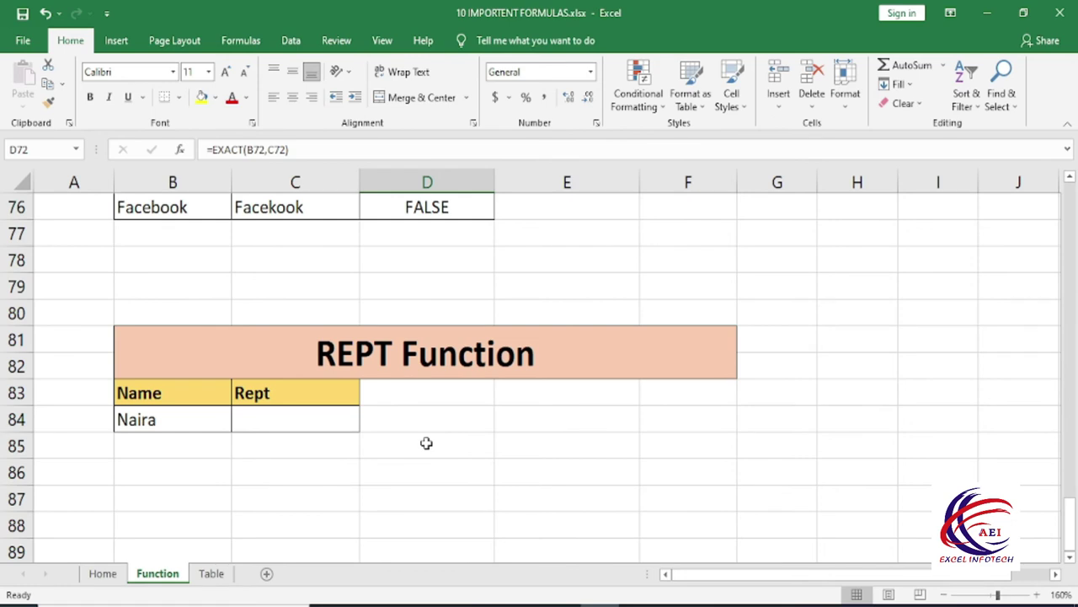
click(266, 421)
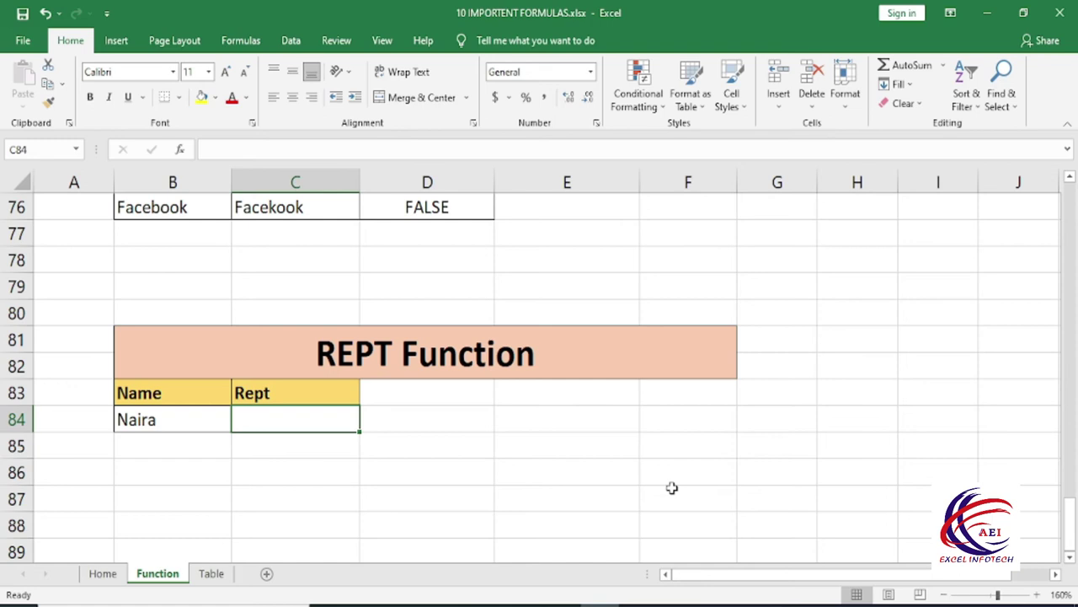
text(=re)
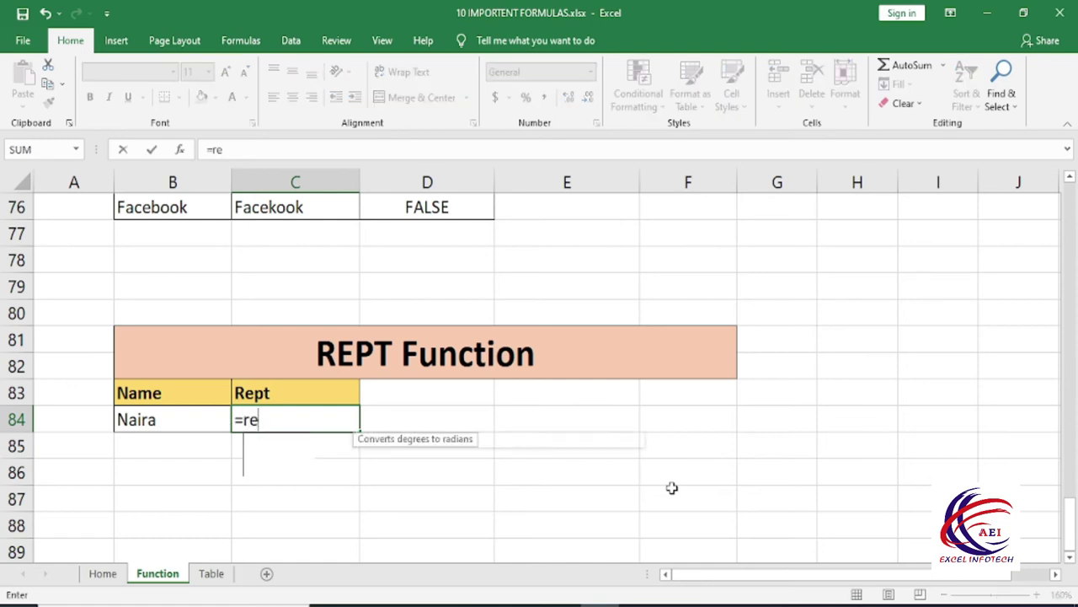
text(p)
key(Down)
key(Tab)
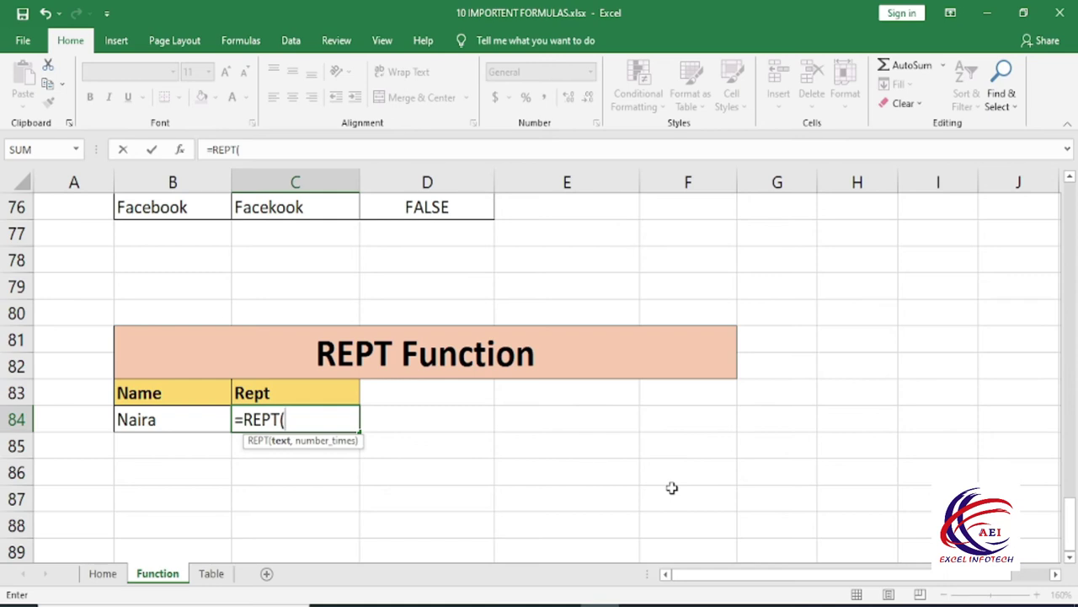
- Set REPT's Text to B84 and Number_times to 5, giving =REPT(B84,5)
key(ctrl+a)
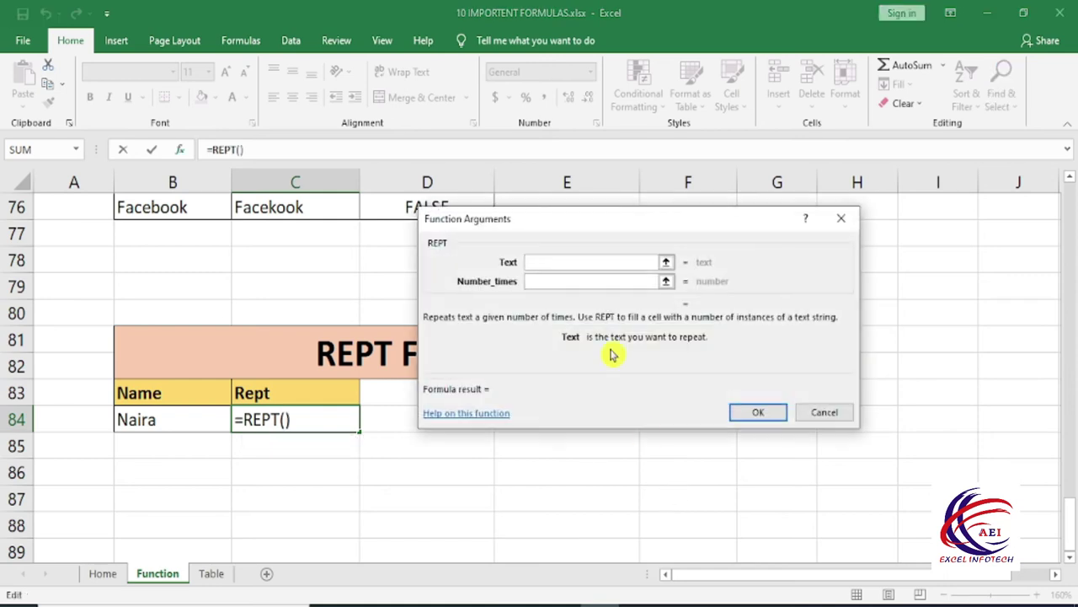
drag(534, 227, 584, 206)
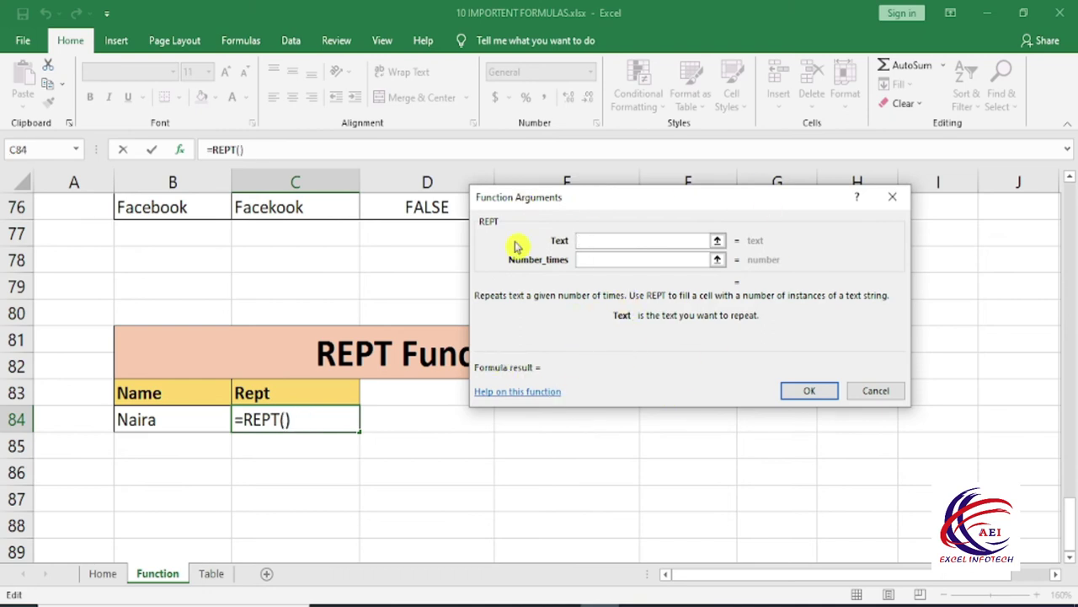
click(171, 423)
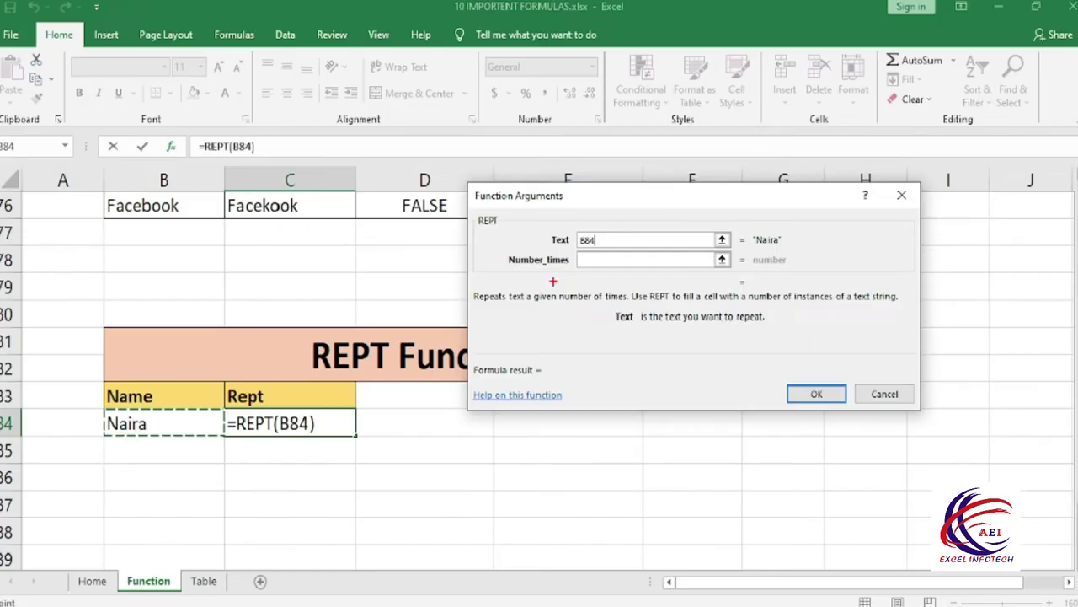
key(Tab)
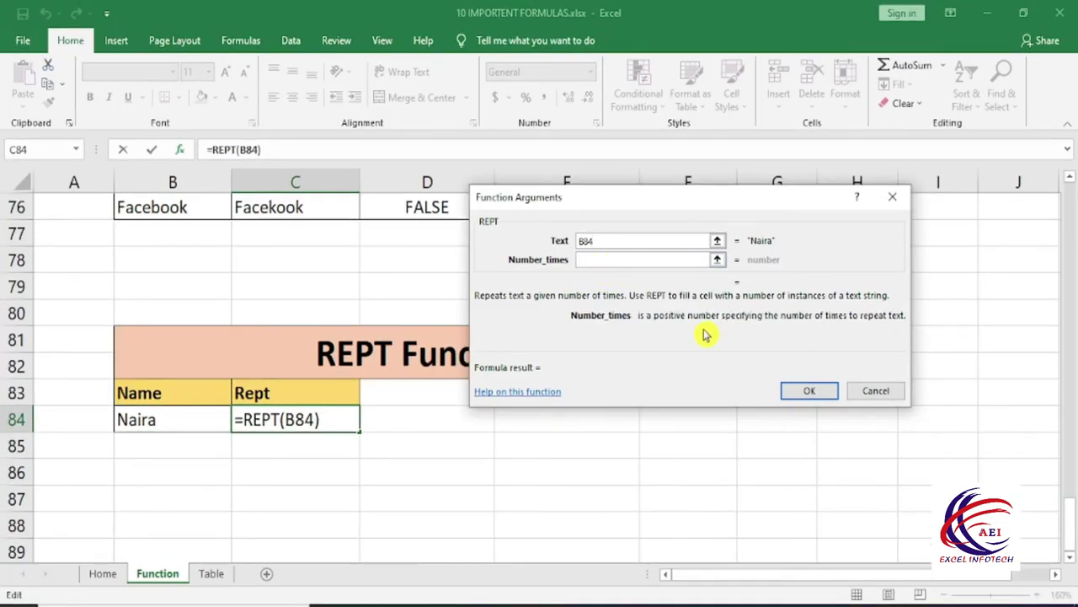
text(5)
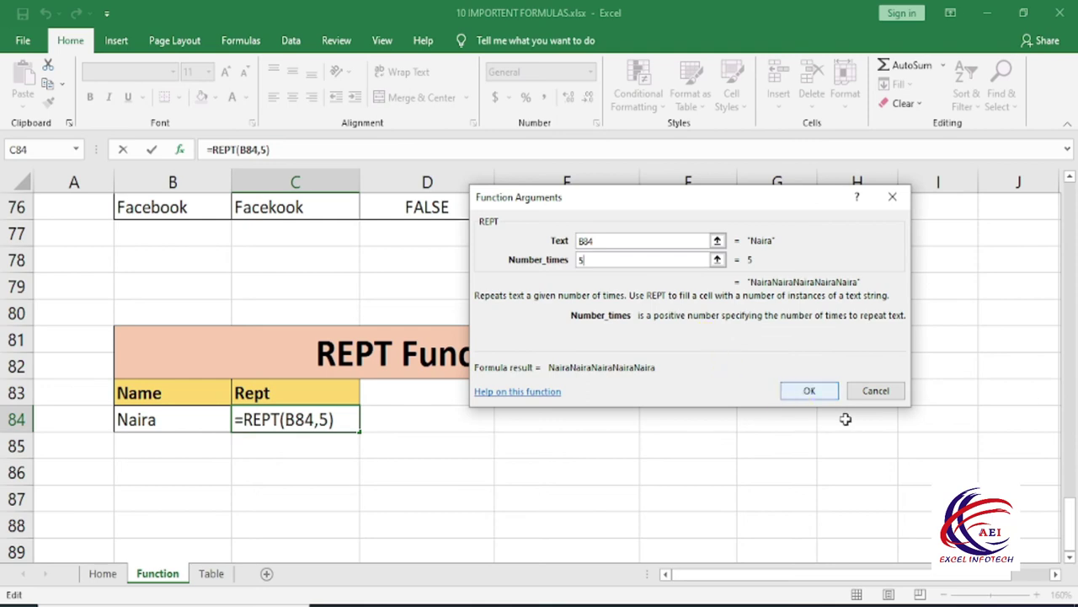
click(814, 394)
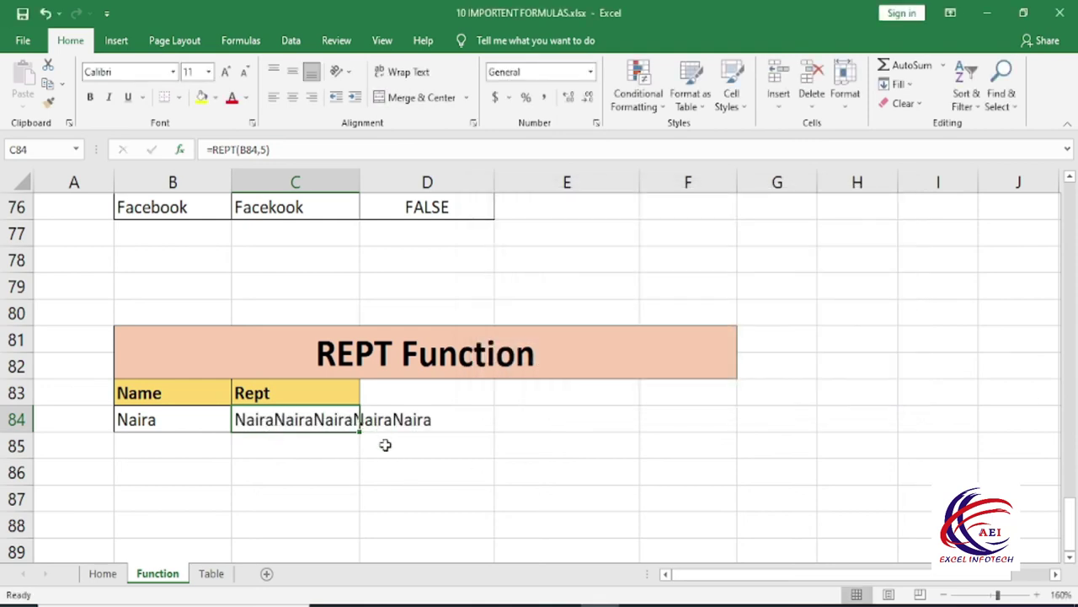
scroll(385, 445, down, 1)
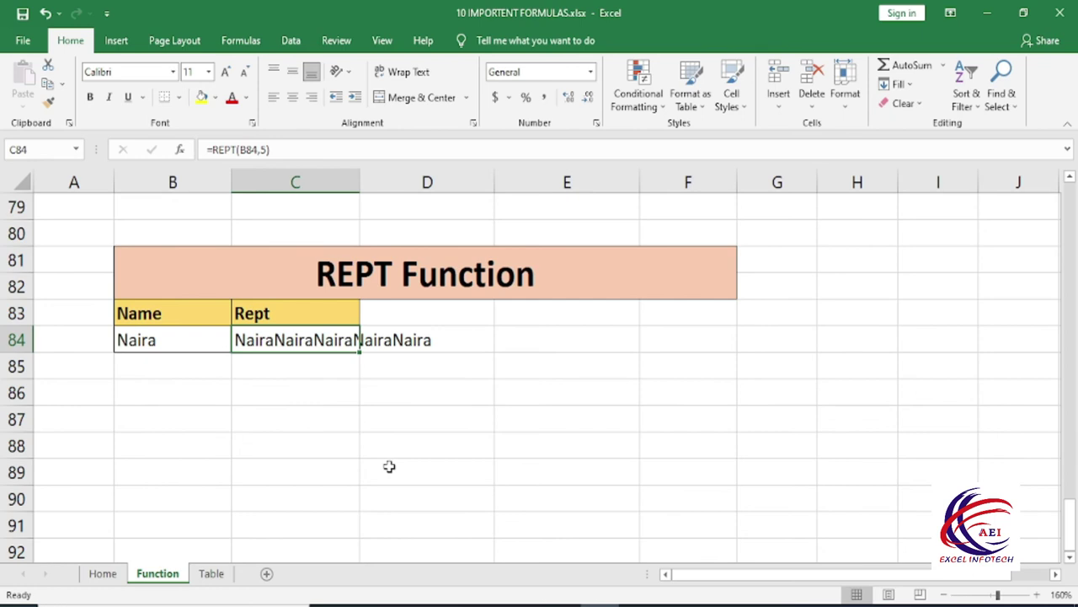
click(332, 466)
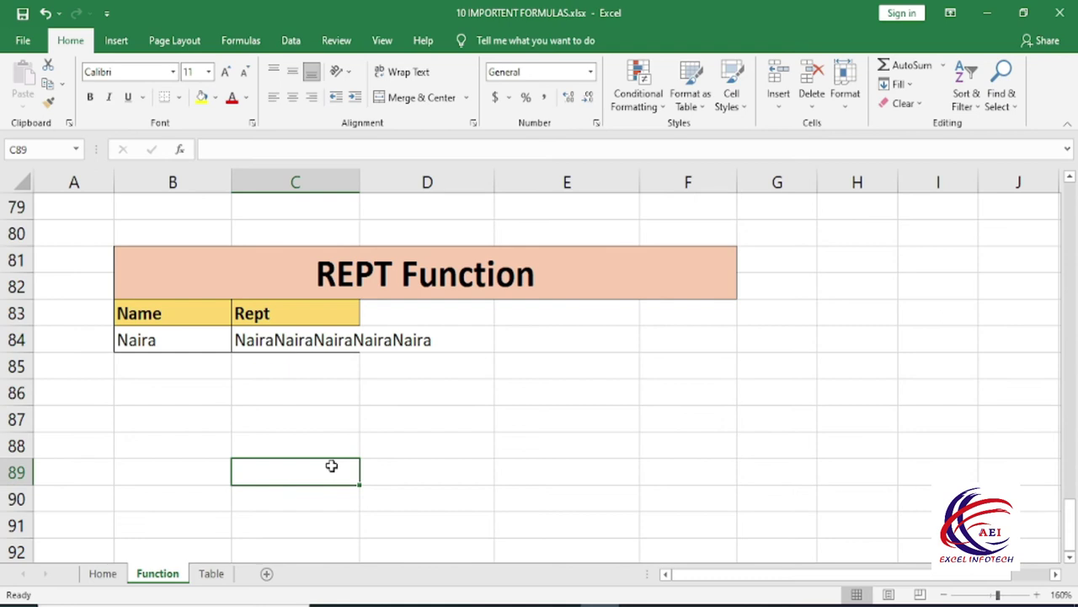
click(211, 574)
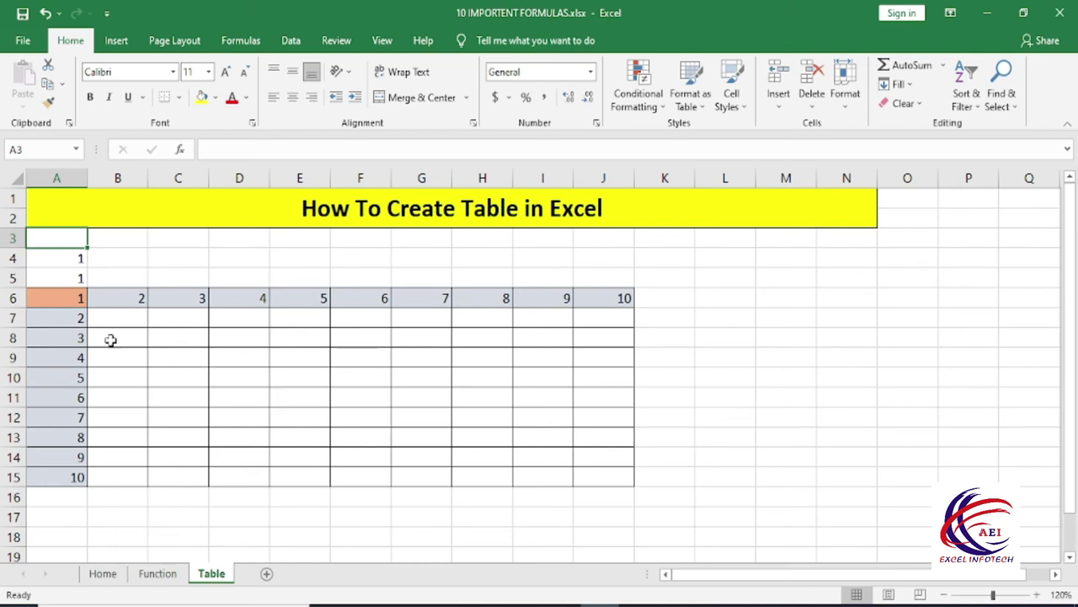
click(72, 298)
click(618, 298)
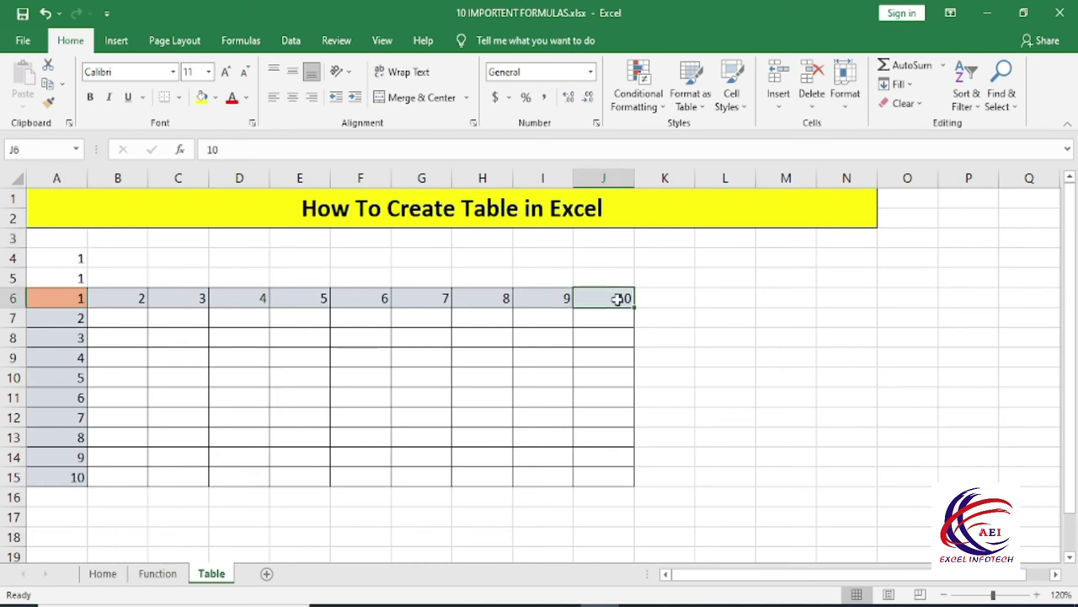
click(61, 300)
click(58, 475)
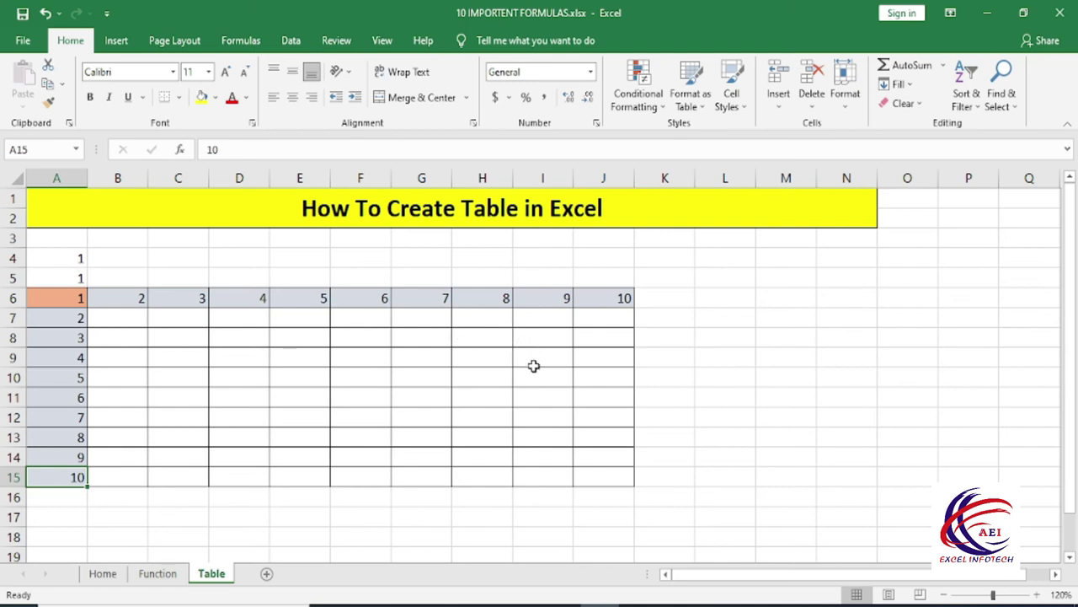
click(619, 301)
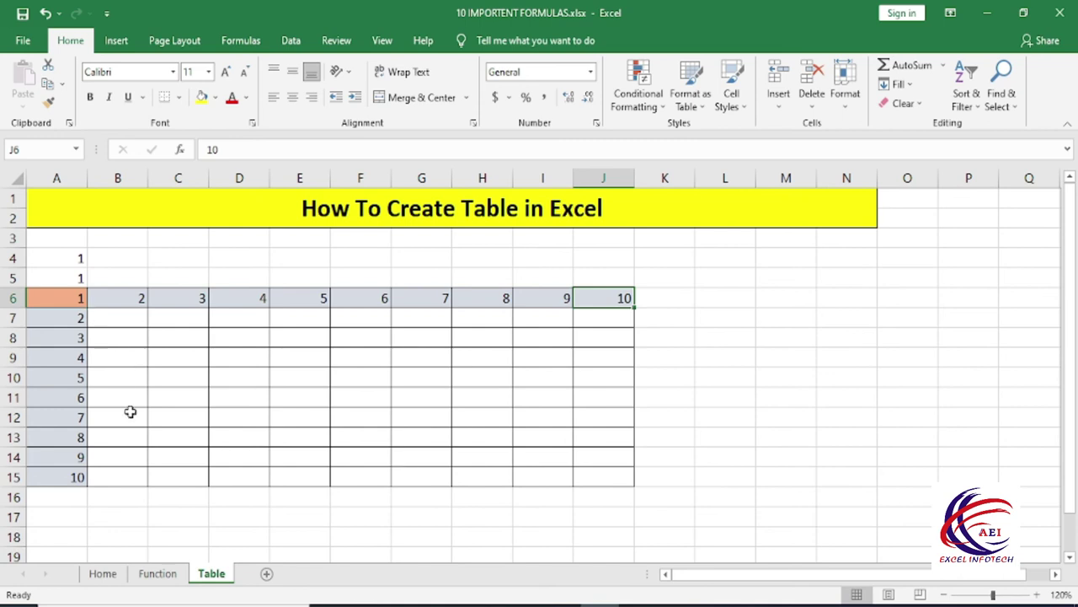
drag(75, 279, 74, 298)
text(1)
click(75, 278)
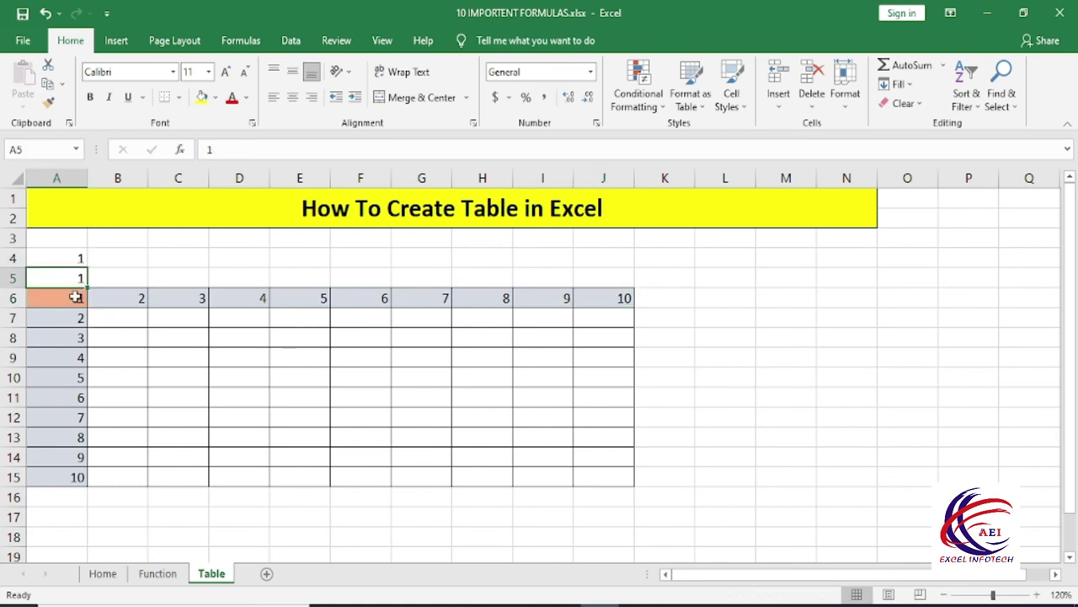
click(73, 300)
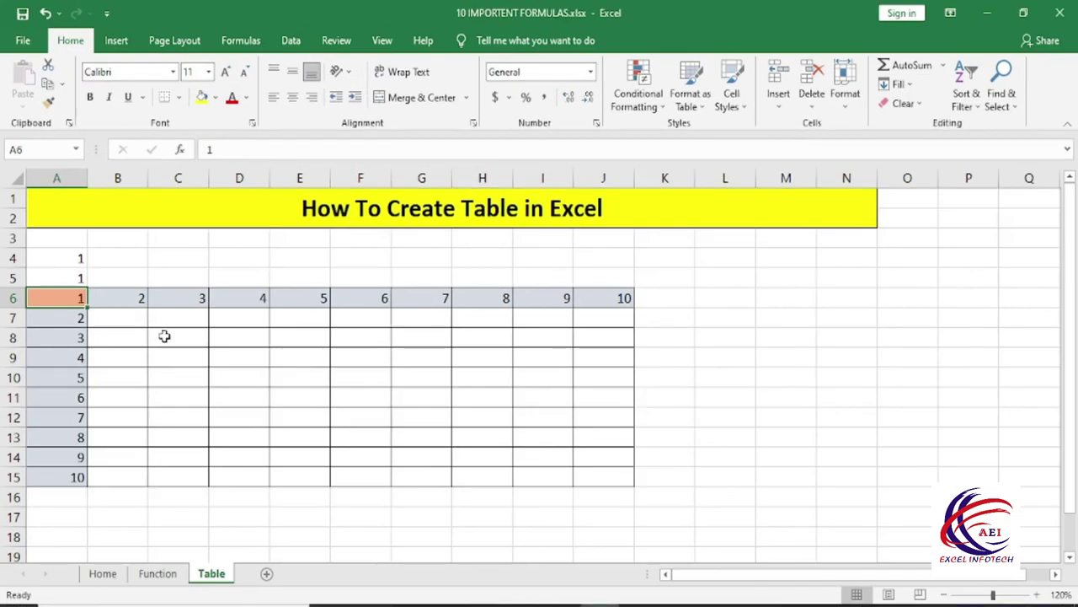
- Enter =A4*A5 in corner cell A6
text(=)
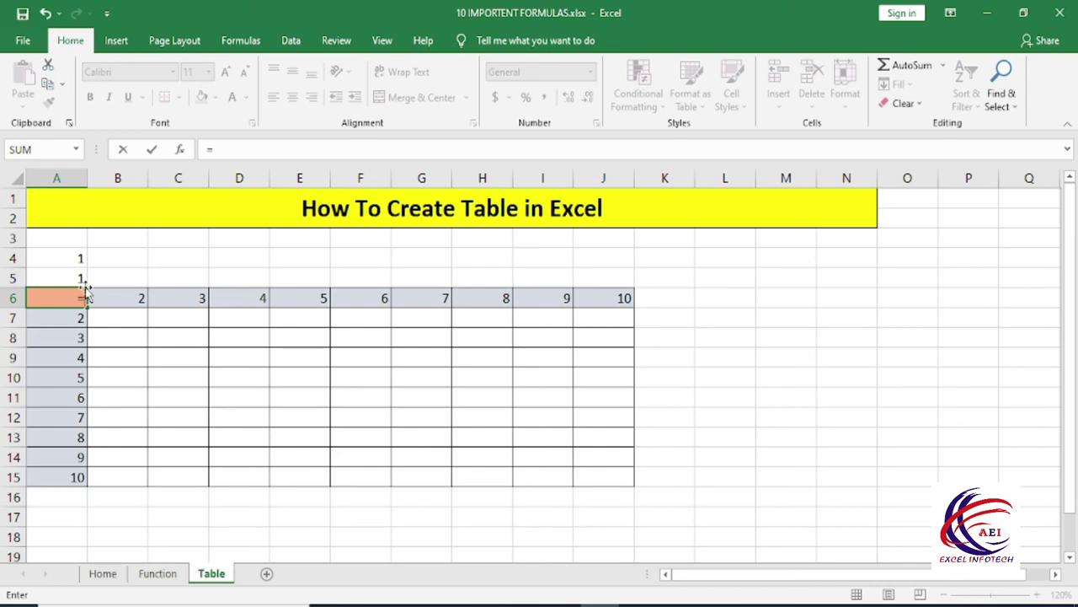
click(74, 259)
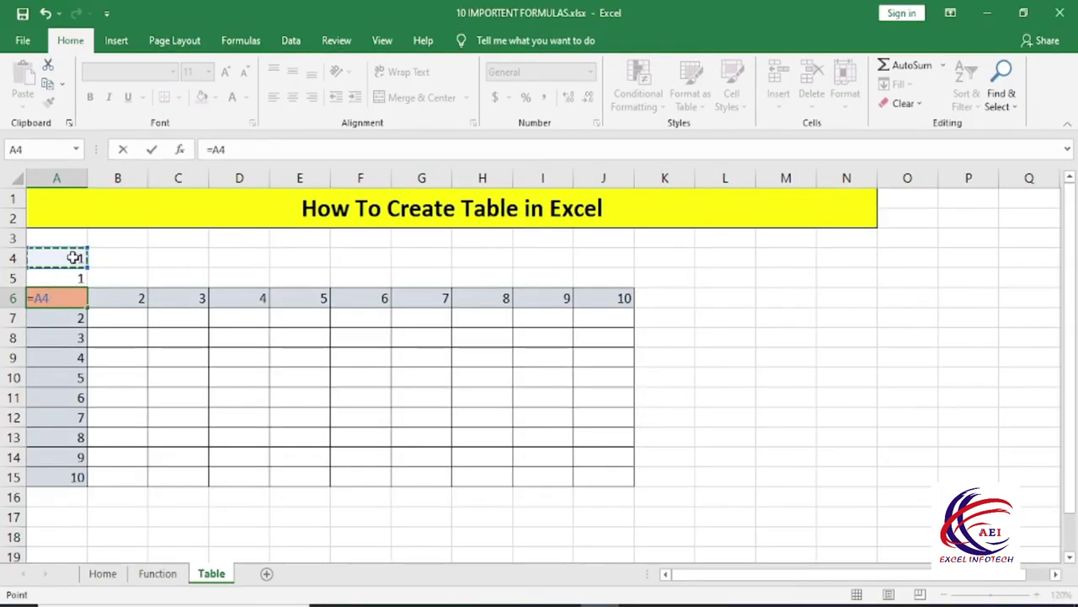
text(*)
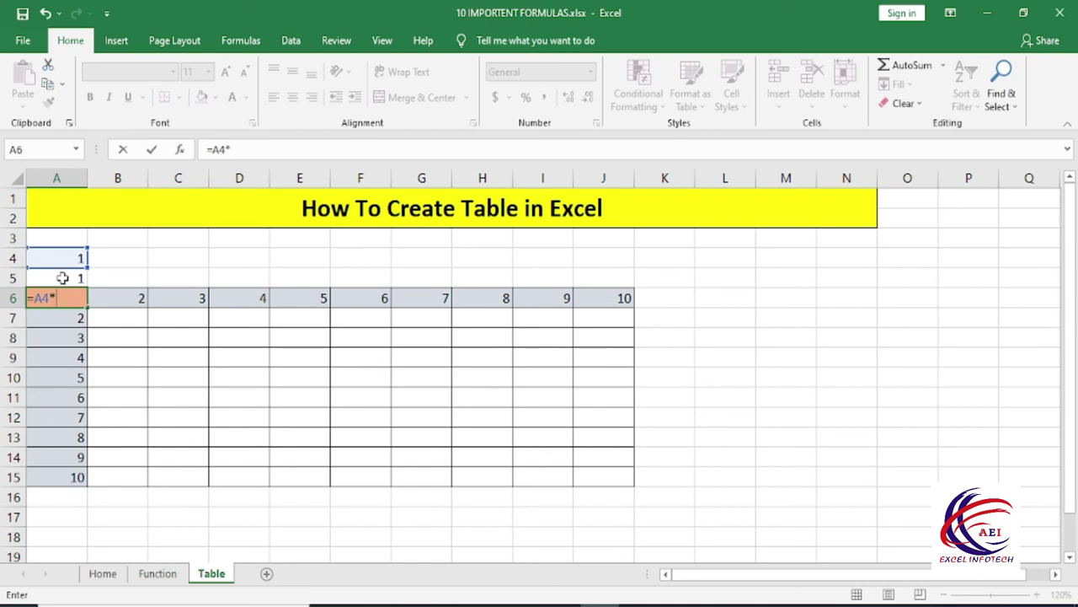
click(64, 278)
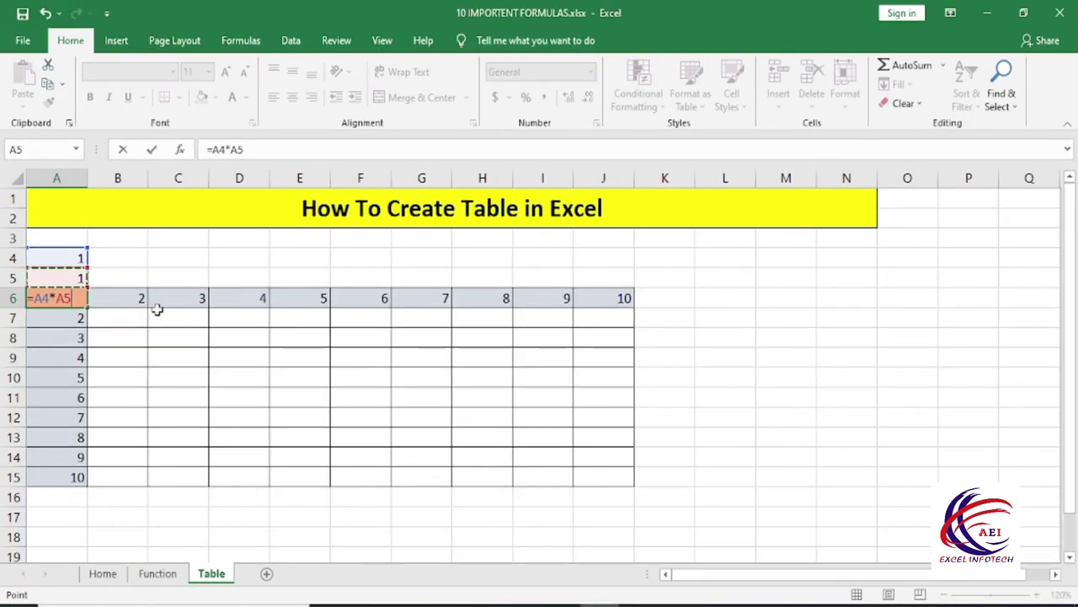
key(ctrl+Return)
key(Return)
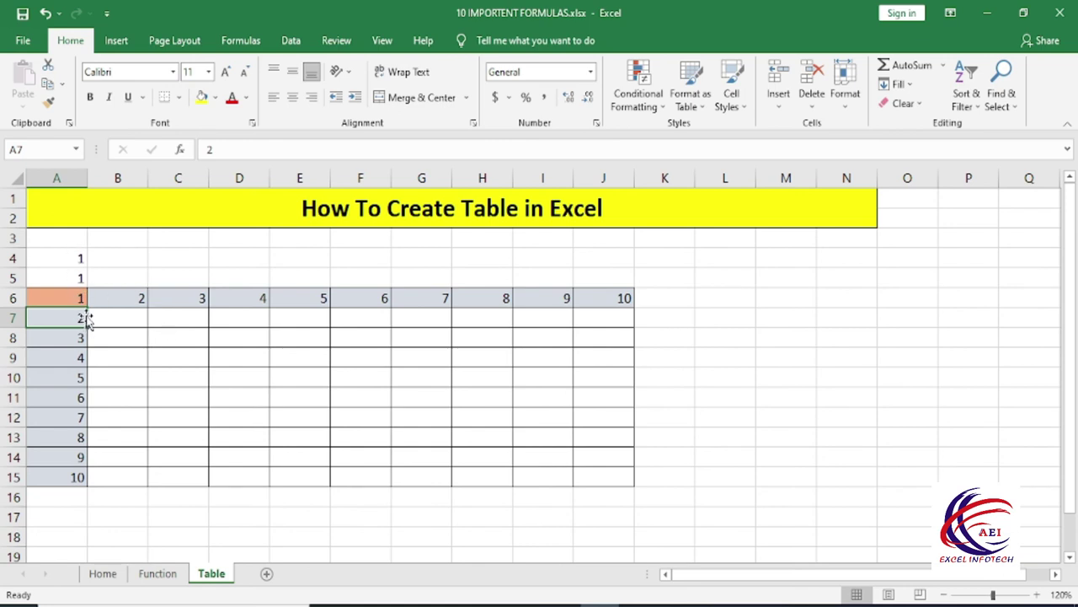
- Select the grid range A6:J15
click(75, 297)
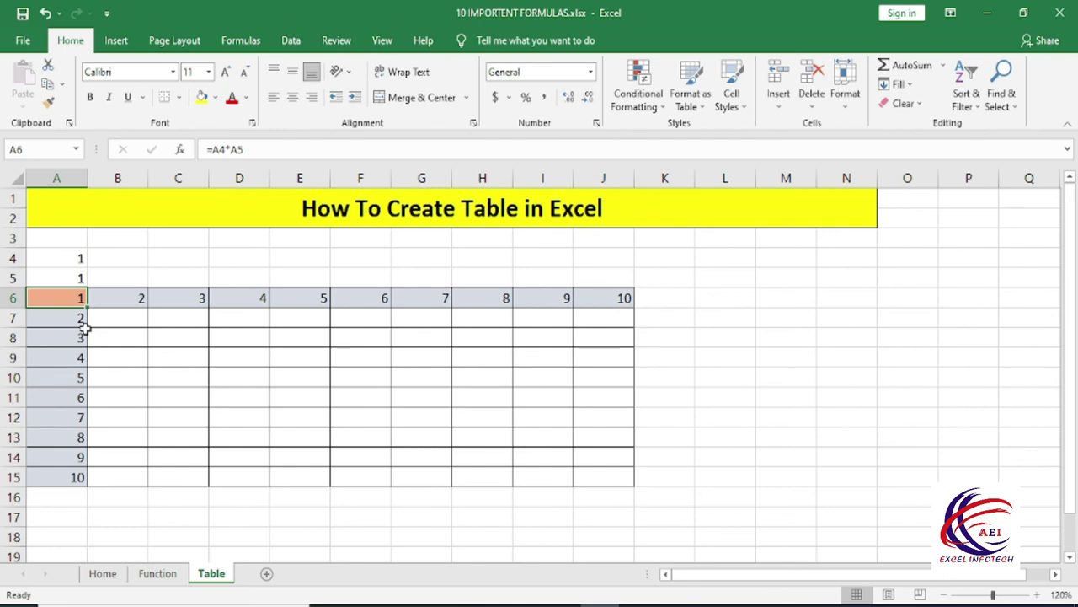
double_click(85, 328)
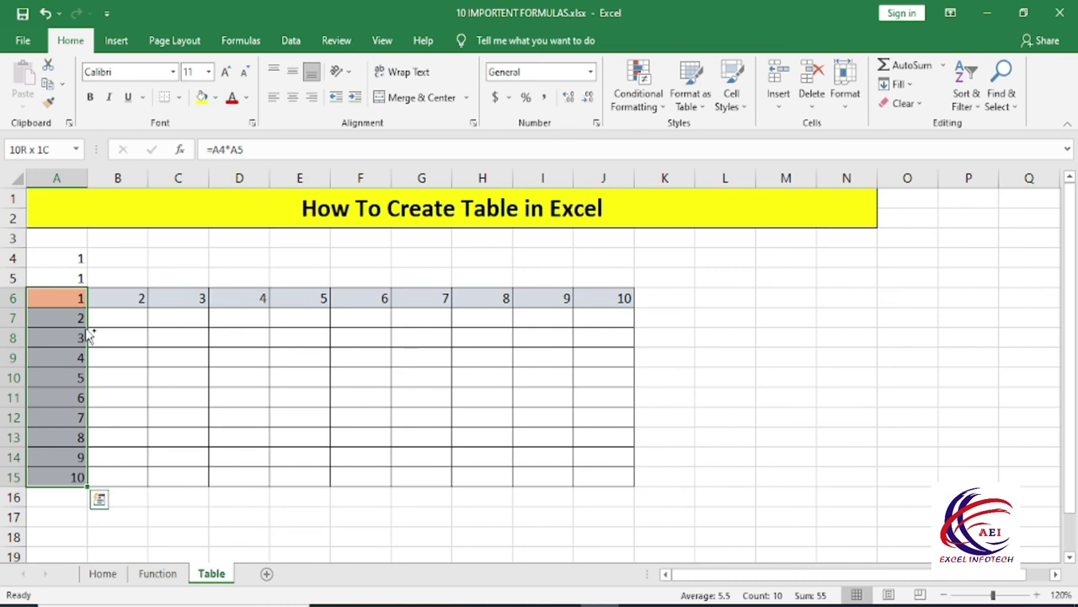
key(ctrl+shift+Right)
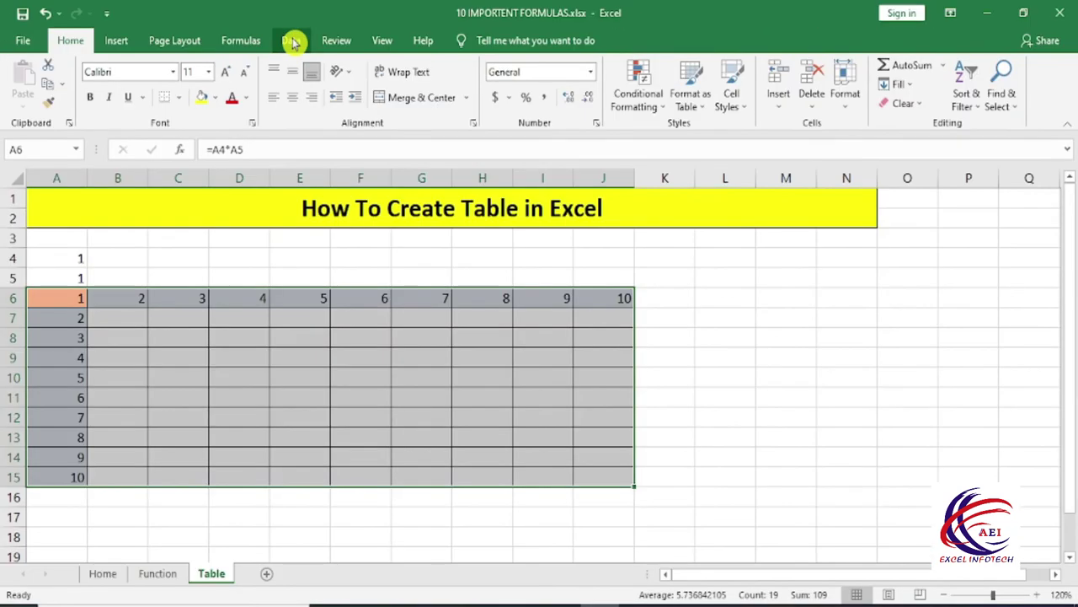
- Create a What-If Data Table over A6:J15 with row input A4 and column input A5
click(290, 40)
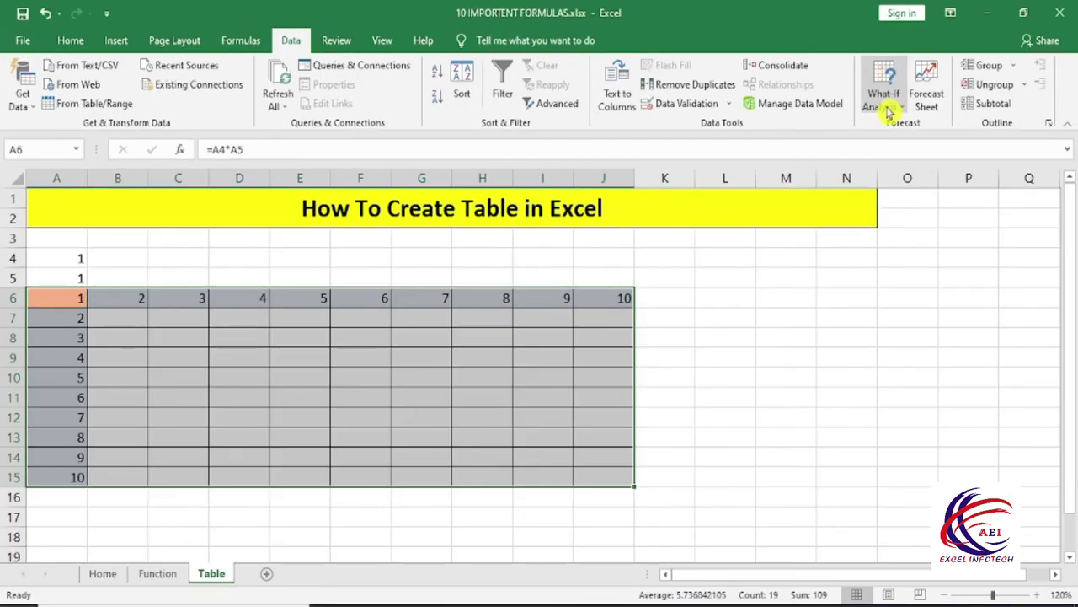
click(885, 101)
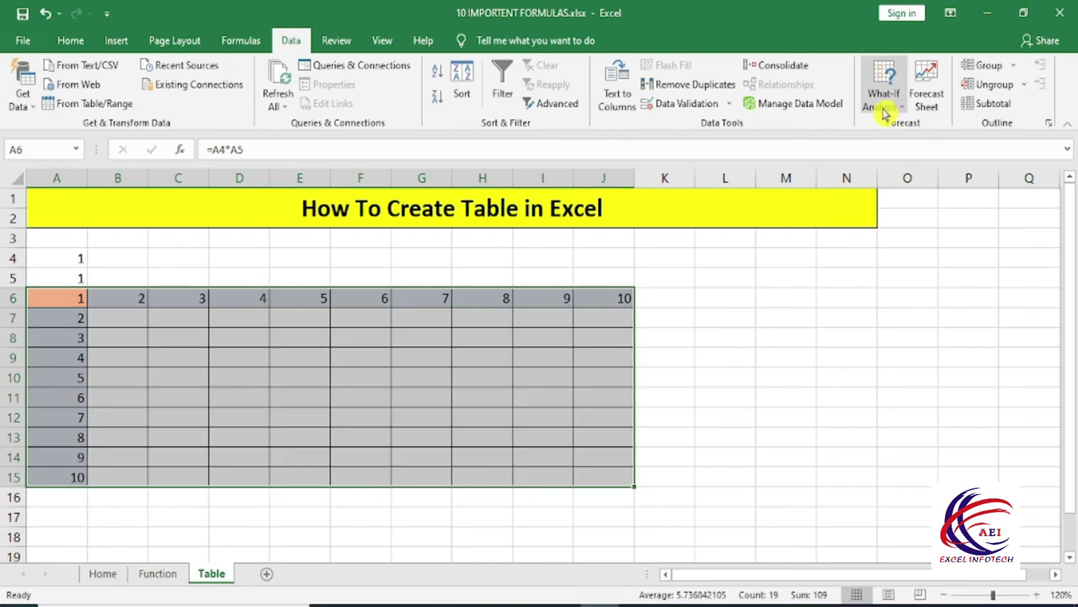
click(886, 113)
click(897, 167)
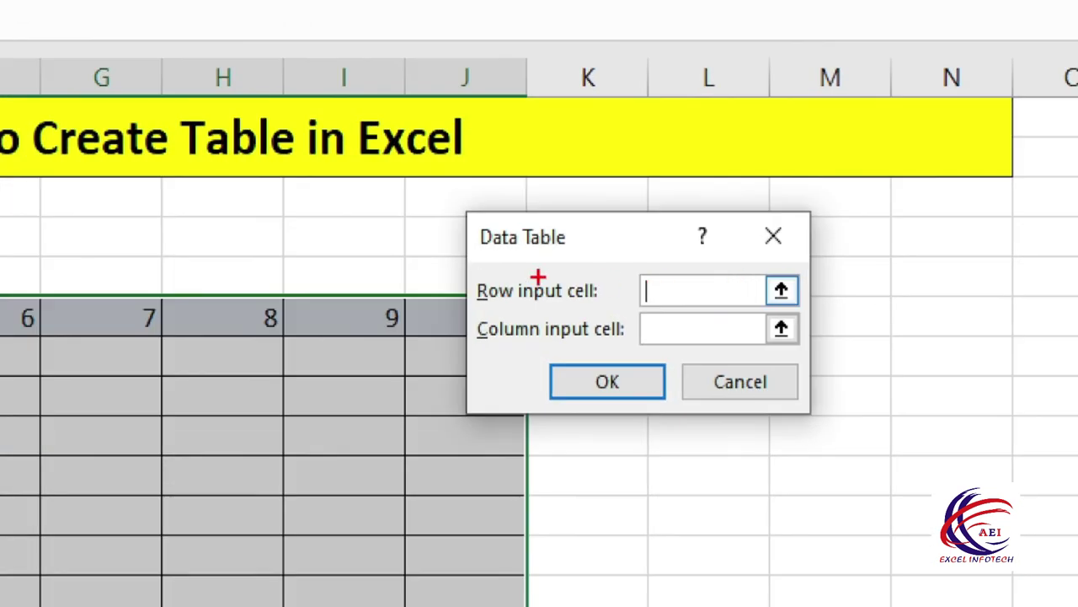
drag(450, 264, 632, 313)
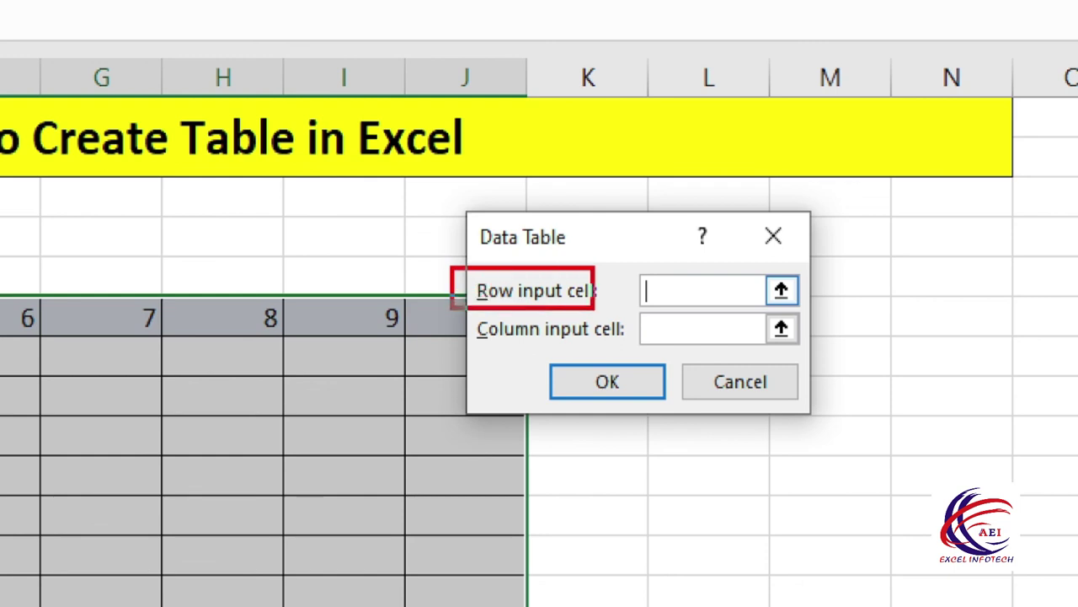
drag(455, 312, 657, 364)
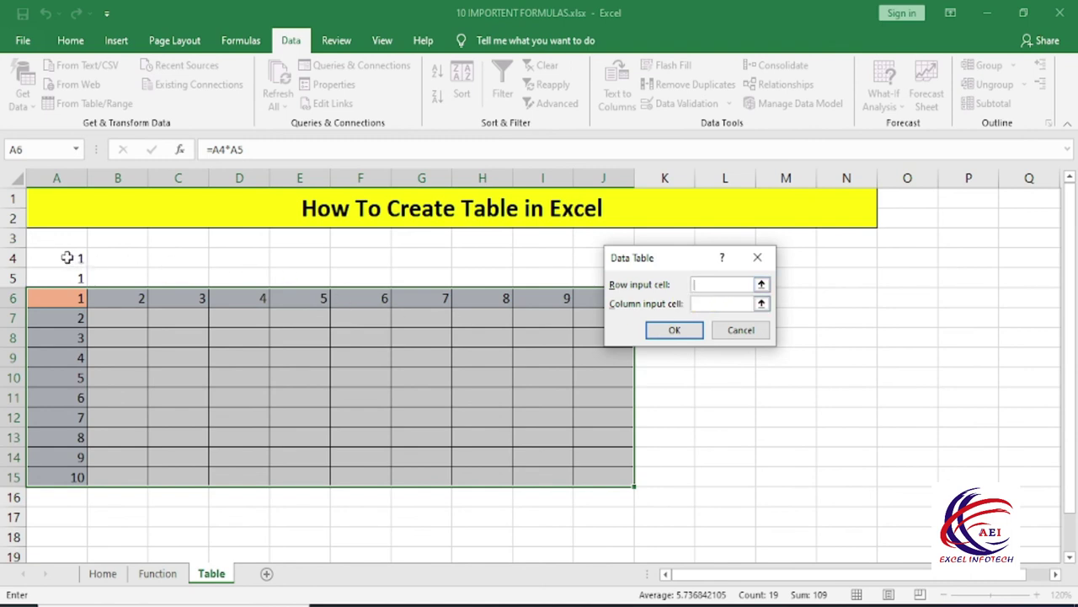
click(67, 258)
click(698, 304)
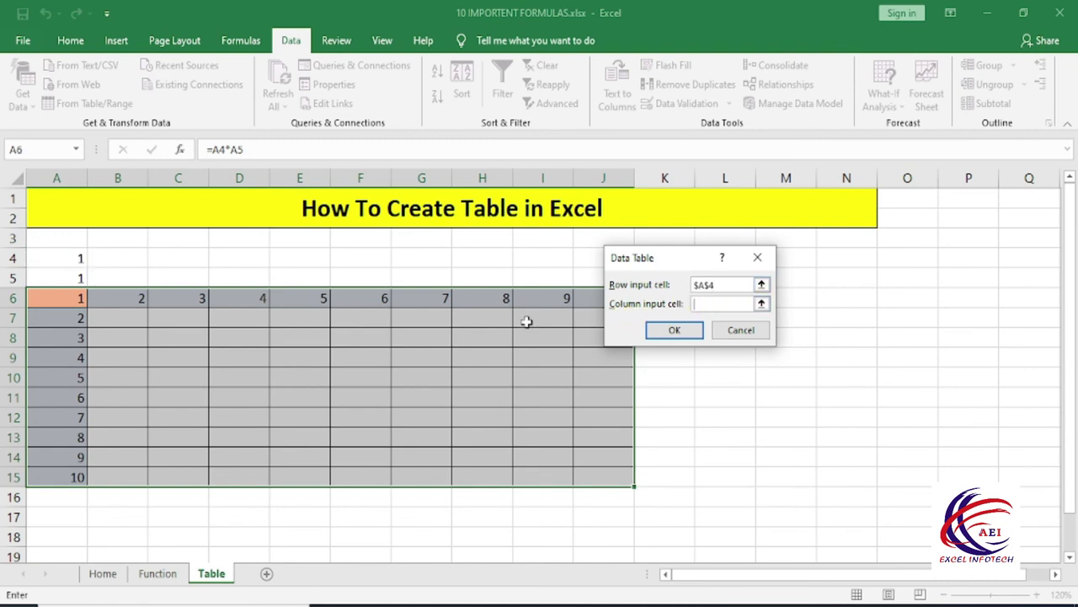
click(76, 277)
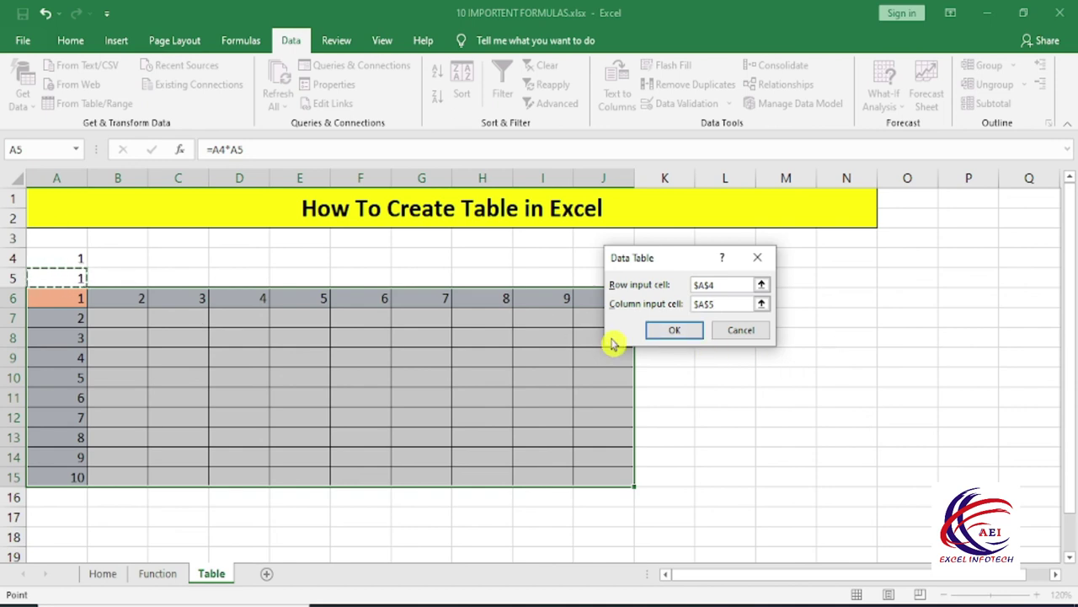
key(Return)
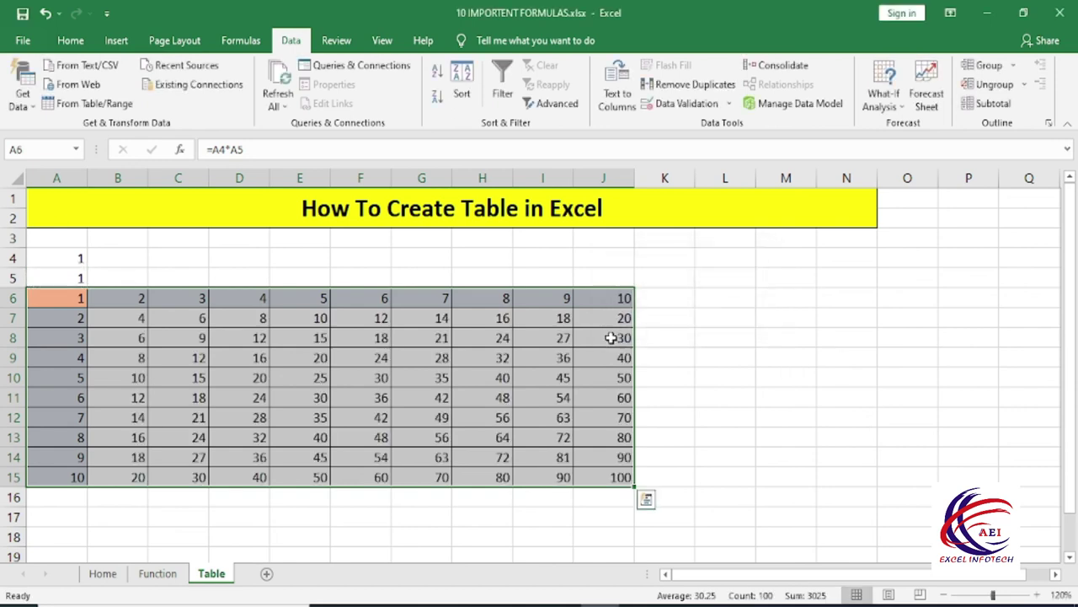
click(217, 397)
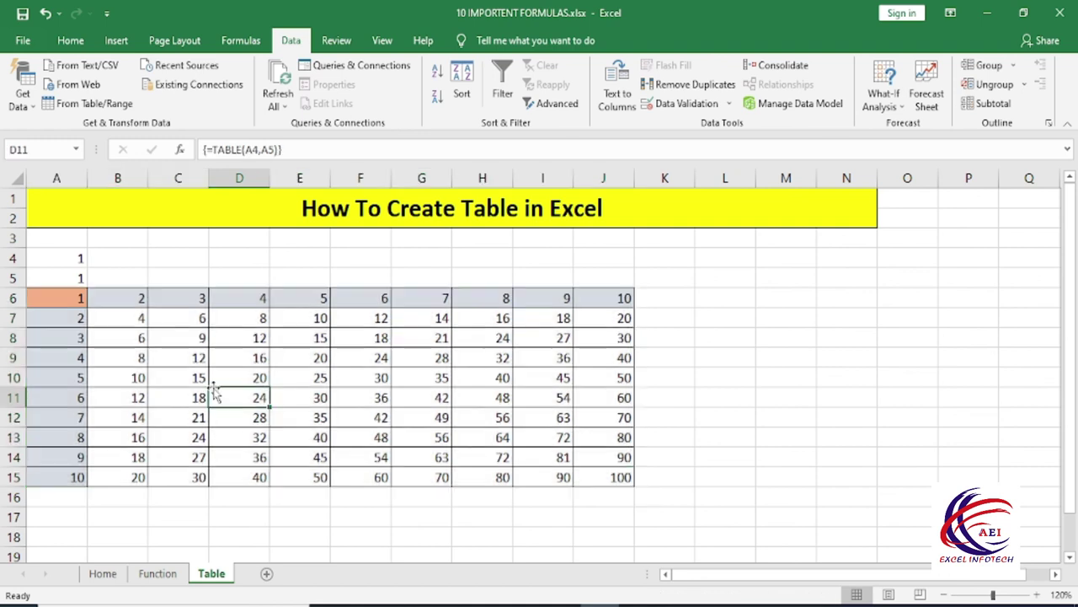
click(1038, 595)
click(1037, 594)
click(148, 324)
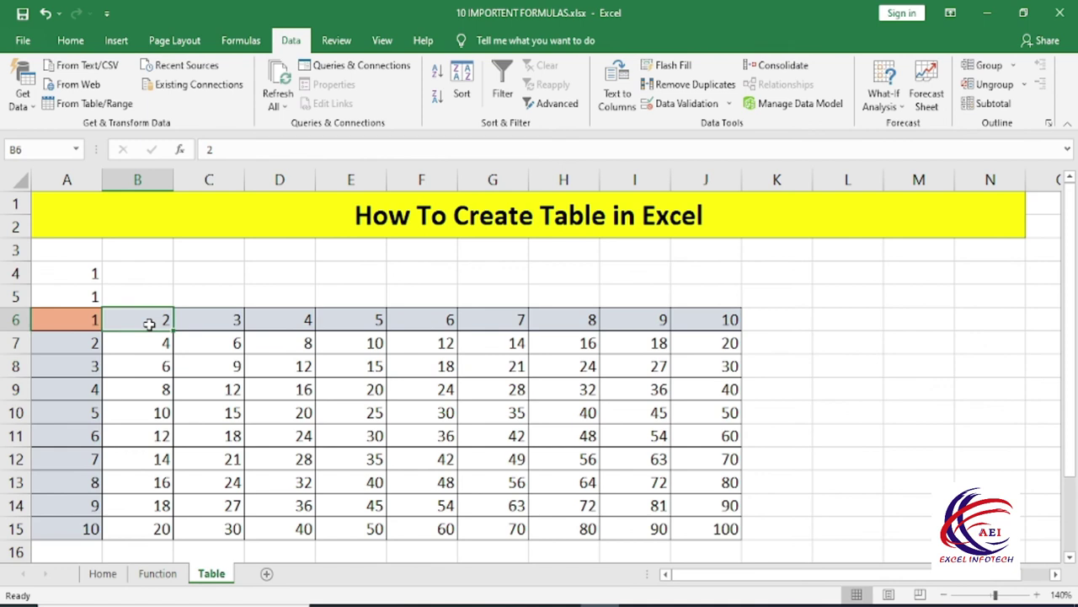
click(155, 340)
click(155, 367)
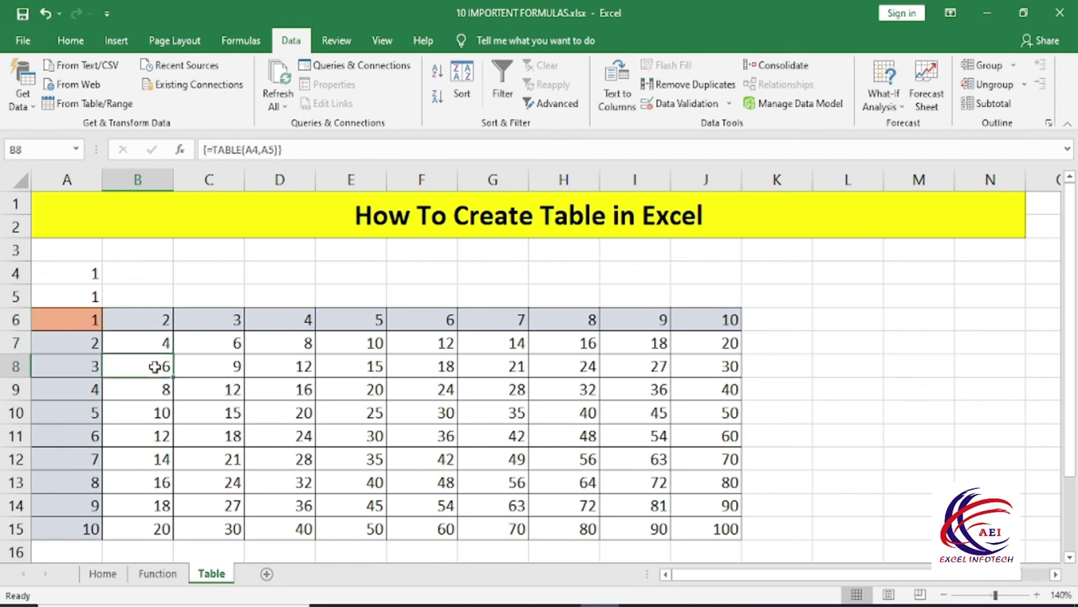
scroll(303, 455, down, 1)
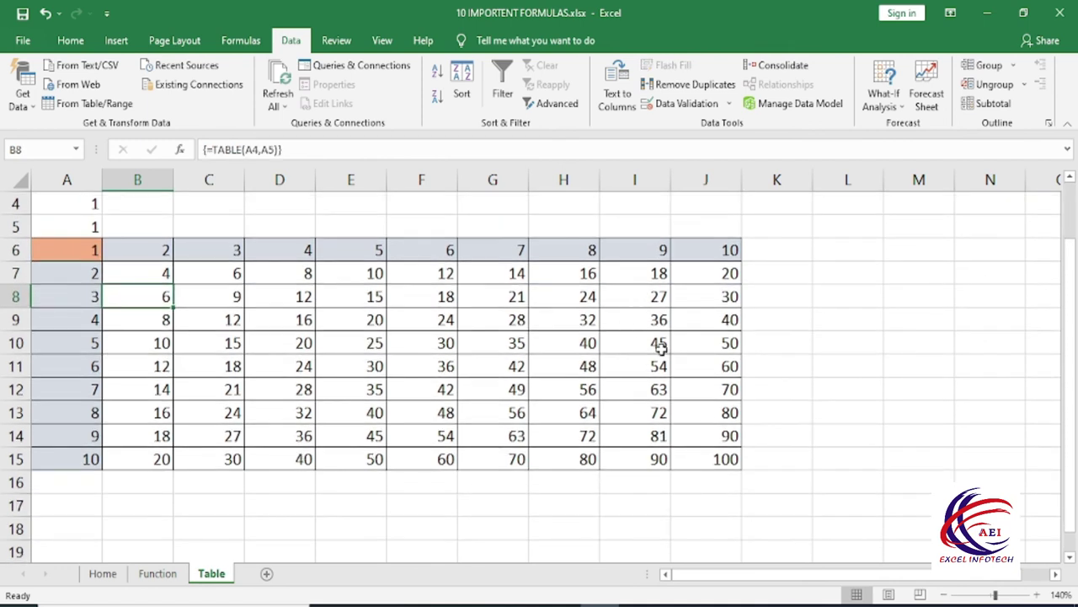
scroll(287, 389, up, 1)
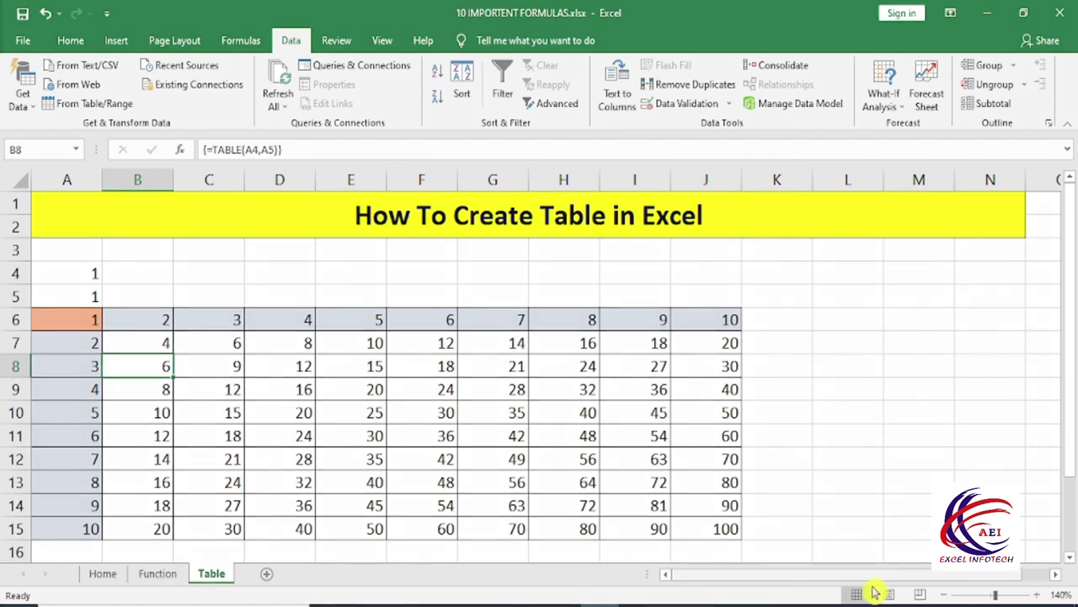
click(945, 595)
click(945, 595)
click(944, 595)
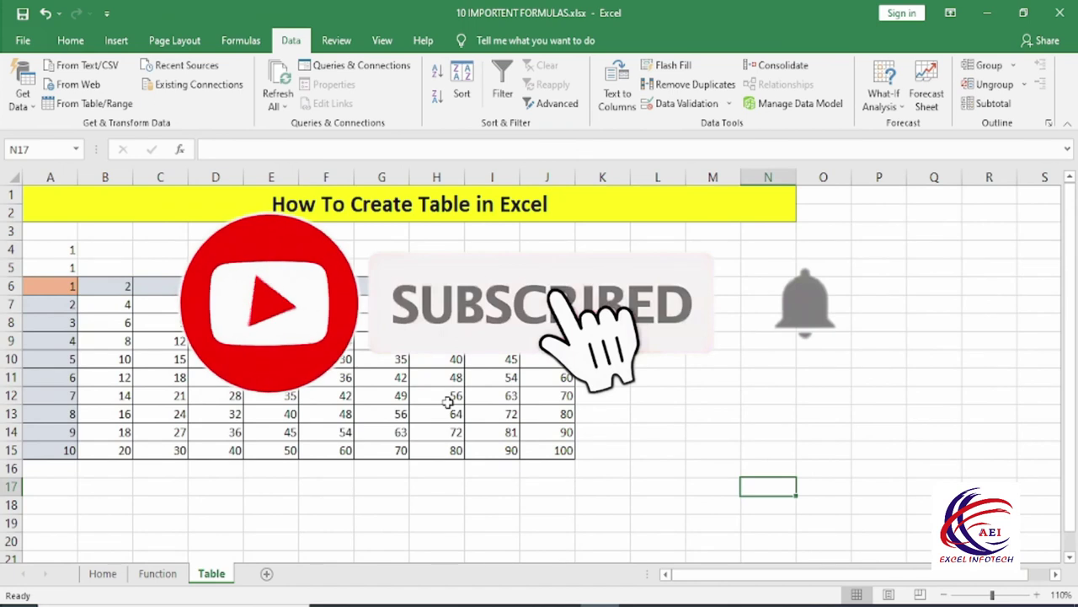